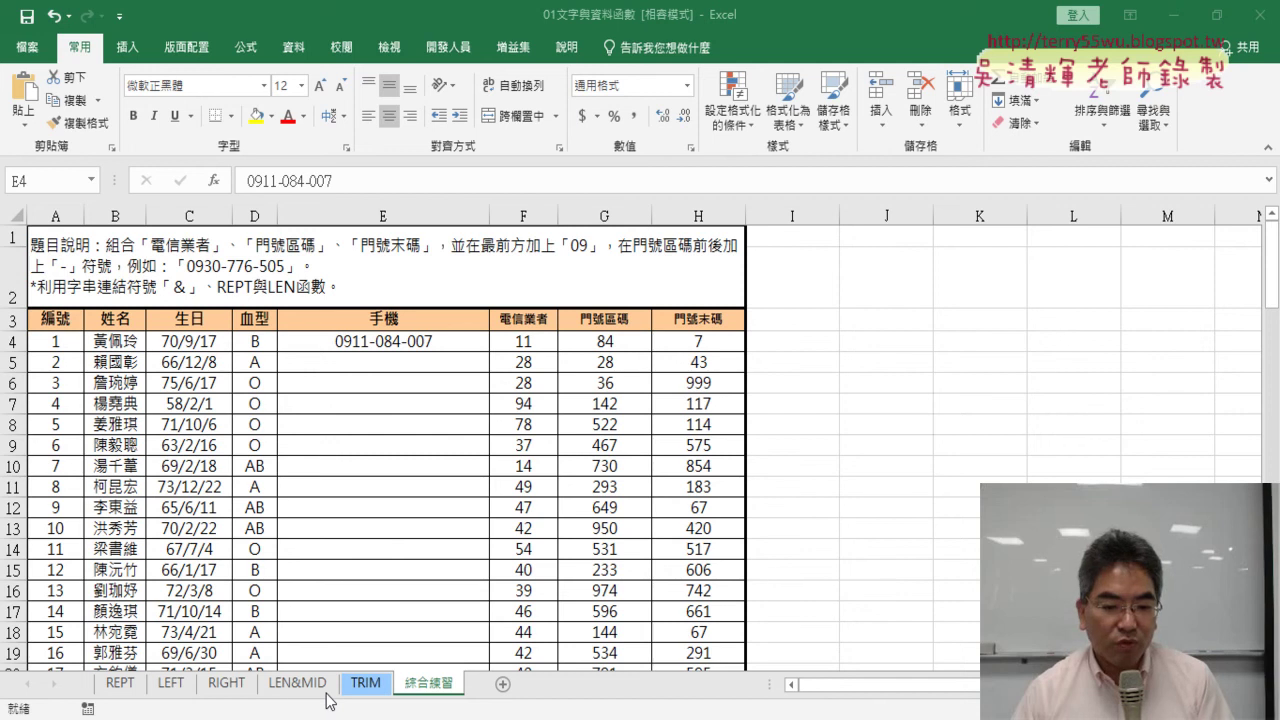
{"action": "left_click", "coordinate": [290, 688]}
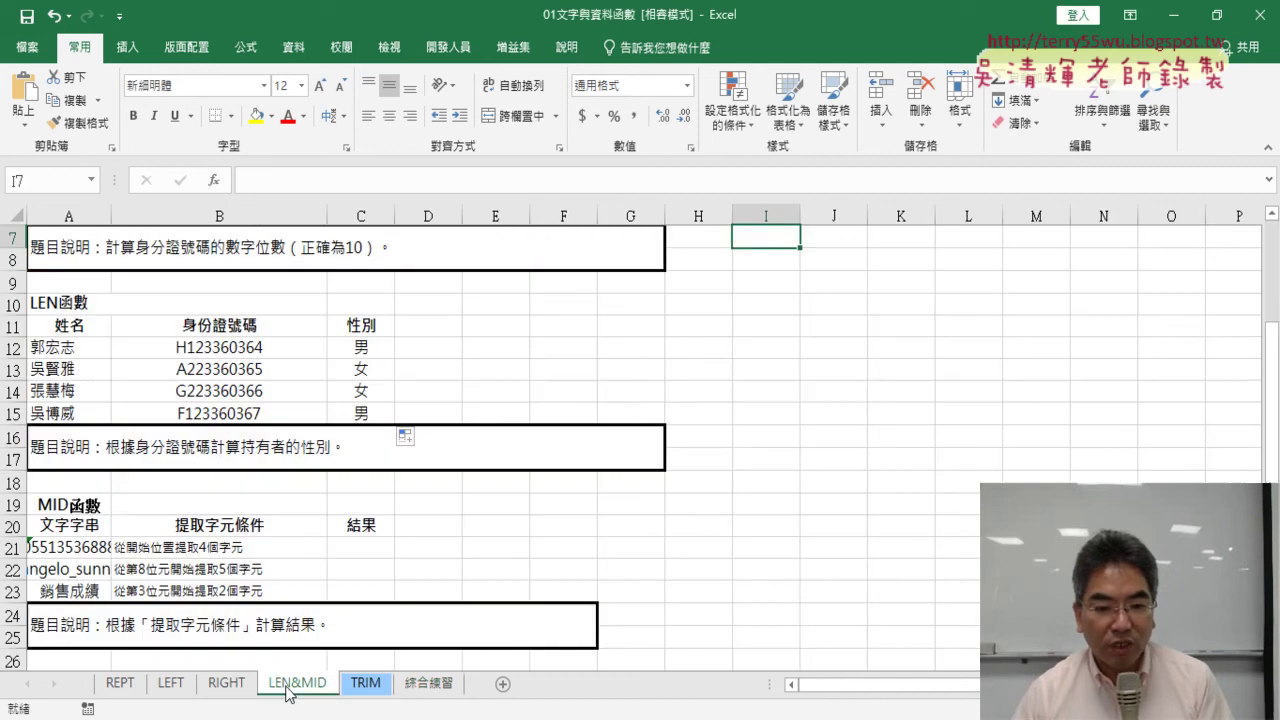
{"action": "left_click", "coordinate": [430, 686]}
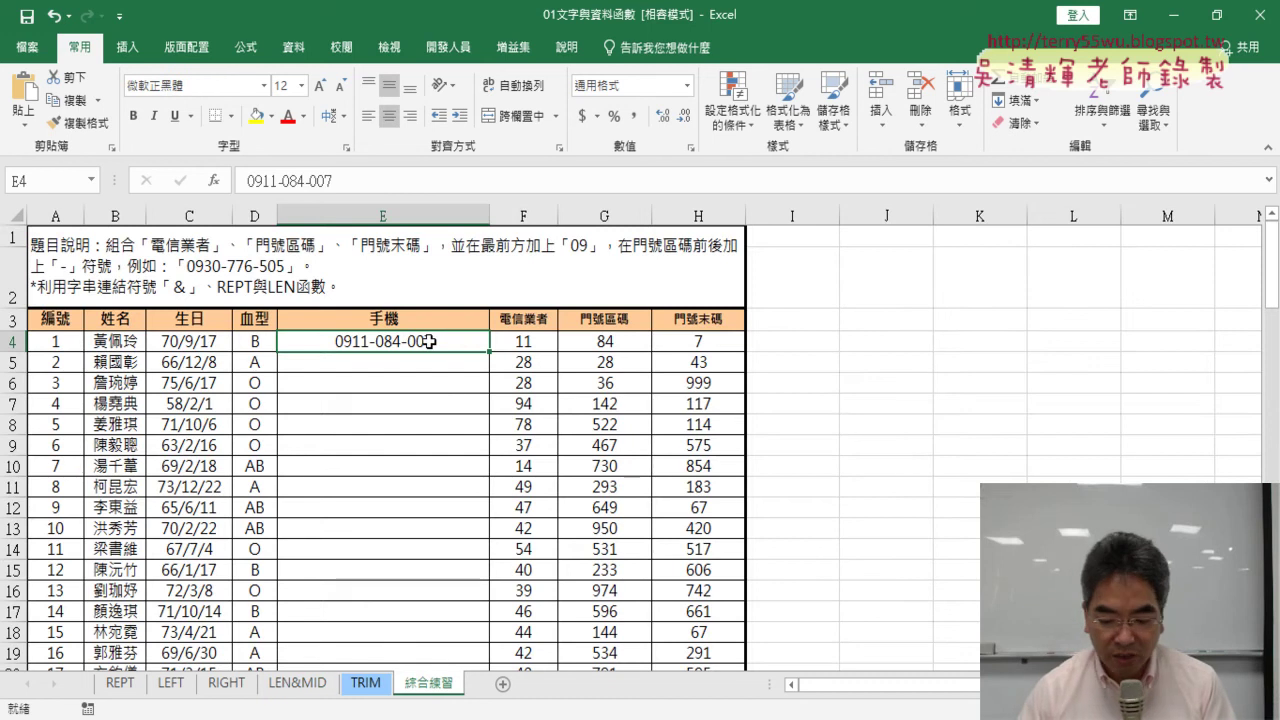
{"action": "key", "text": "Delete"}
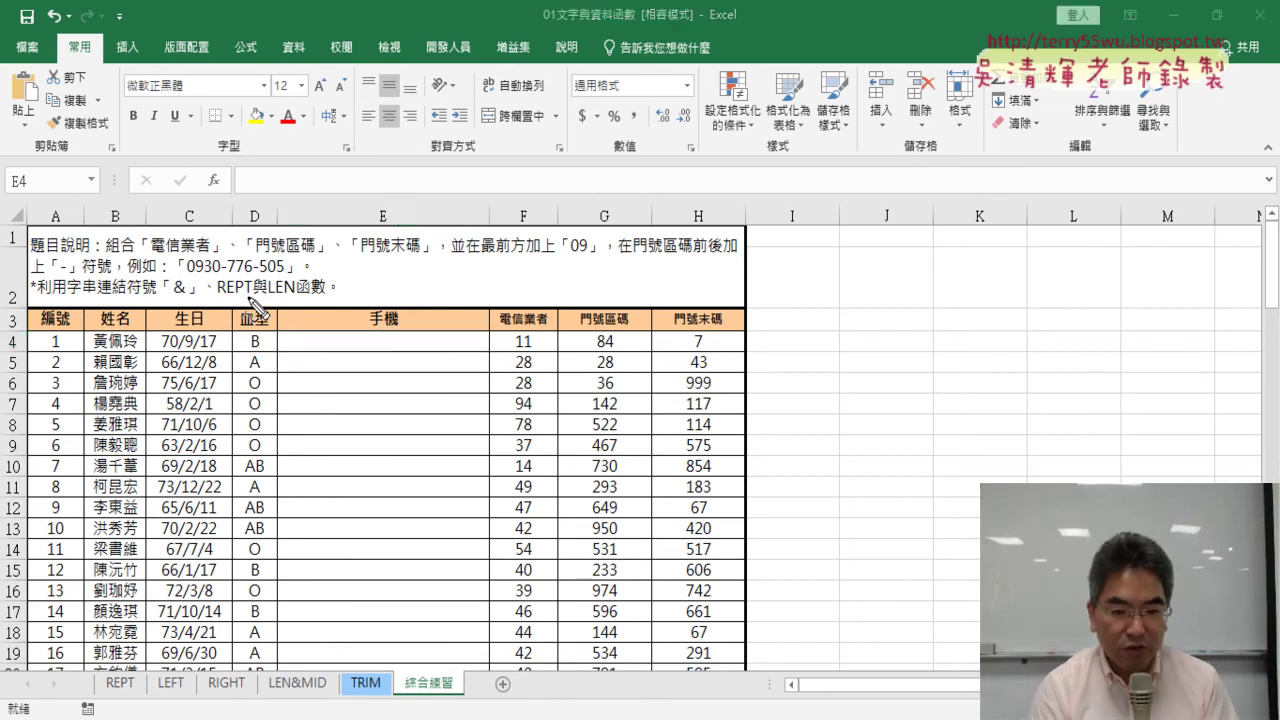
{"action": "mouse_move", "coordinate": [250, 293]}
{"action": "left_mouse_down"}
{"action": "mouse_move", "coordinate": [229, 294]}
{"action": "mouse_move", "coordinate": [298, 296]}
{"action": "left_mouse_up"}
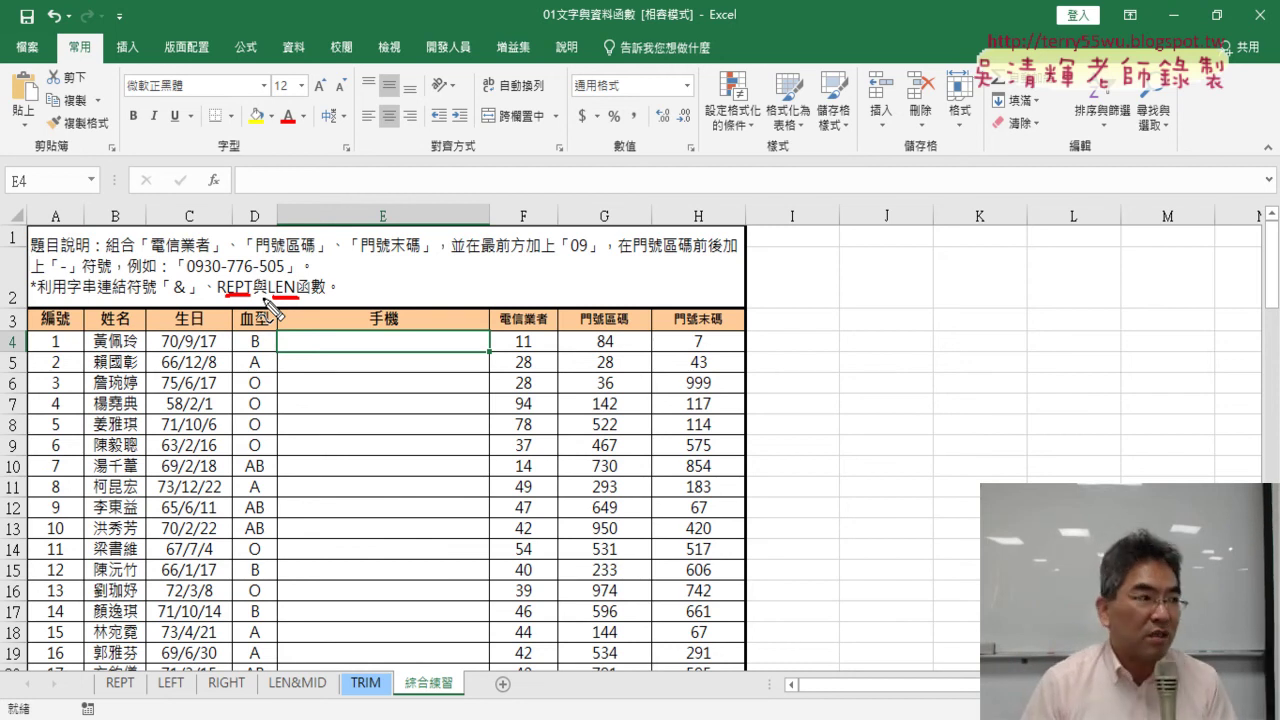
{"action": "key", "text": "Escape"}
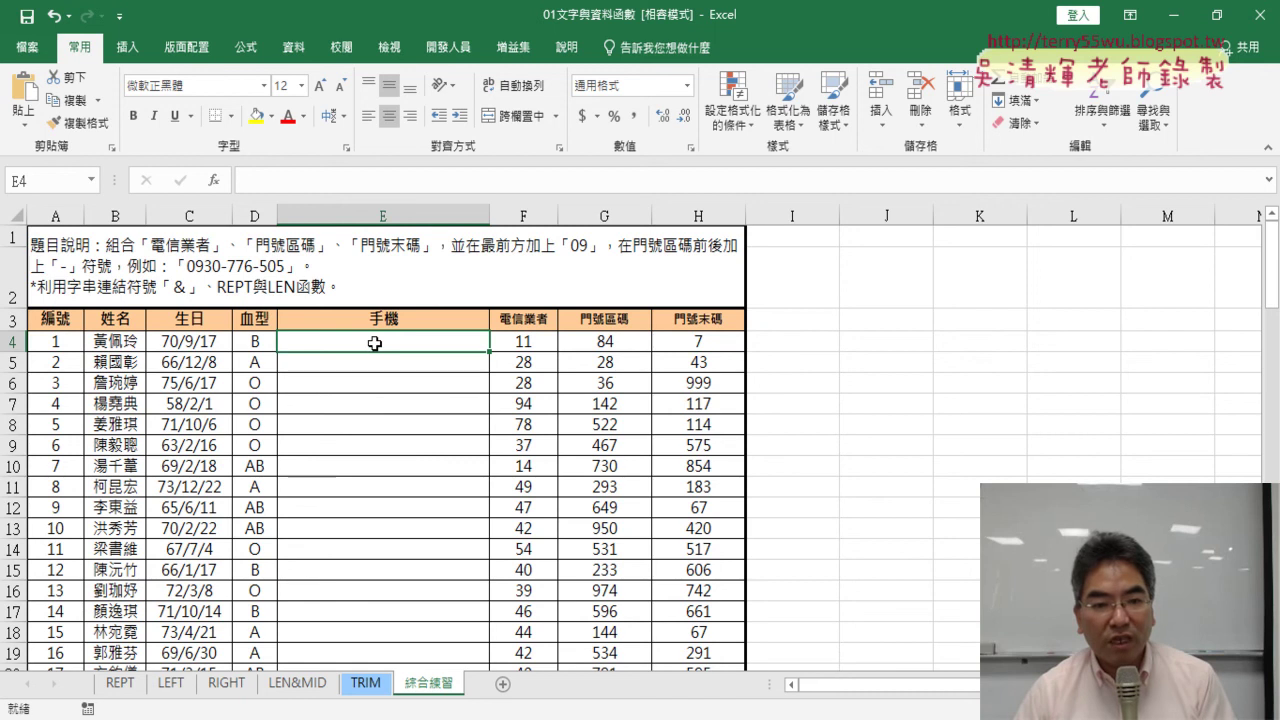
{"action": "left_click", "coordinate": [310, 181]}
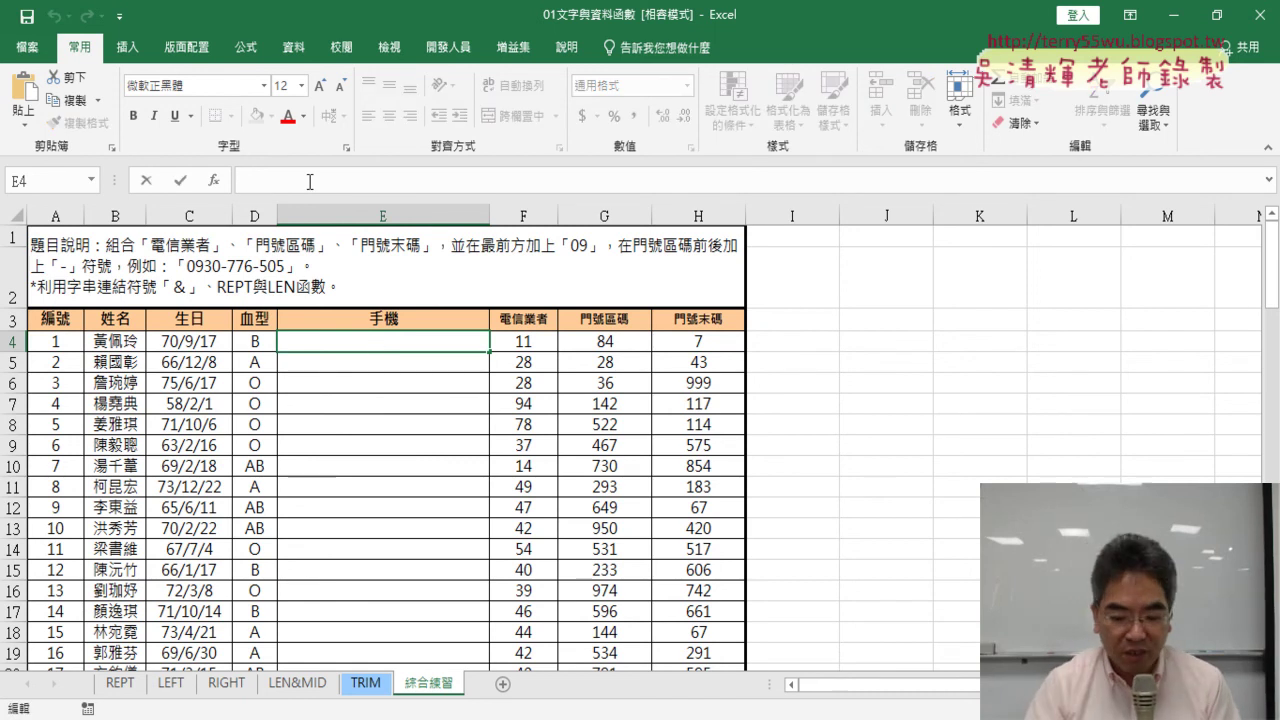
{"action": "type", "text": "ㄦ"}
Enter the formula ="09"&F4 in cell E4
{"action": "key", "text": "BackSpace"}
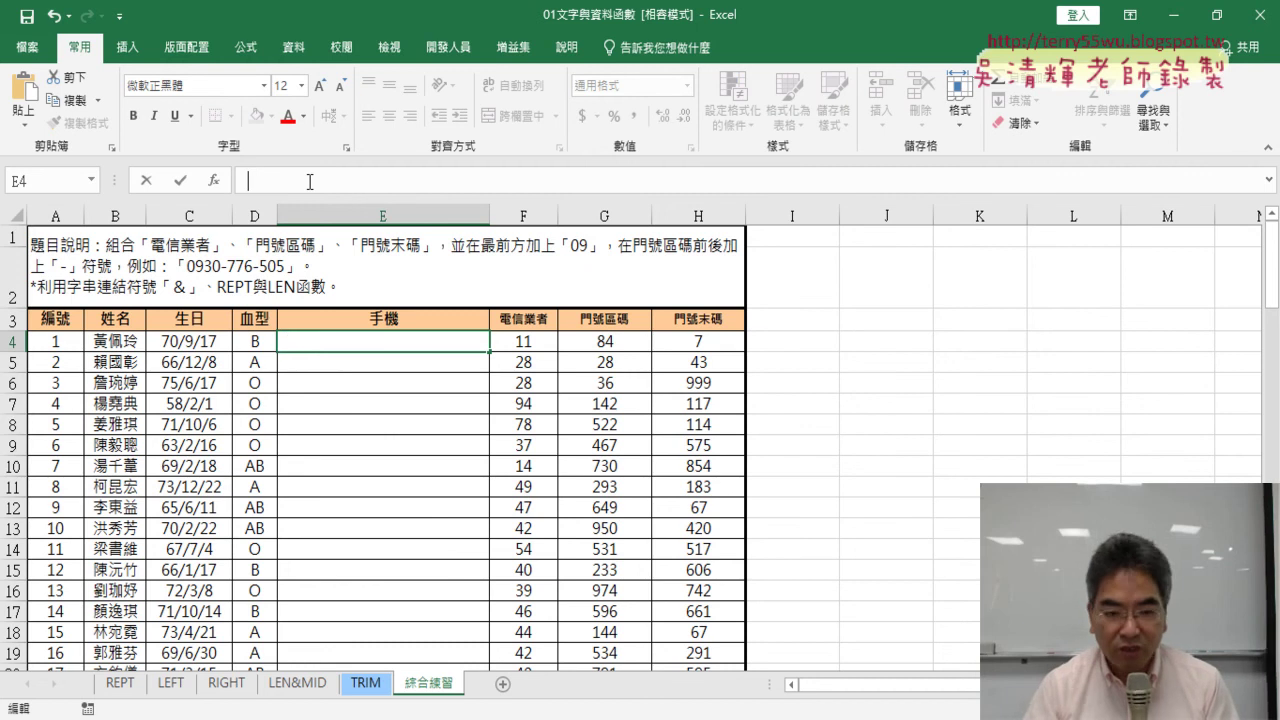
{"action": "type", "text": "="}
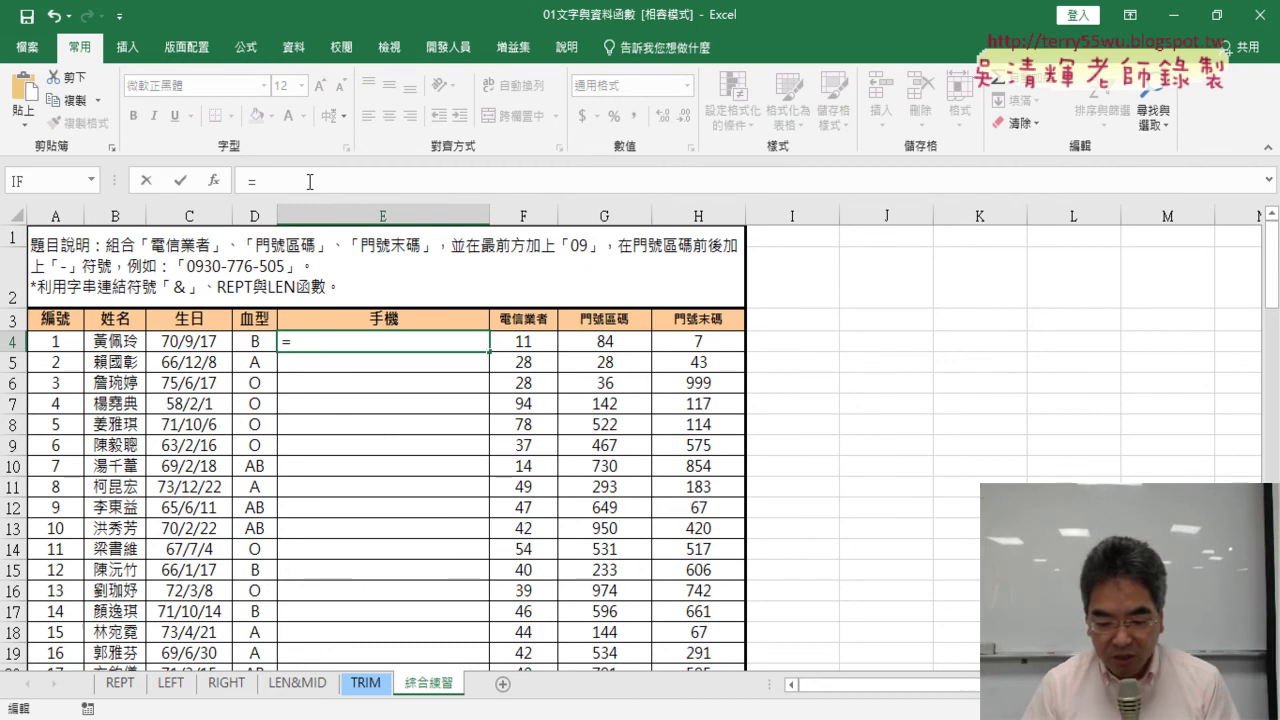
{"action": "type", "text": "\"09"}
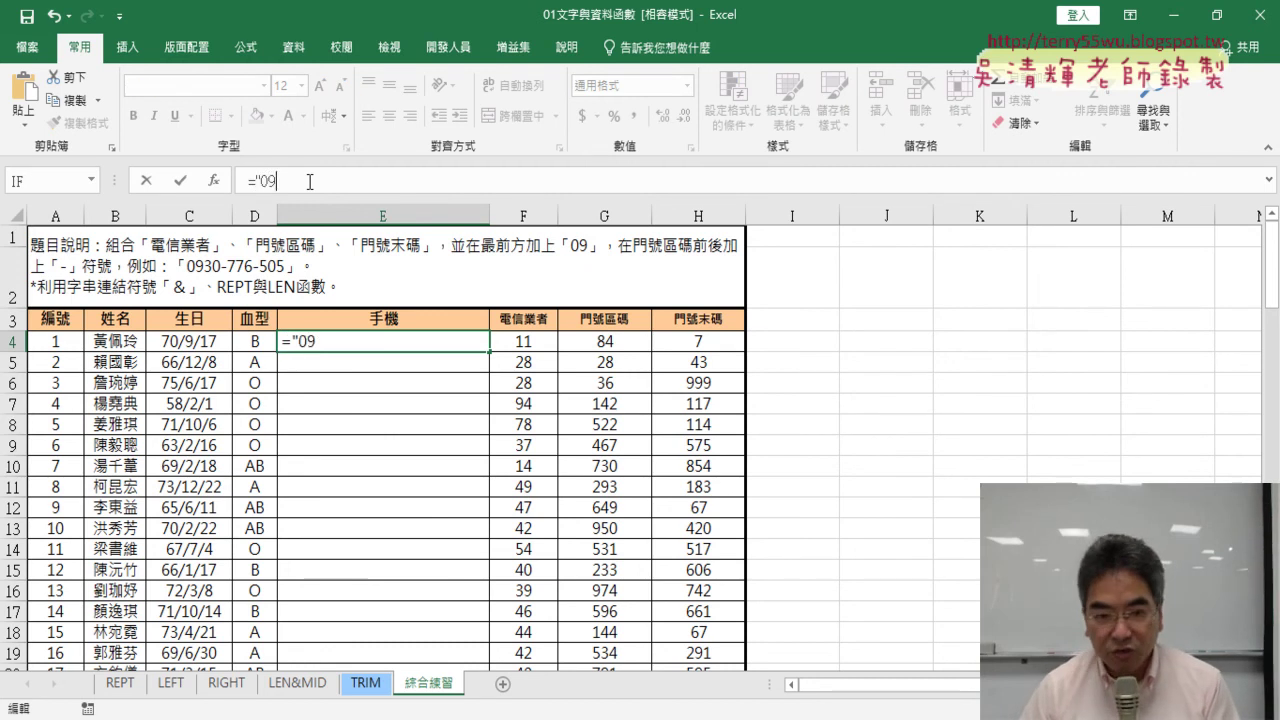
{"action": "type", "text": "\""}
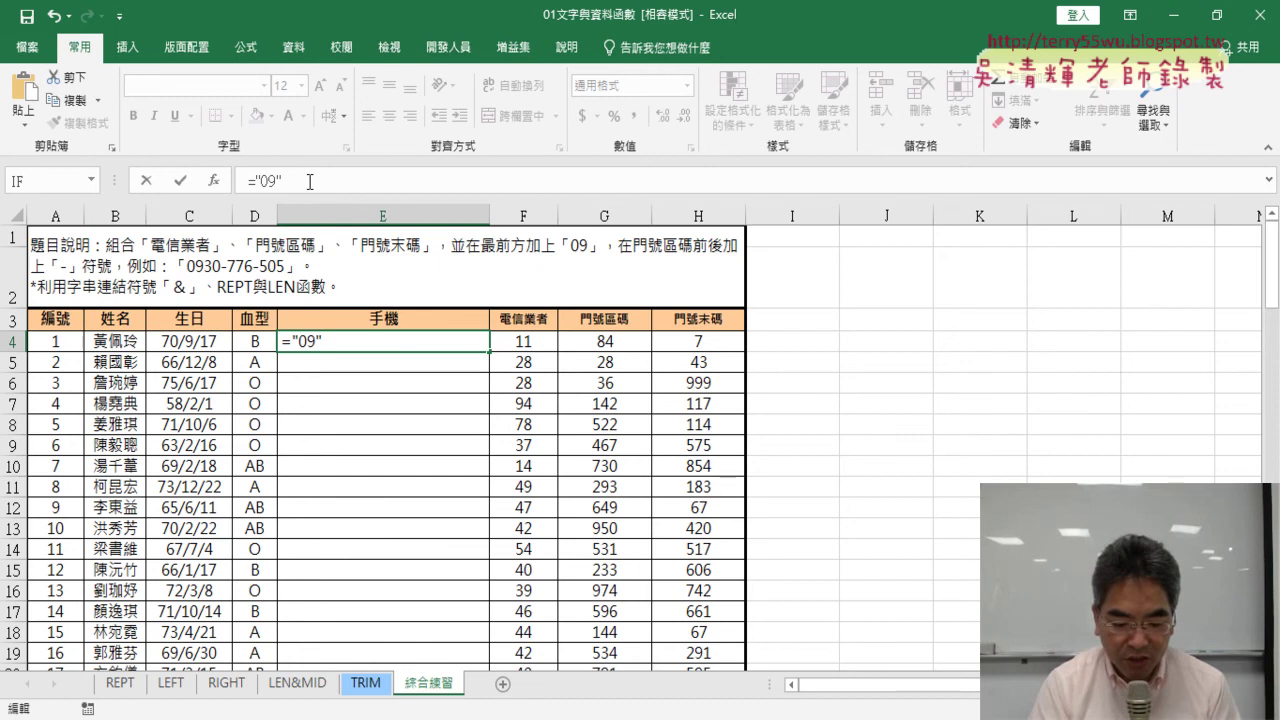
{"action": "type", "text": "&"}
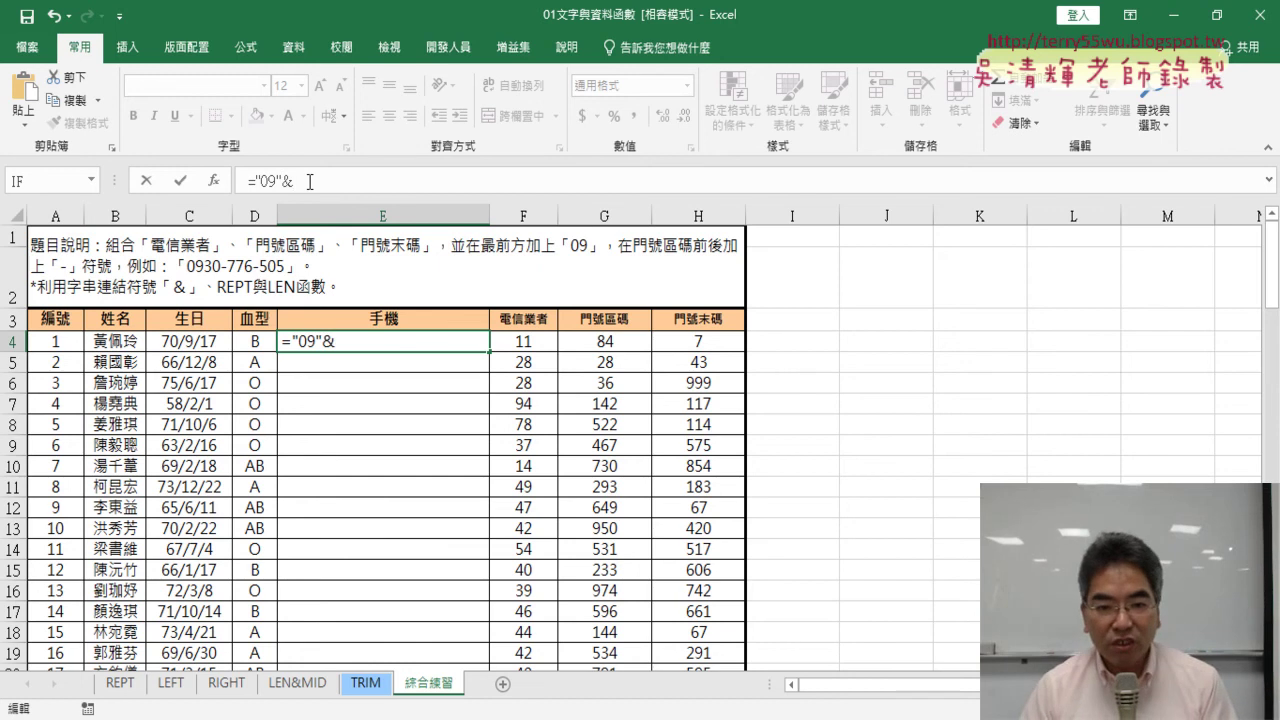
{"action": "left_click", "coordinate": [534, 343]}
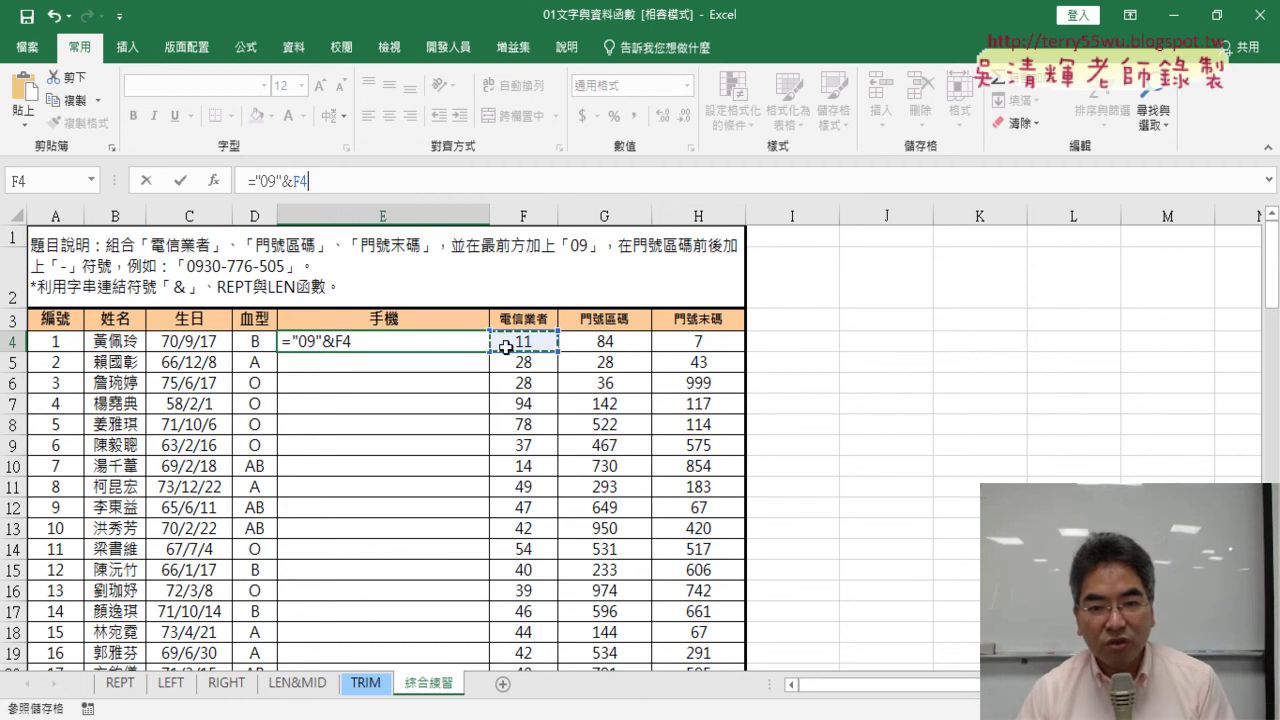
{"action": "left_click", "coordinate": [180, 183]}
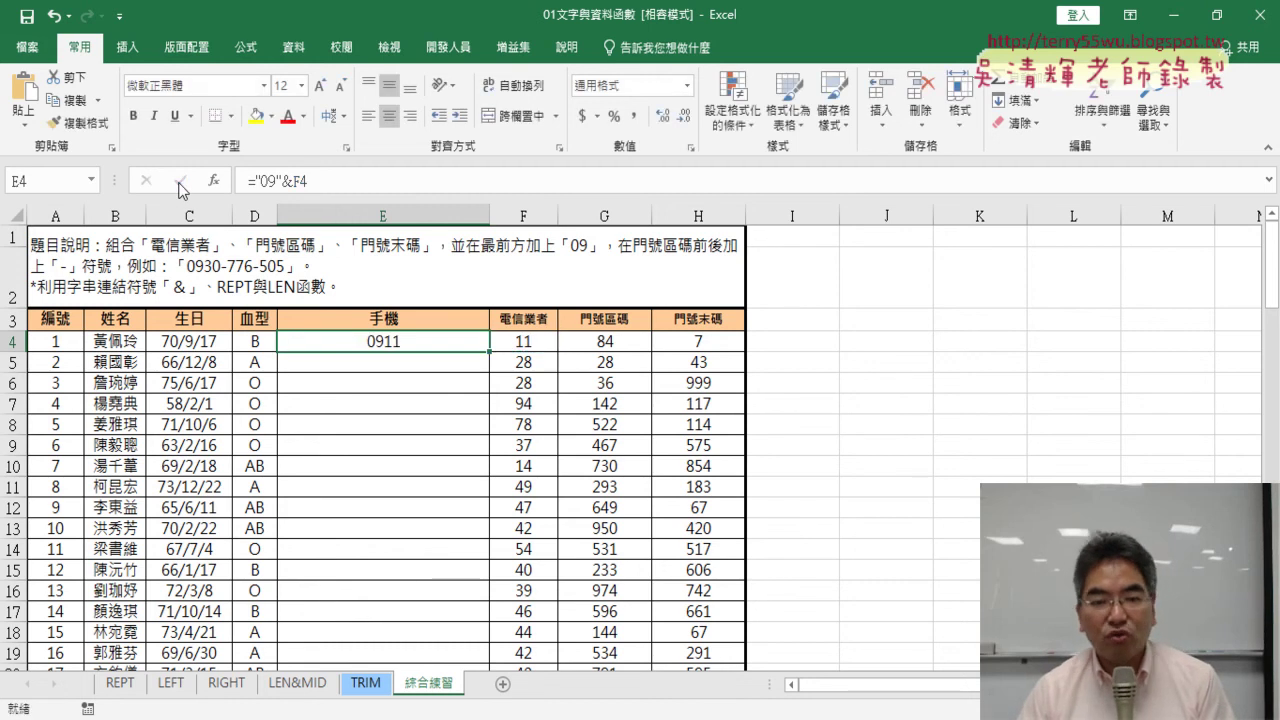
Extend E4's formula to ="09"&F4&"-"&G4 so it shows 0911-84
{"action": "left_click", "coordinate": [310, 181]}
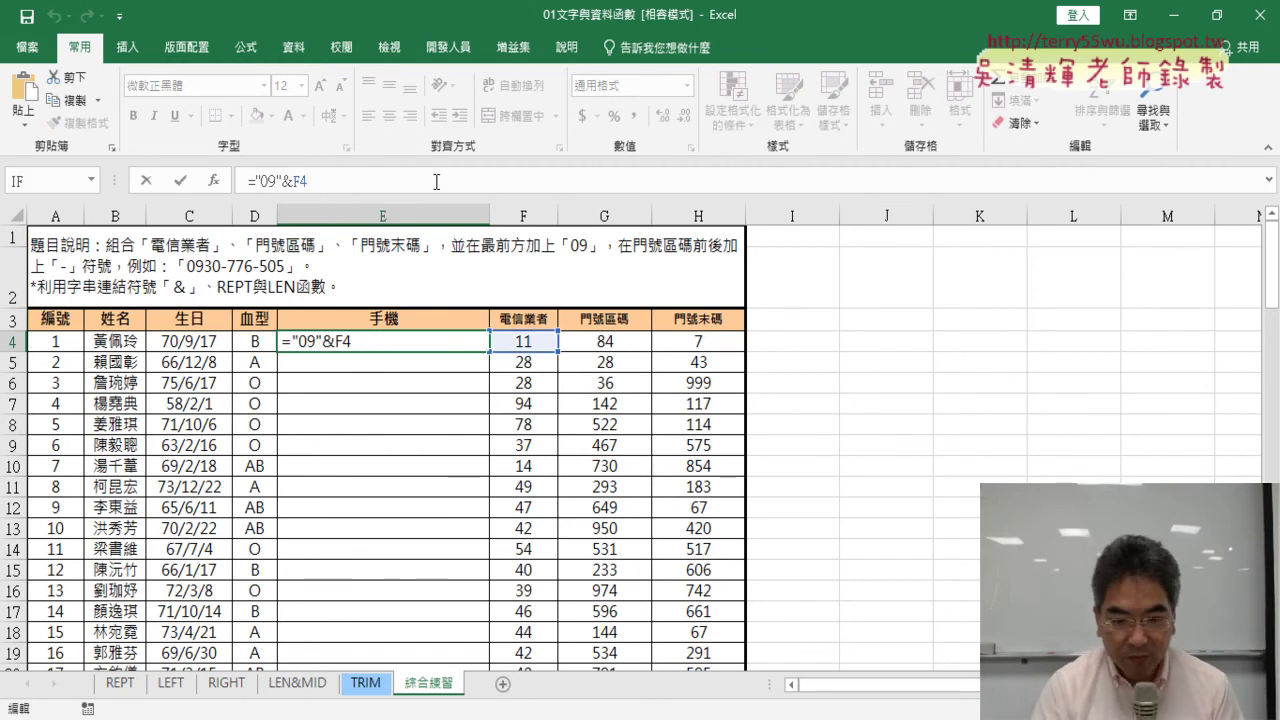
{"action": "type", "text": "&\""}
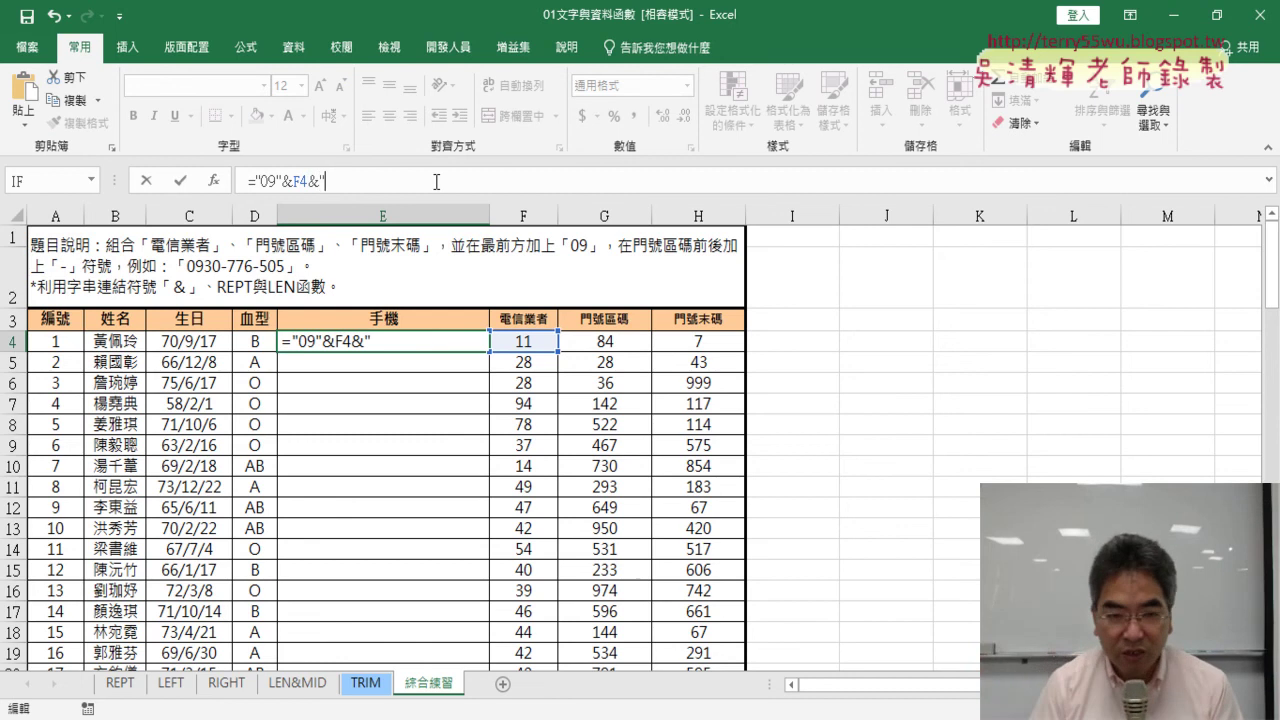
{"action": "type", "text": "-"}
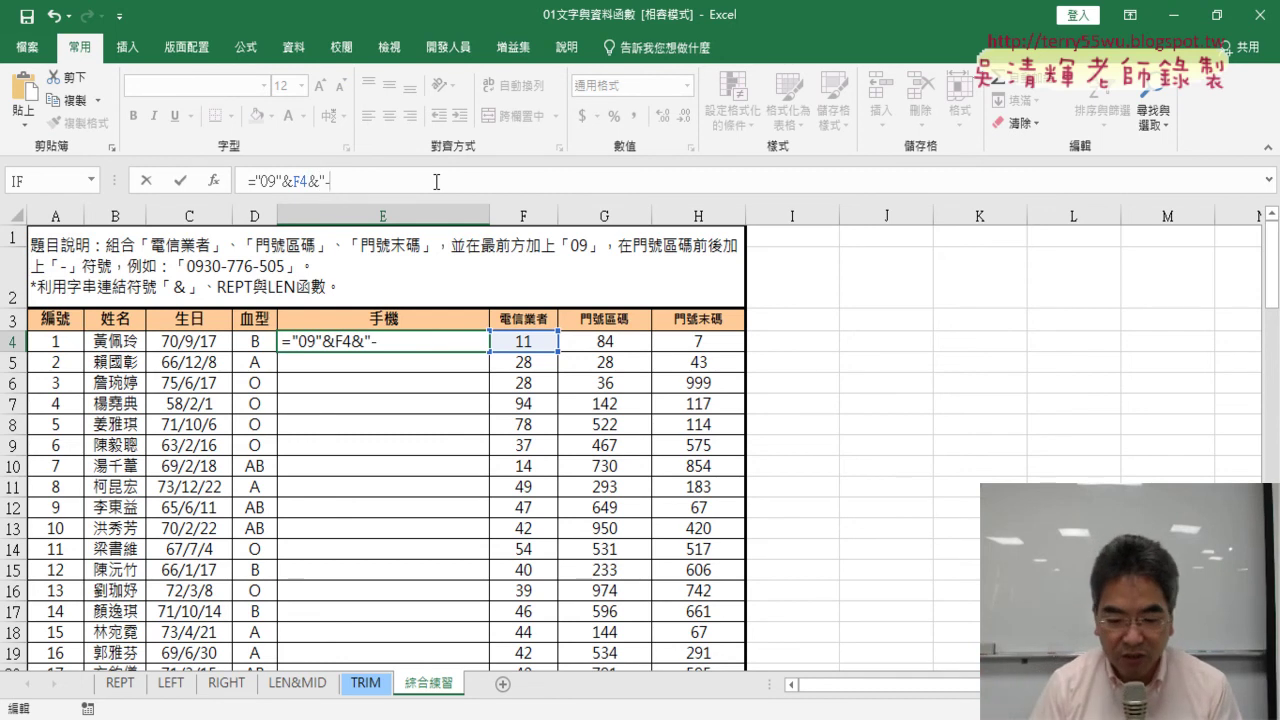
{"action": "type", "text": "\""}
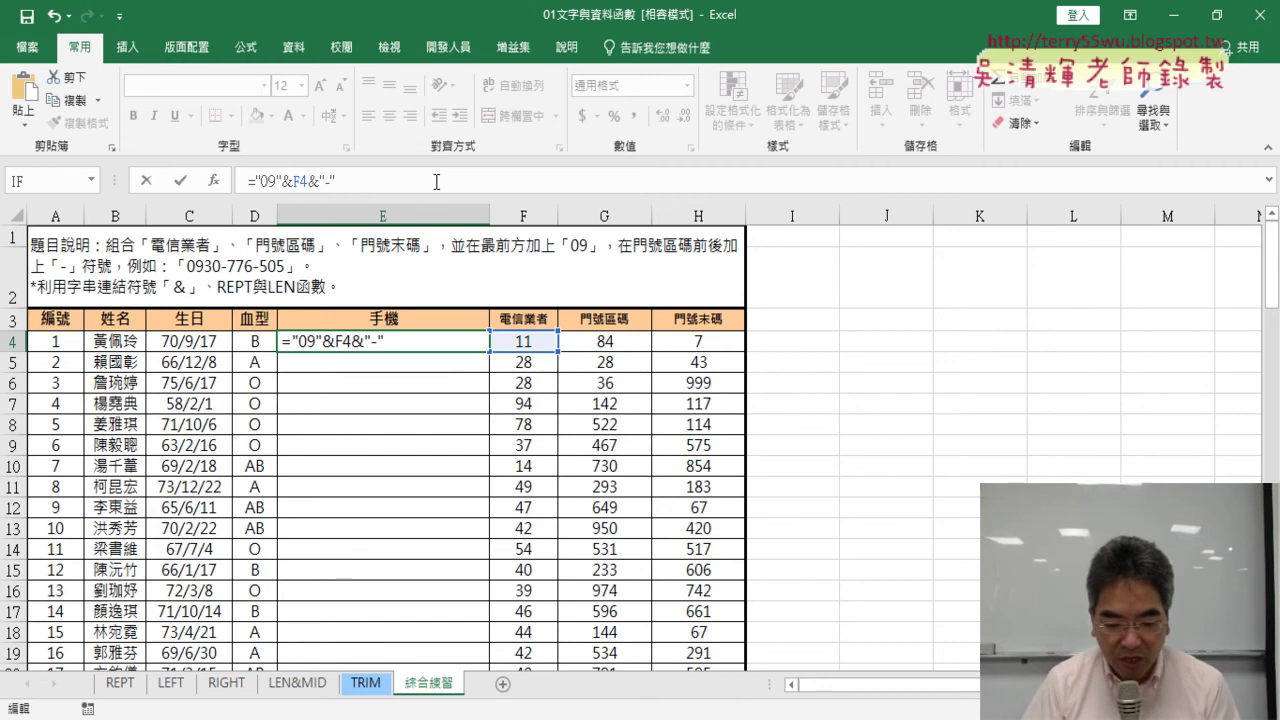
{"action": "type", "text": "&"}
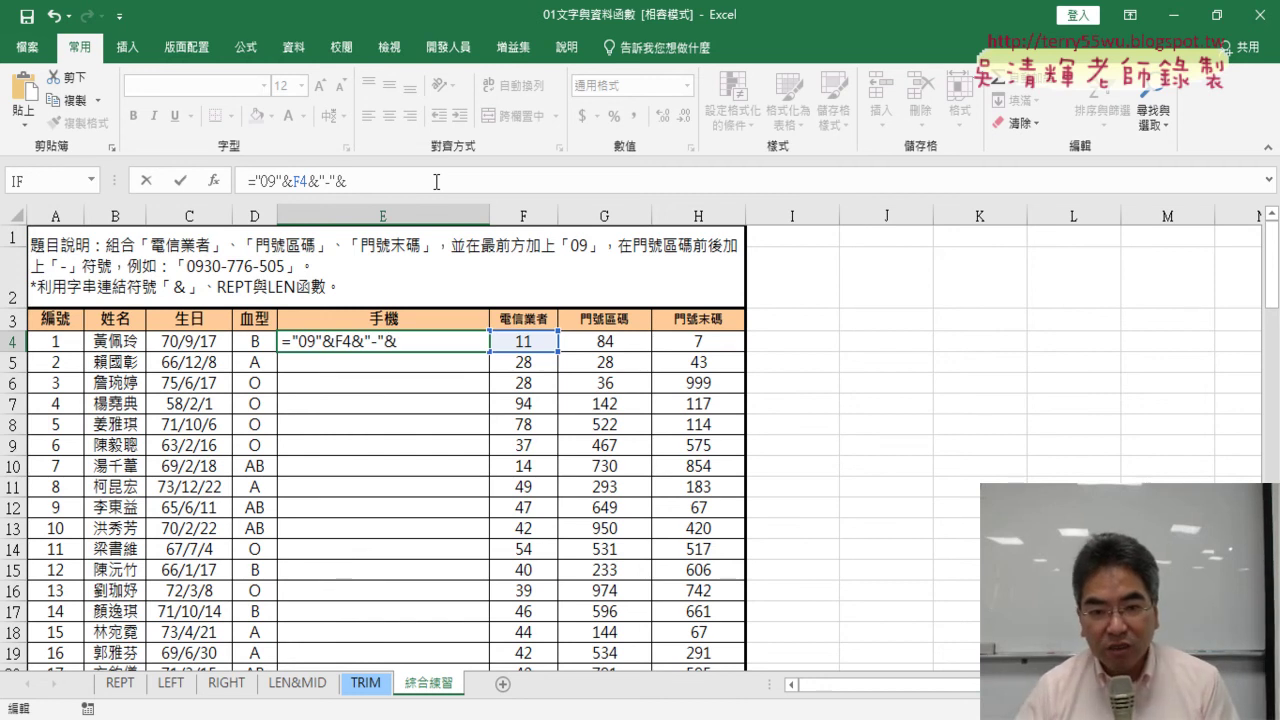
{"action": "left_click", "coordinate": [608, 343]}
{"action": "left_click", "coordinate": [180, 181]}
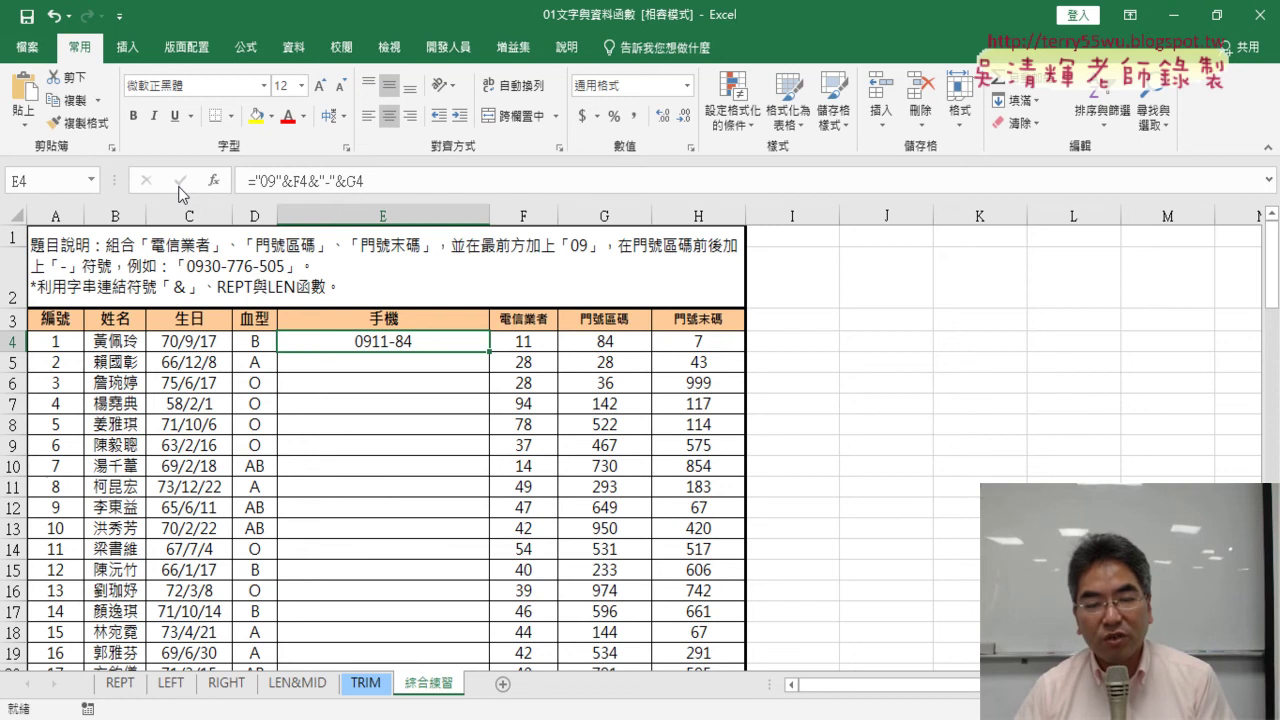
Remove the G4 reference from E4's formula and insert REPT from the recent-functions list
{"action": "left_click", "coordinate": [388, 181]}
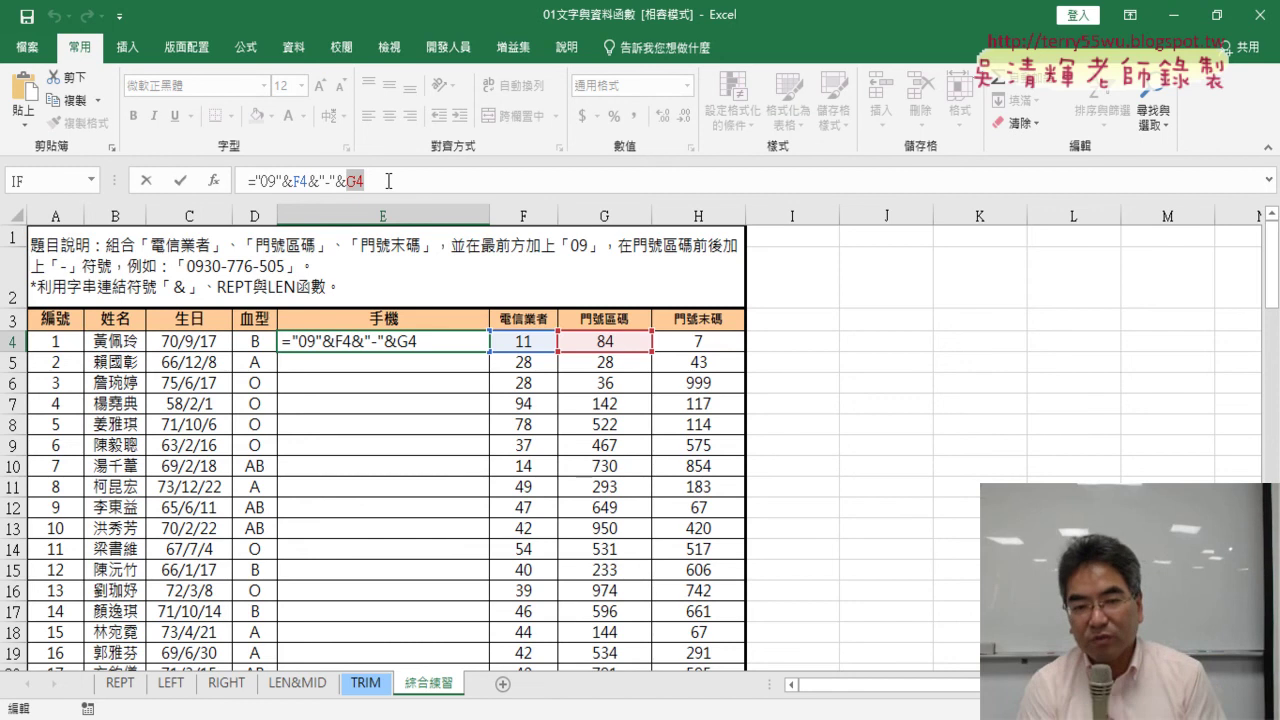
{"action": "key", "text": "BackSpace"}
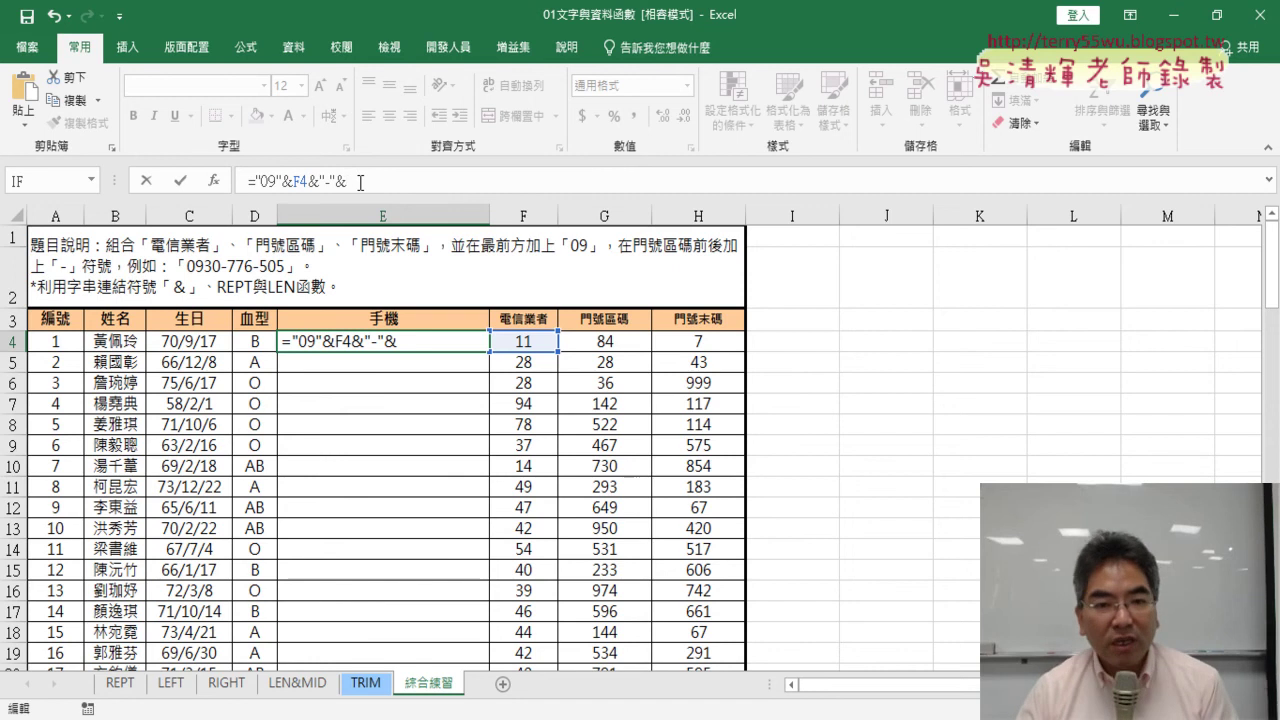
{"action": "left_click", "coordinate": [93, 182]}
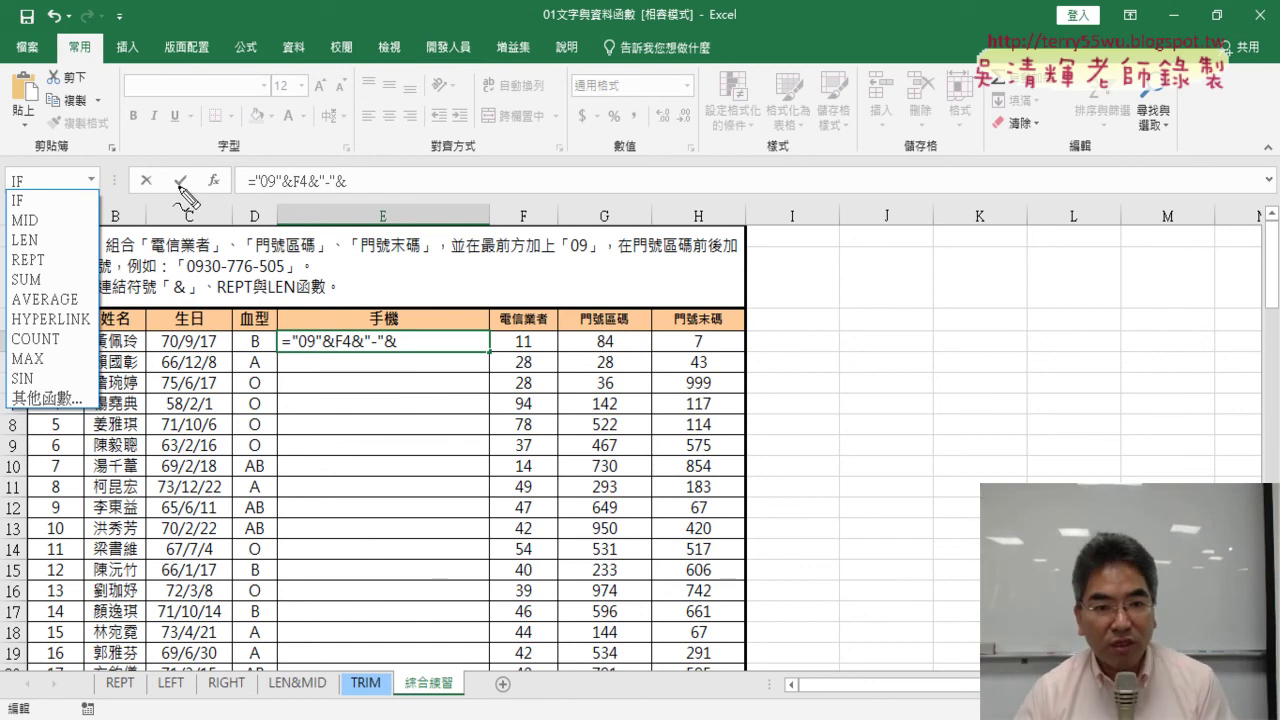
{"action": "left_click_drag", "start_coordinate": [215, 168], "coordinate": [232, 192]}
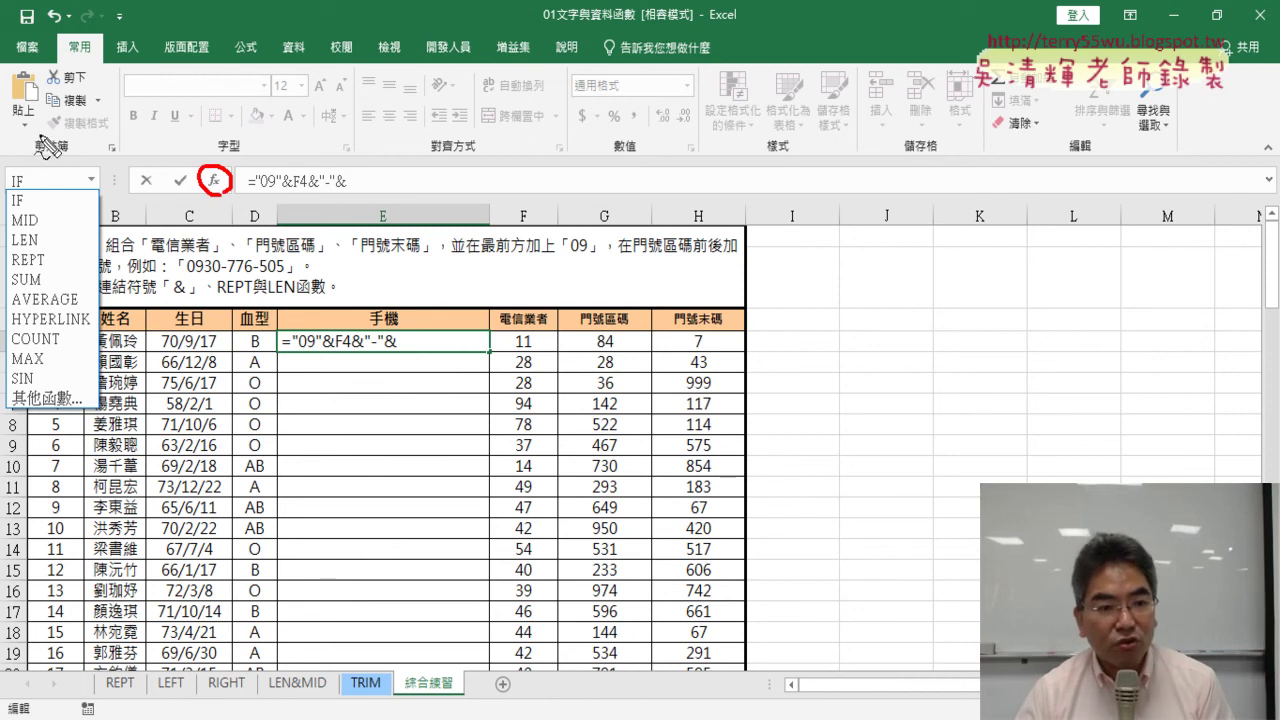
{"action": "left_click_drag", "start_coordinate": [100, 152], "coordinate": [118, 180]}
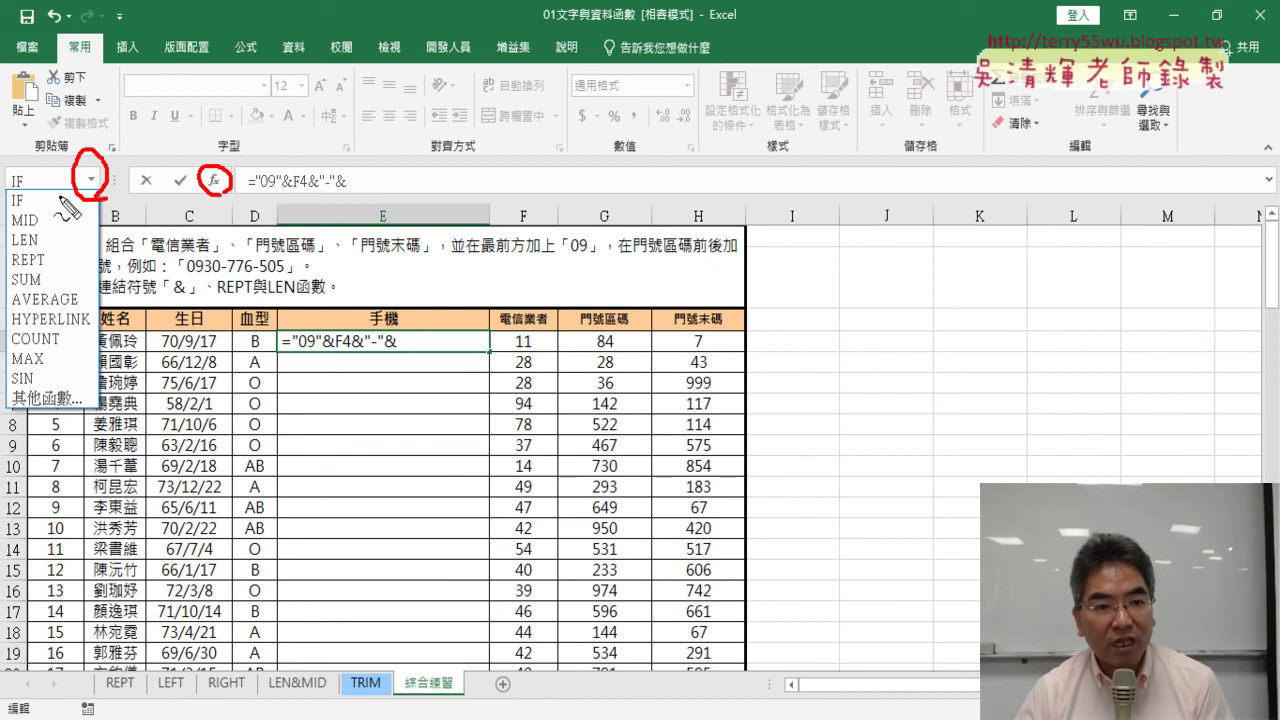
{"action": "left_click_drag", "start_coordinate": [2, 267], "coordinate": [44, 270]}
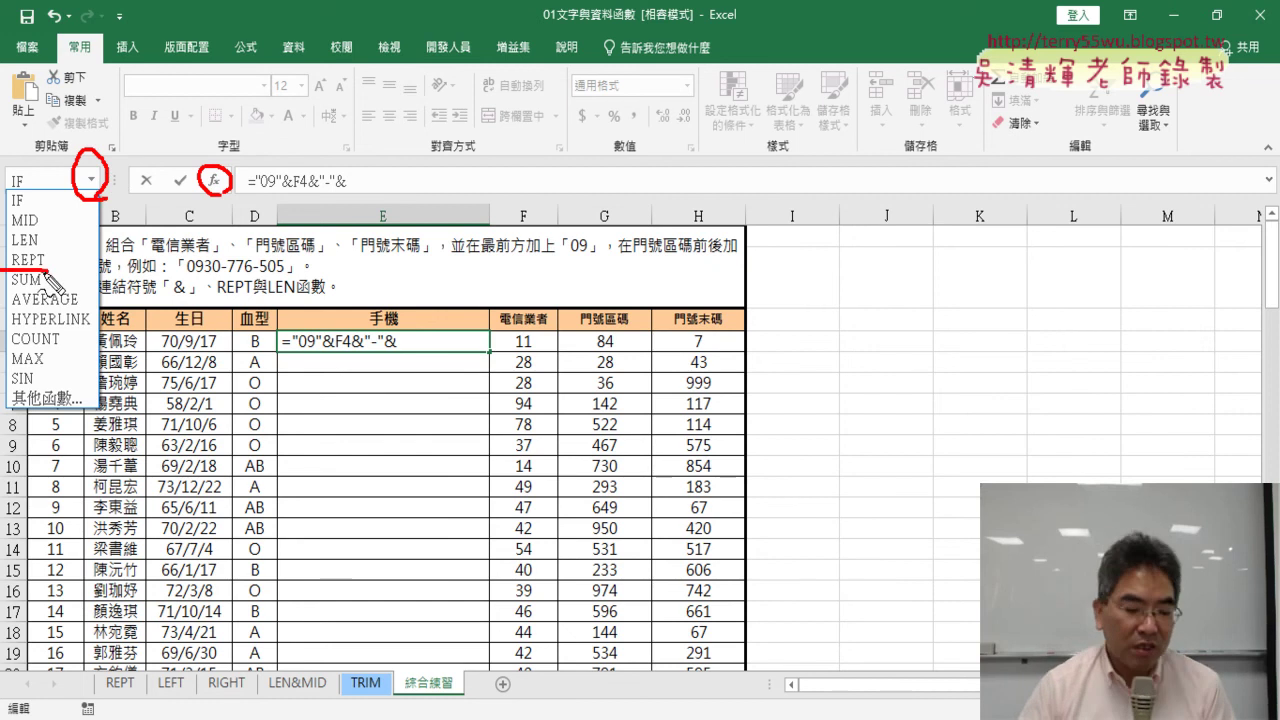
{"action": "key", "text": "Escape"}
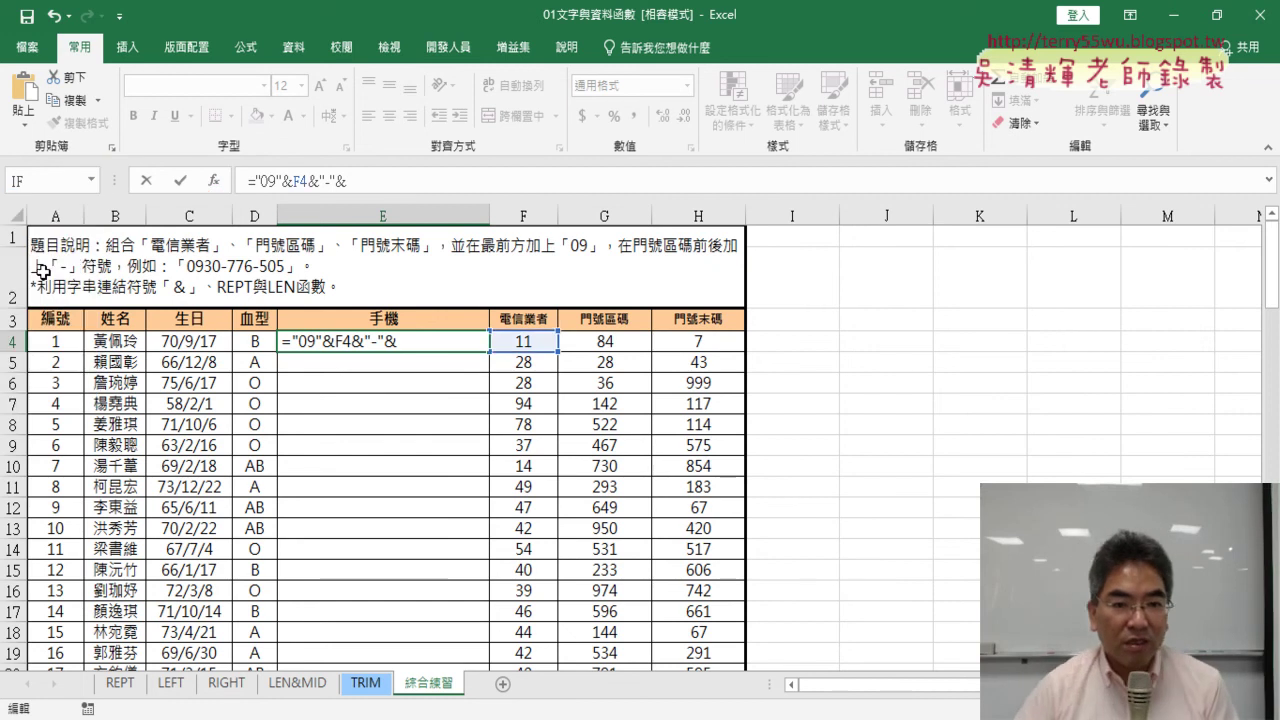
{"action": "left_click", "coordinate": [91, 180]}
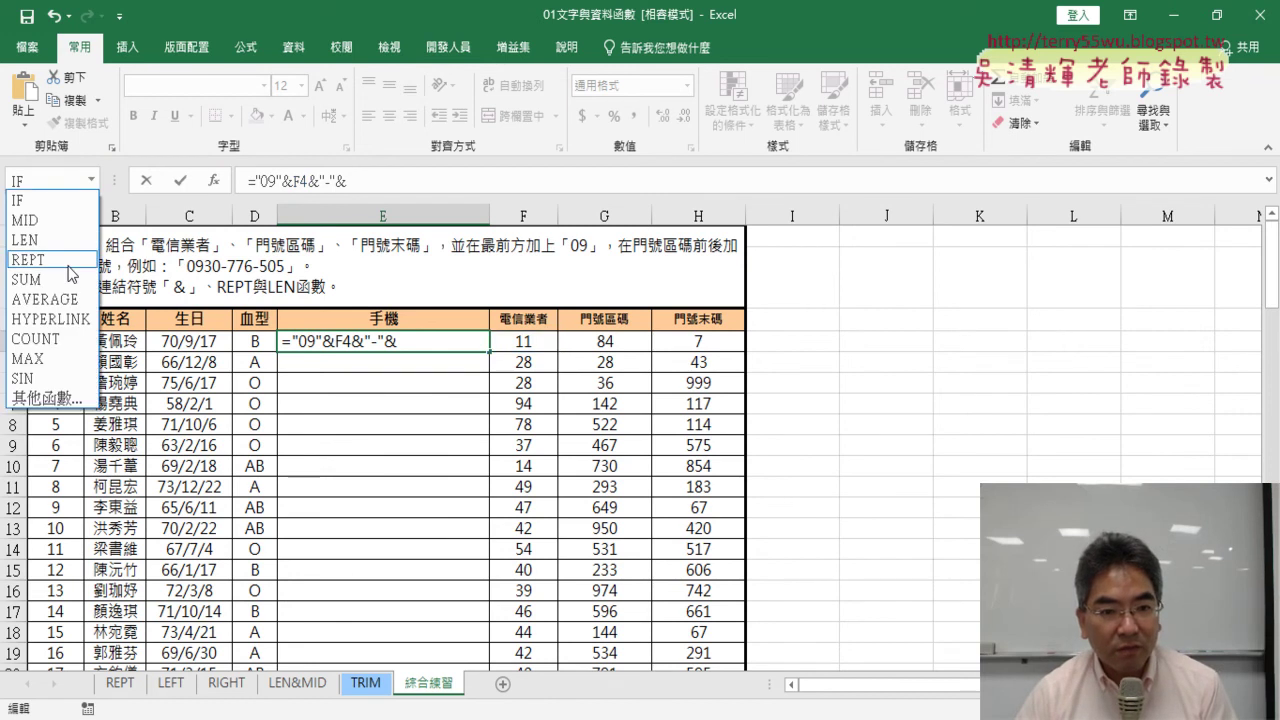
{"action": "left_click", "coordinate": [28, 259]}
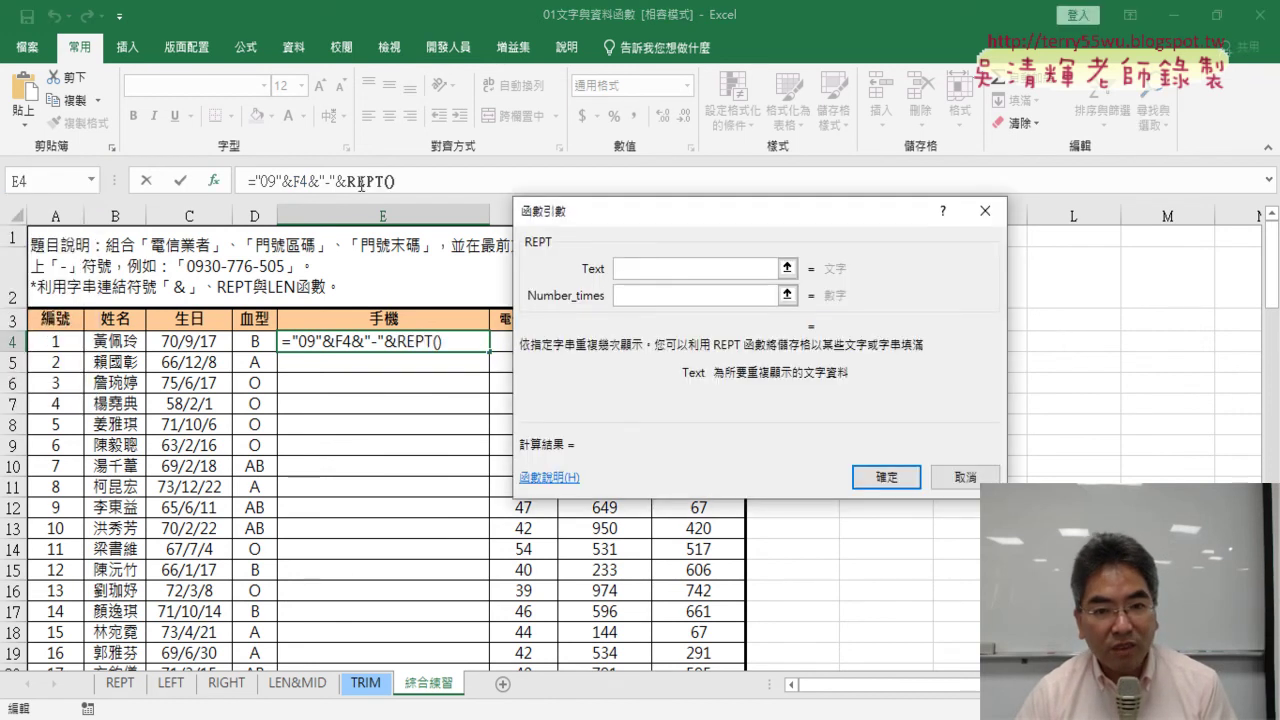
Give REPT the arguments "0" and 3-LEN(G4), so E4 shows 0911-0
{"action": "left_click_drag", "start_coordinate": [622, 227], "coordinate": [734, 222]}
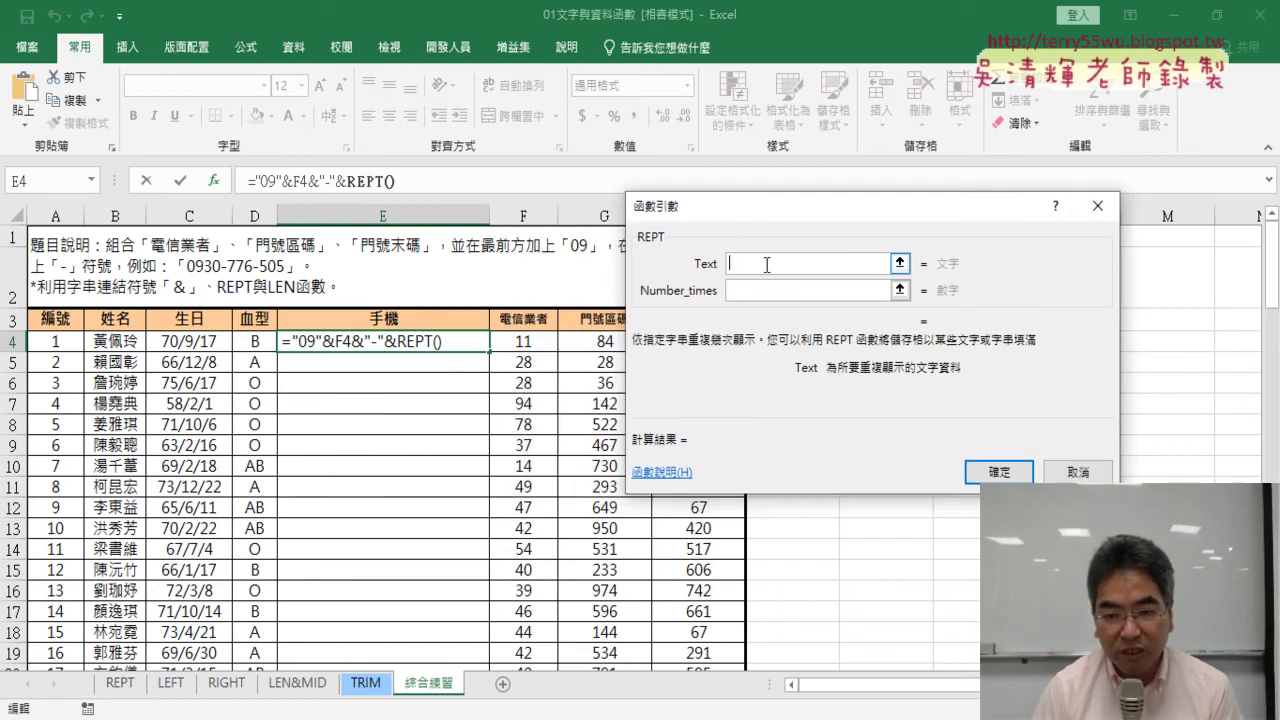
{"action": "type", "text": "\"0"}
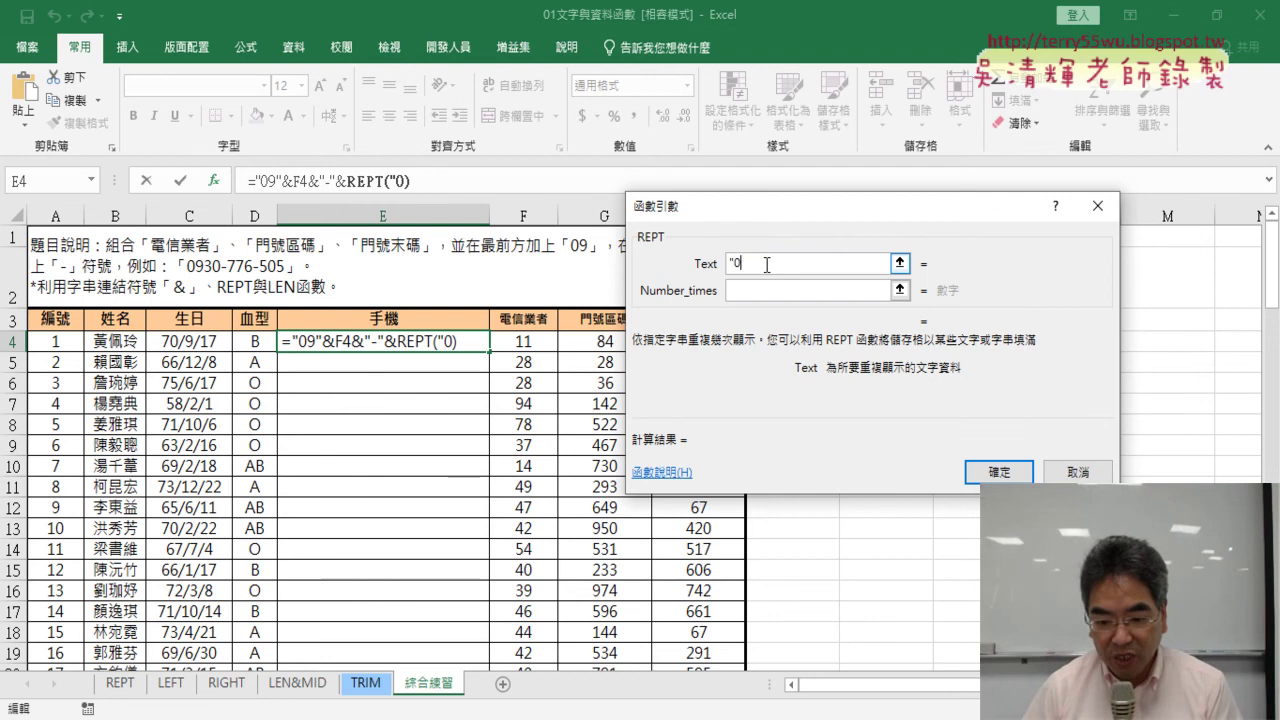
{"action": "type", "text": "\""}
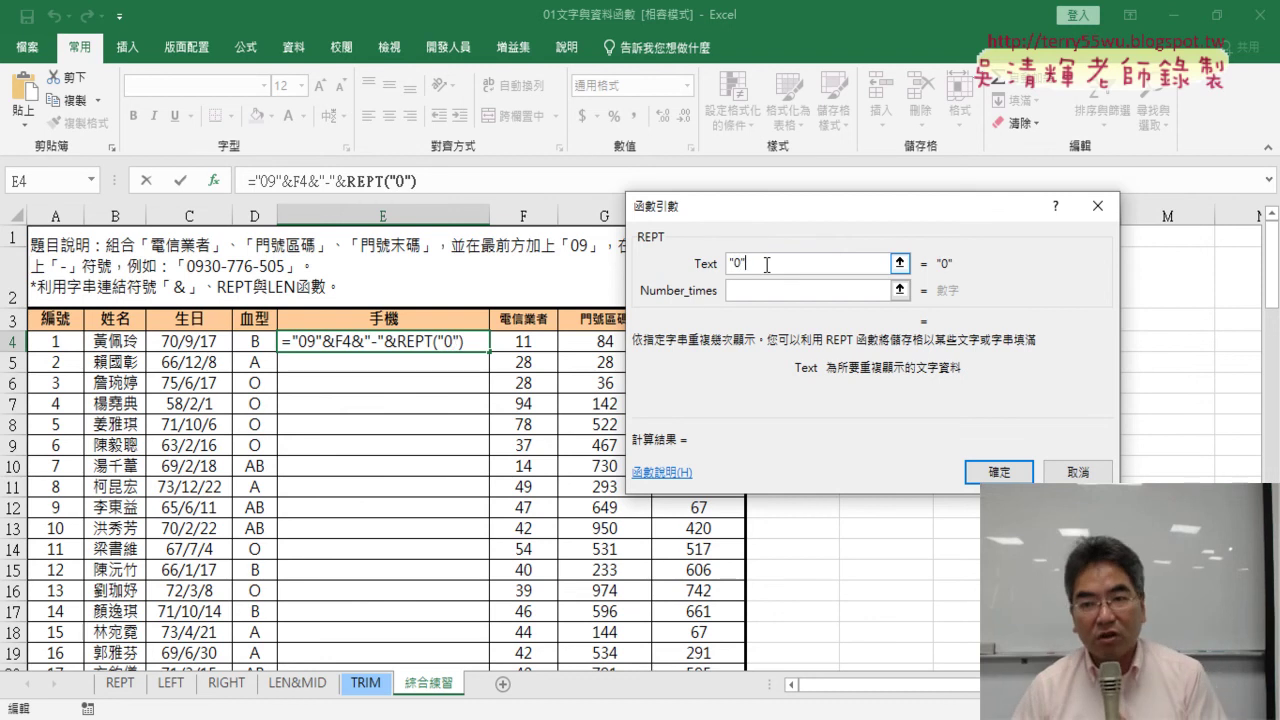
{"action": "left_click_drag", "start_coordinate": [767, 264], "coordinate": [711, 258]}
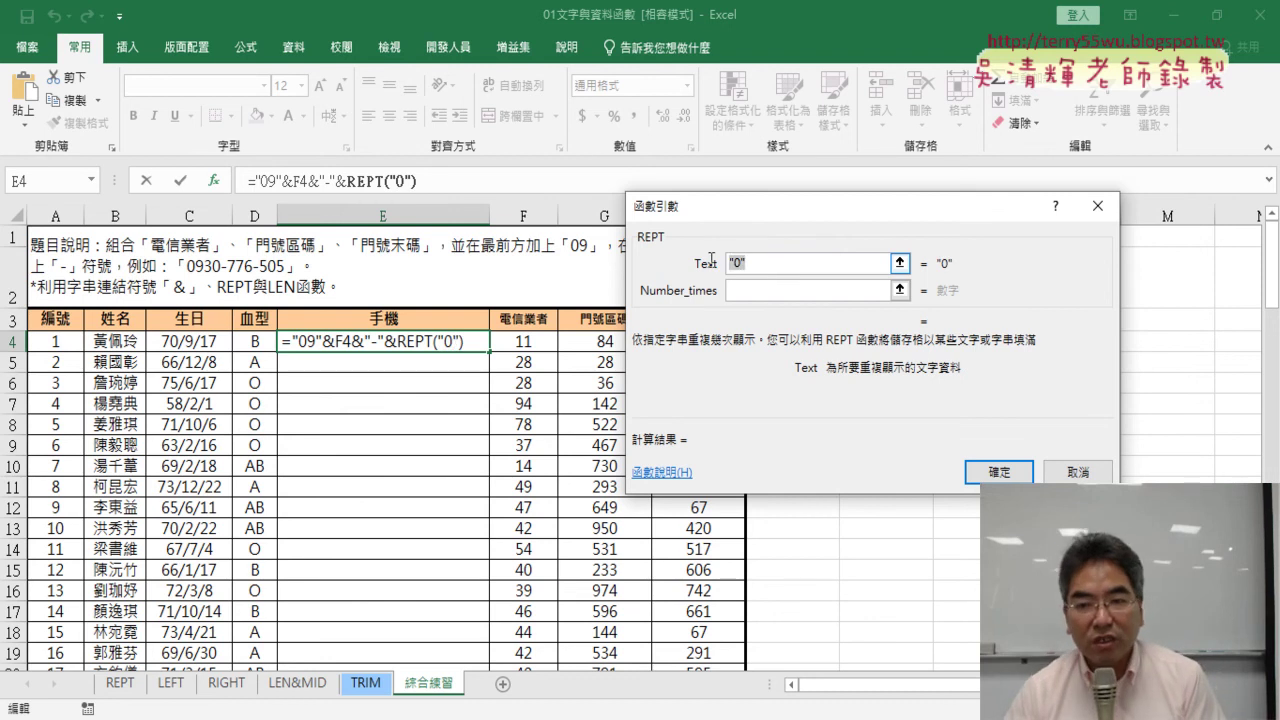
{"action": "left_click", "coordinate": [785, 293]}
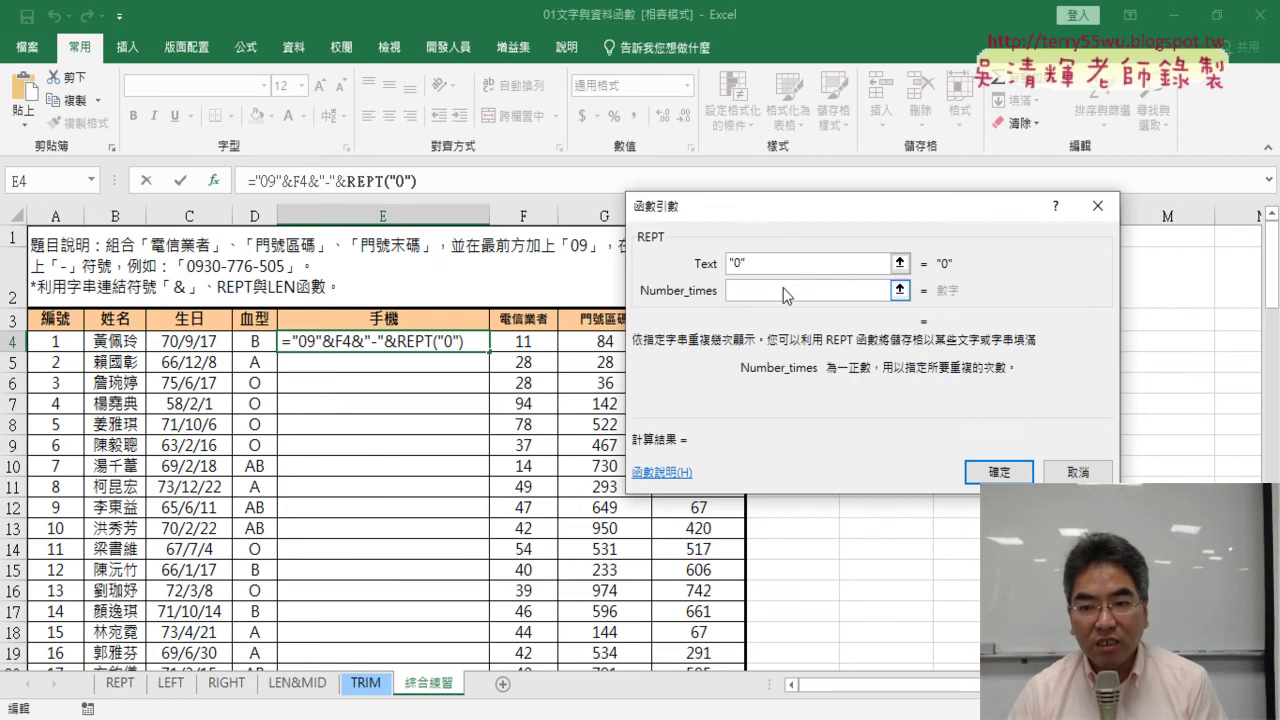
{"action": "left_click_drag", "start_coordinate": [800, 212], "coordinate": [938, 209]}
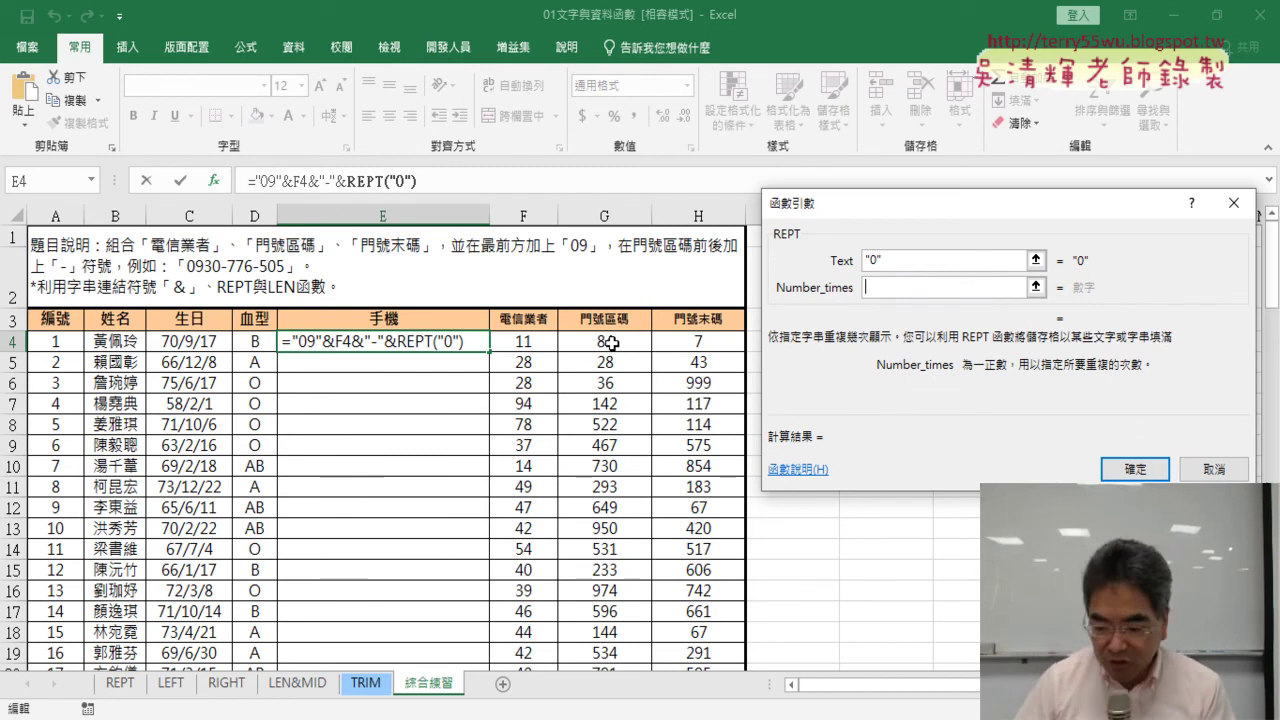
{"action": "type", "text": "3-"}
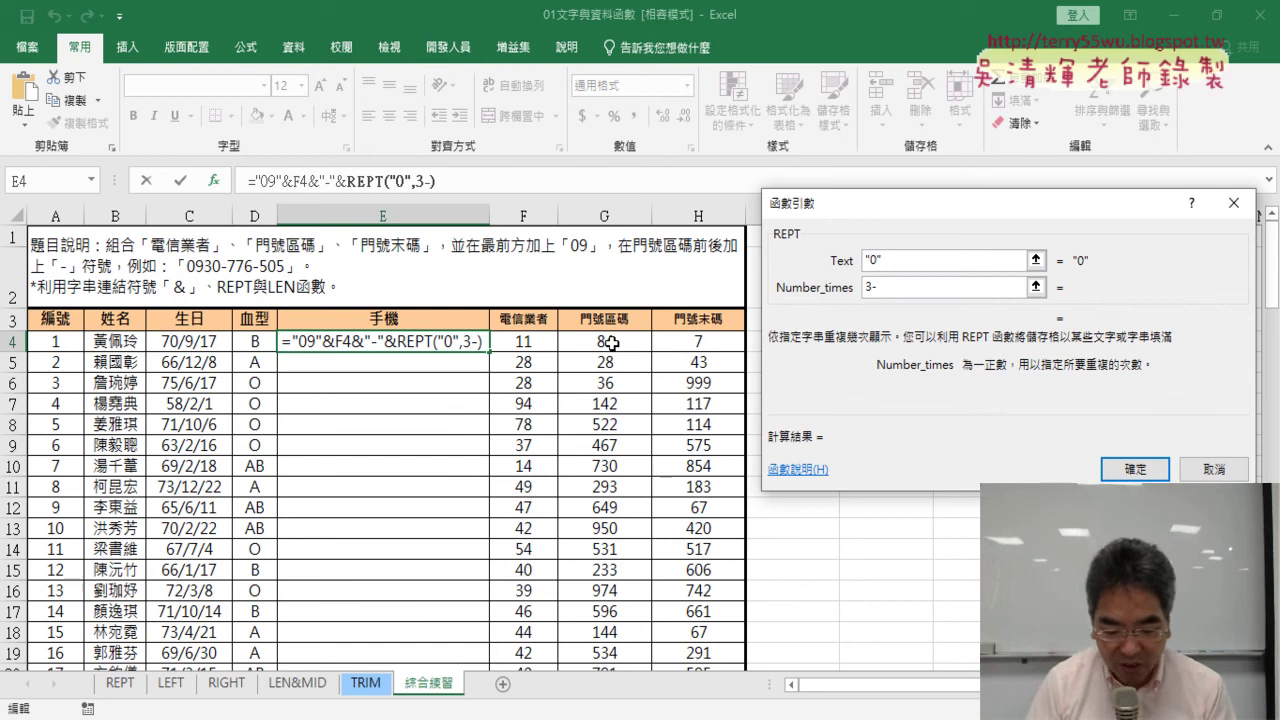
{"action": "type", "text": "len"}
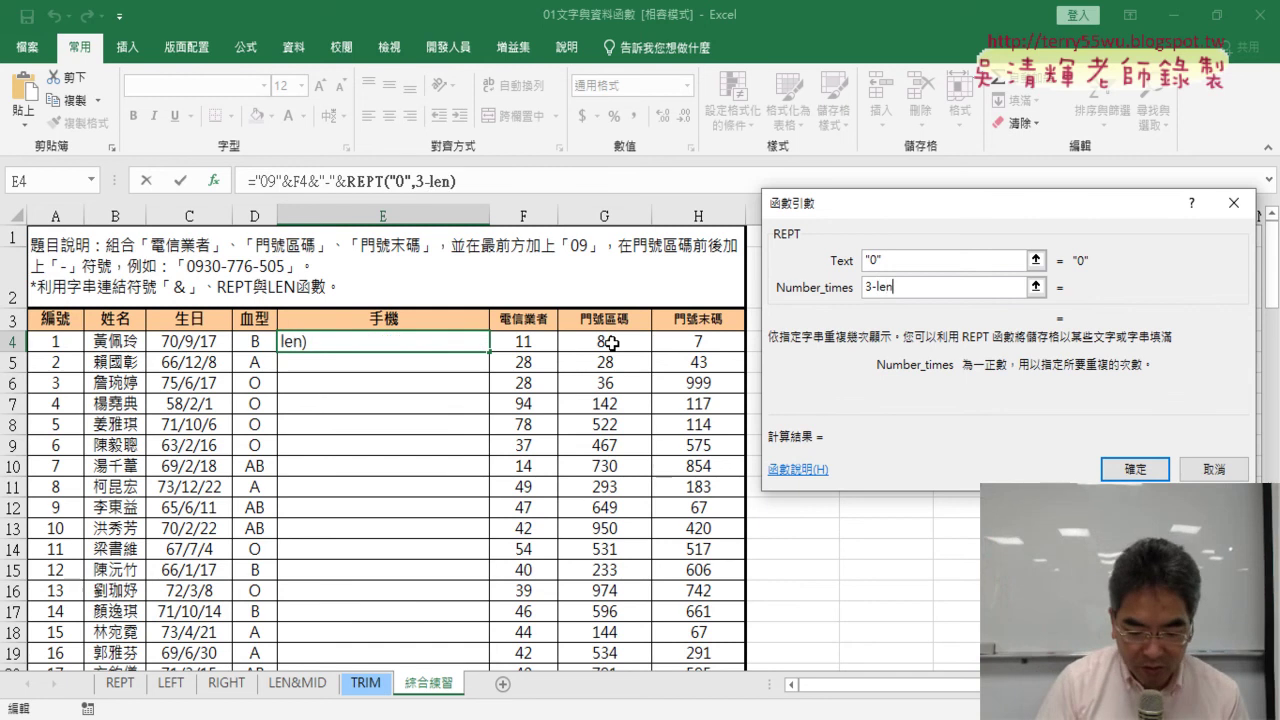
{"action": "type", "text": "("}
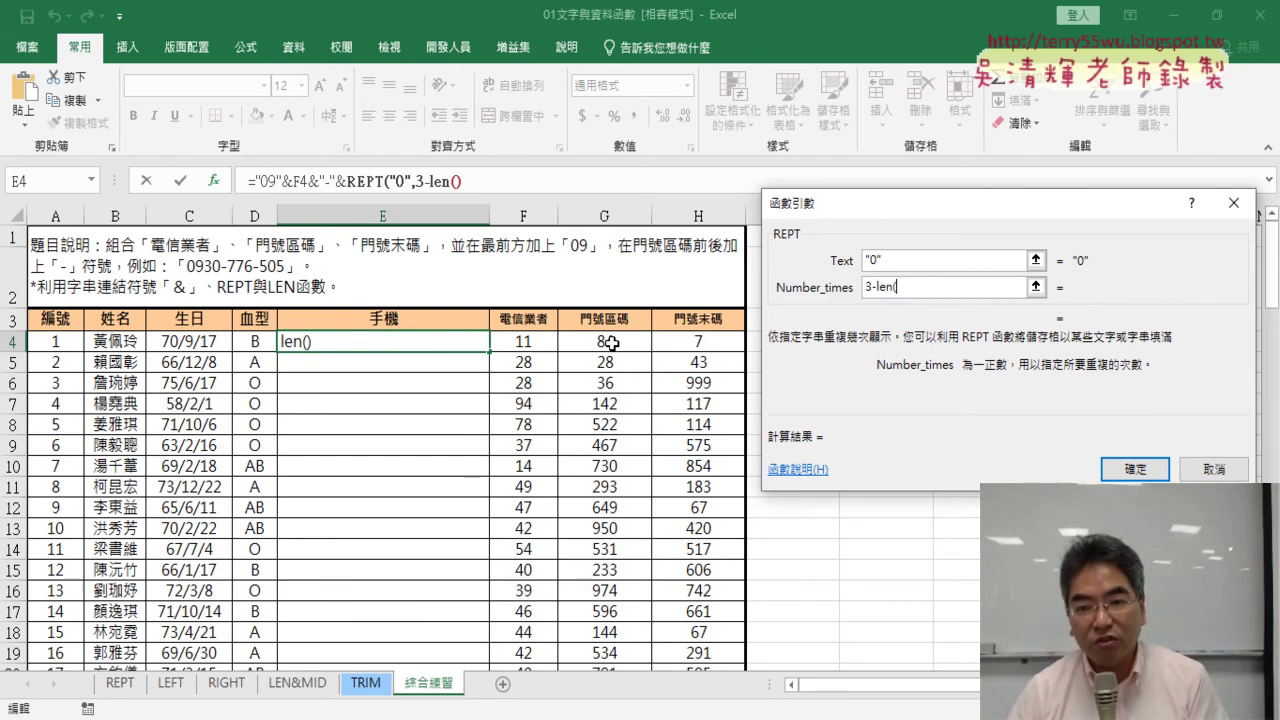
{"action": "left_click", "coordinate": [611, 342]}
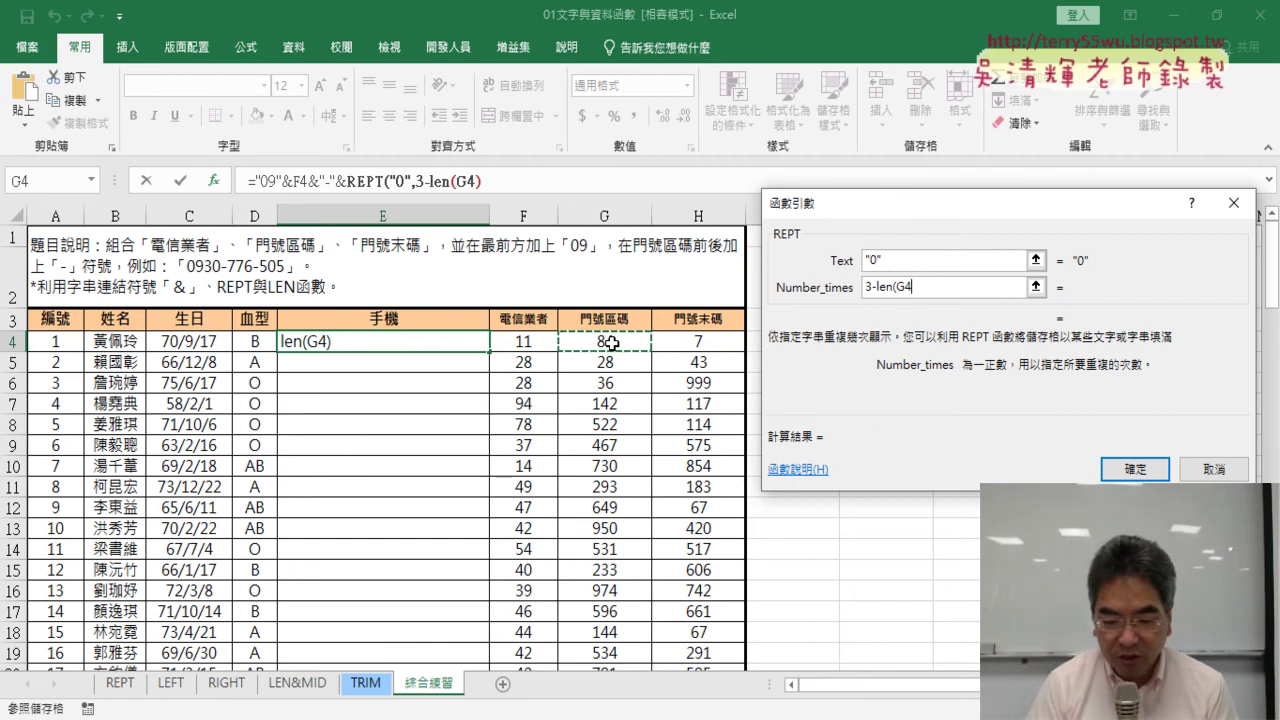
{"action": "type", "text": ")"}
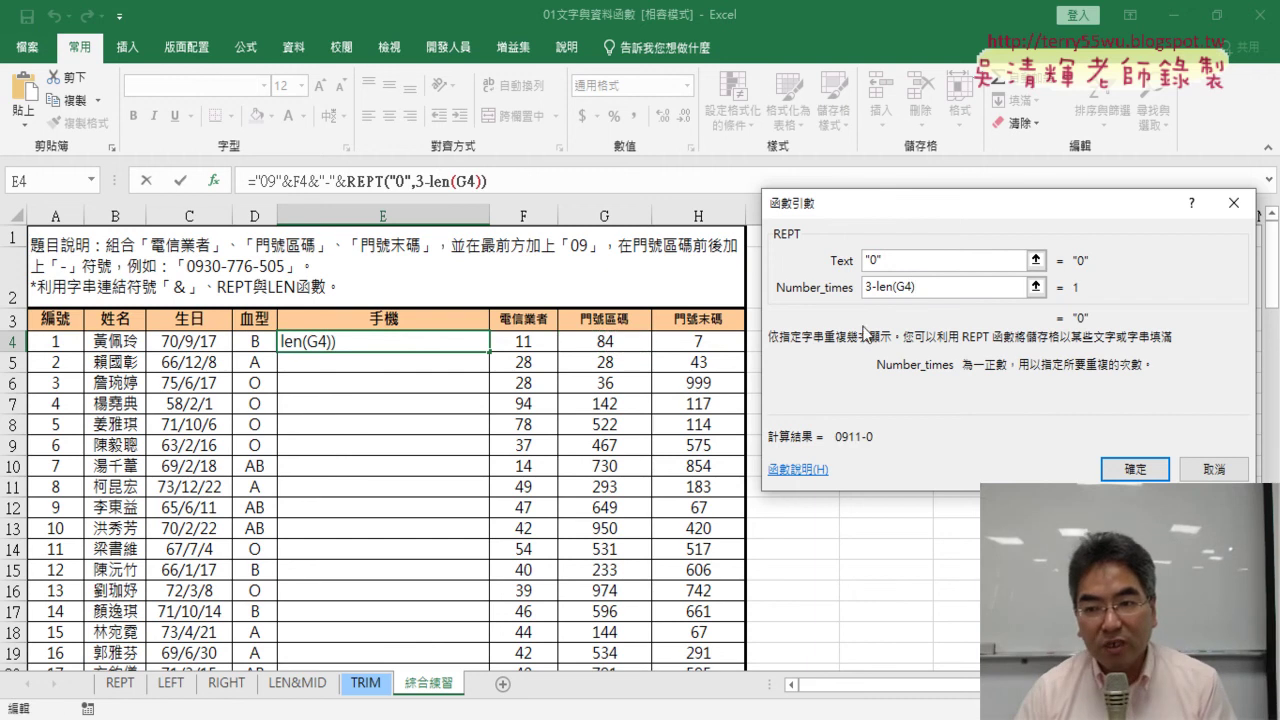
{"action": "left_click_drag", "start_coordinate": [876, 287], "coordinate": [916, 287]}
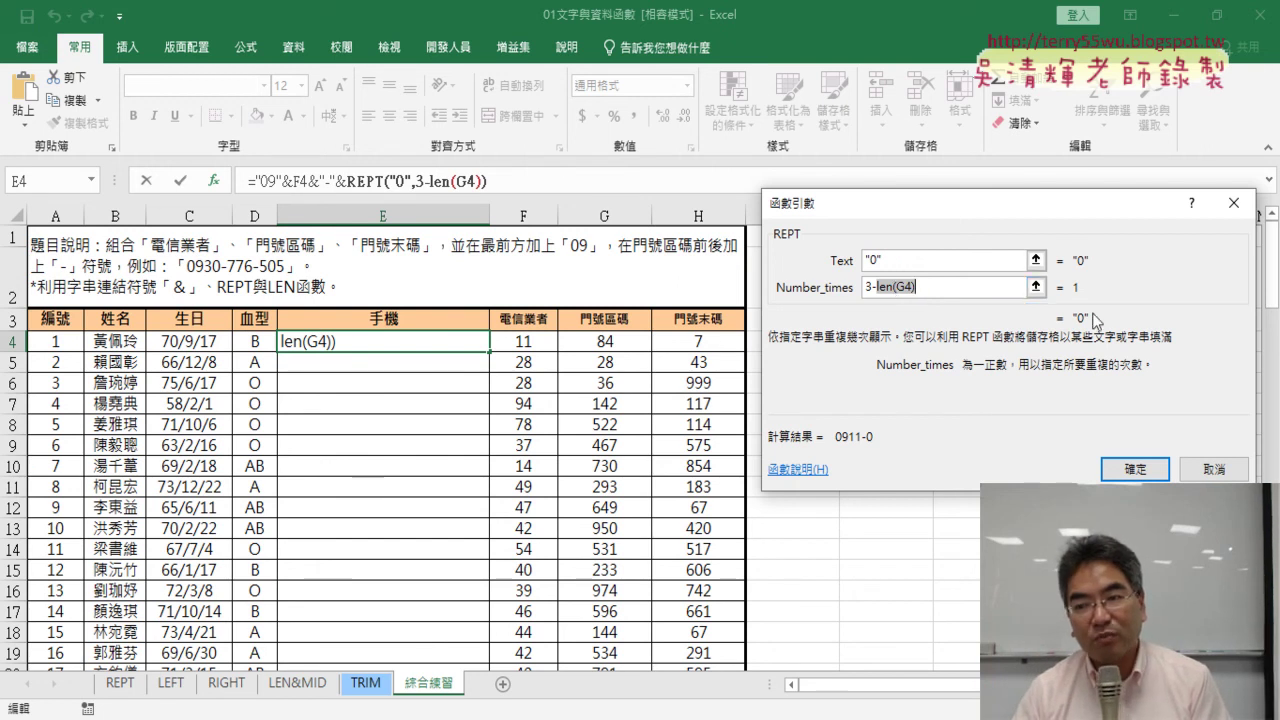
{"action": "left_click", "coordinate": [1138, 474]}
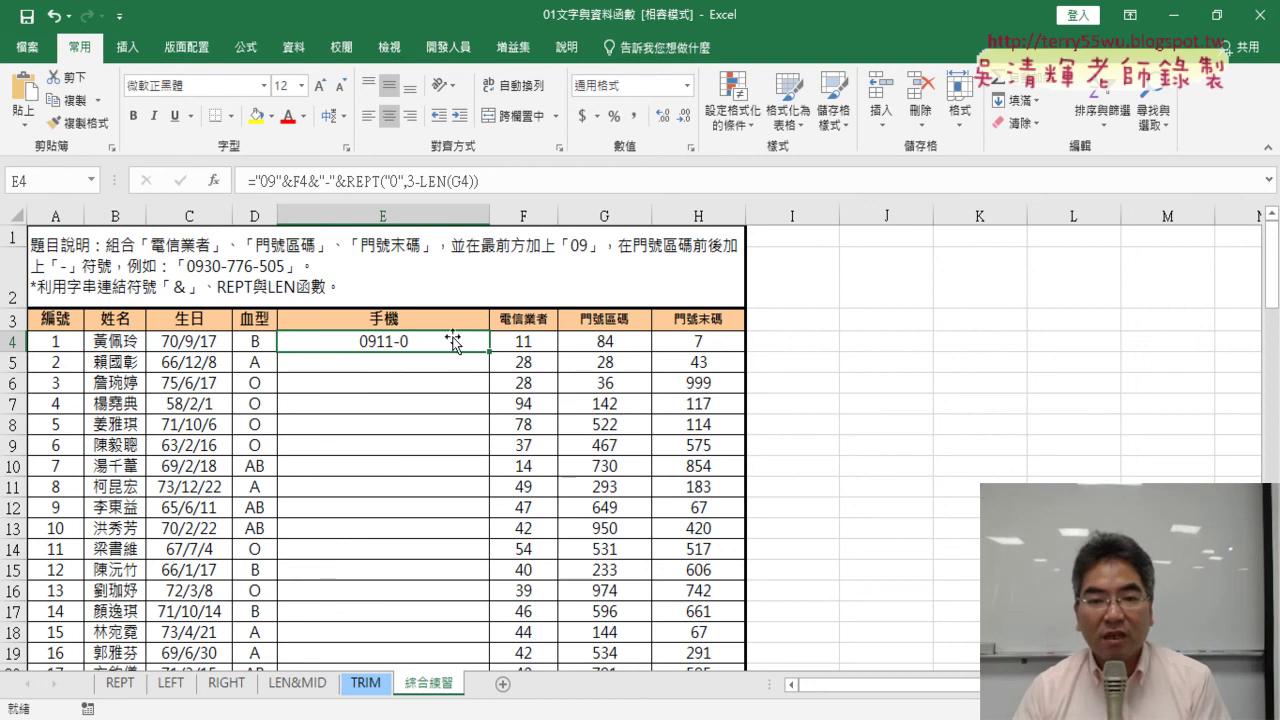
Append &G4 after the REPT padding so E4 displays 0911-084
{"action": "left_click", "coordinate": [527, 182]}
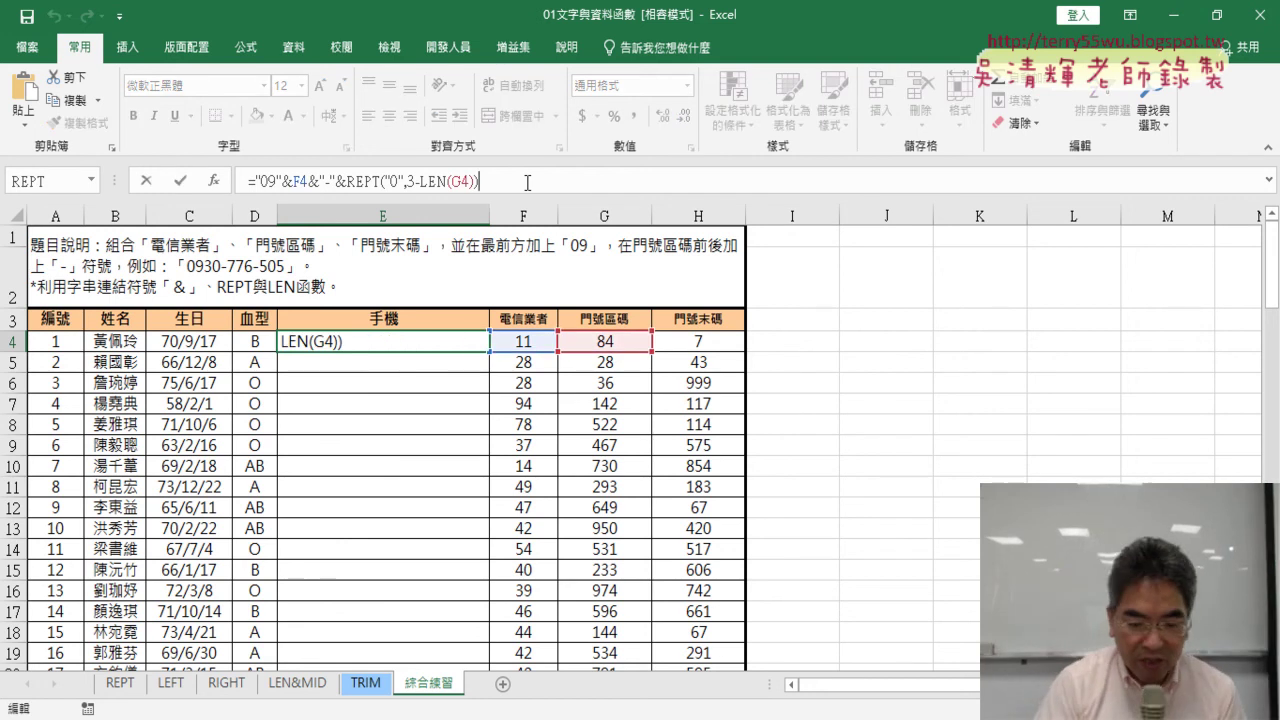
{"action": "type", "text": "&"}
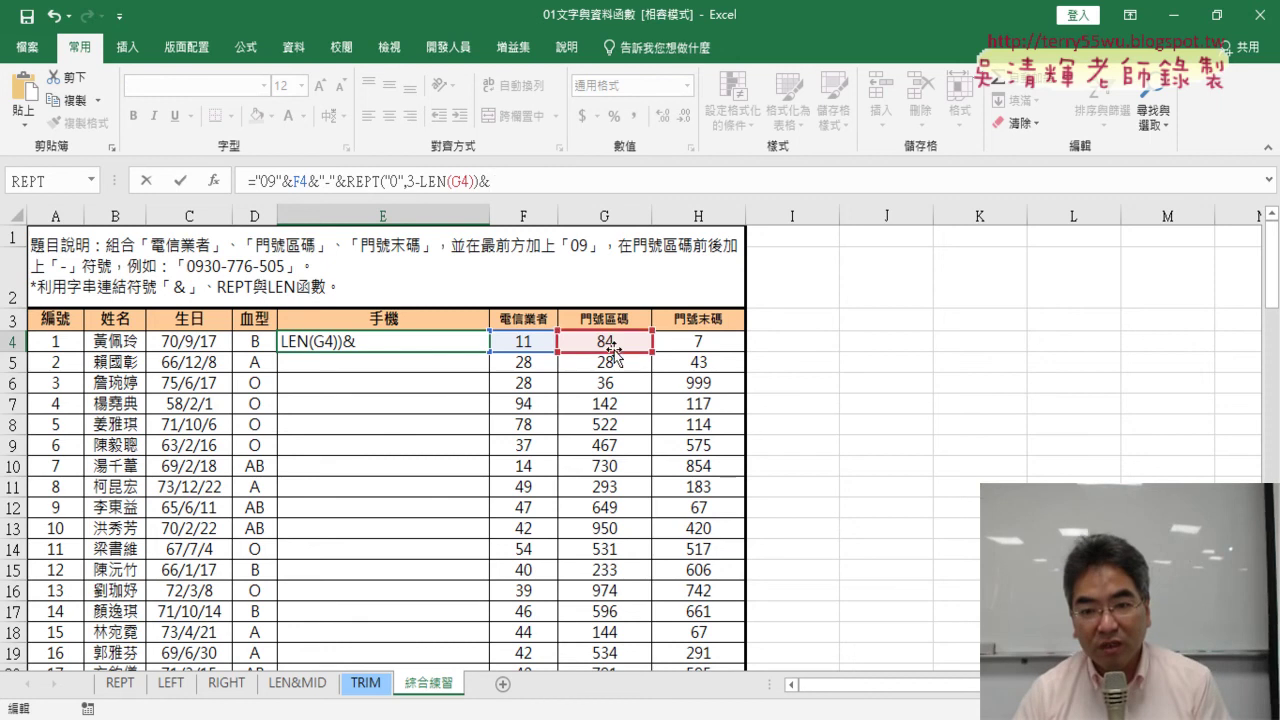
{"action": "left_click", "coordinate": [614, 343]}
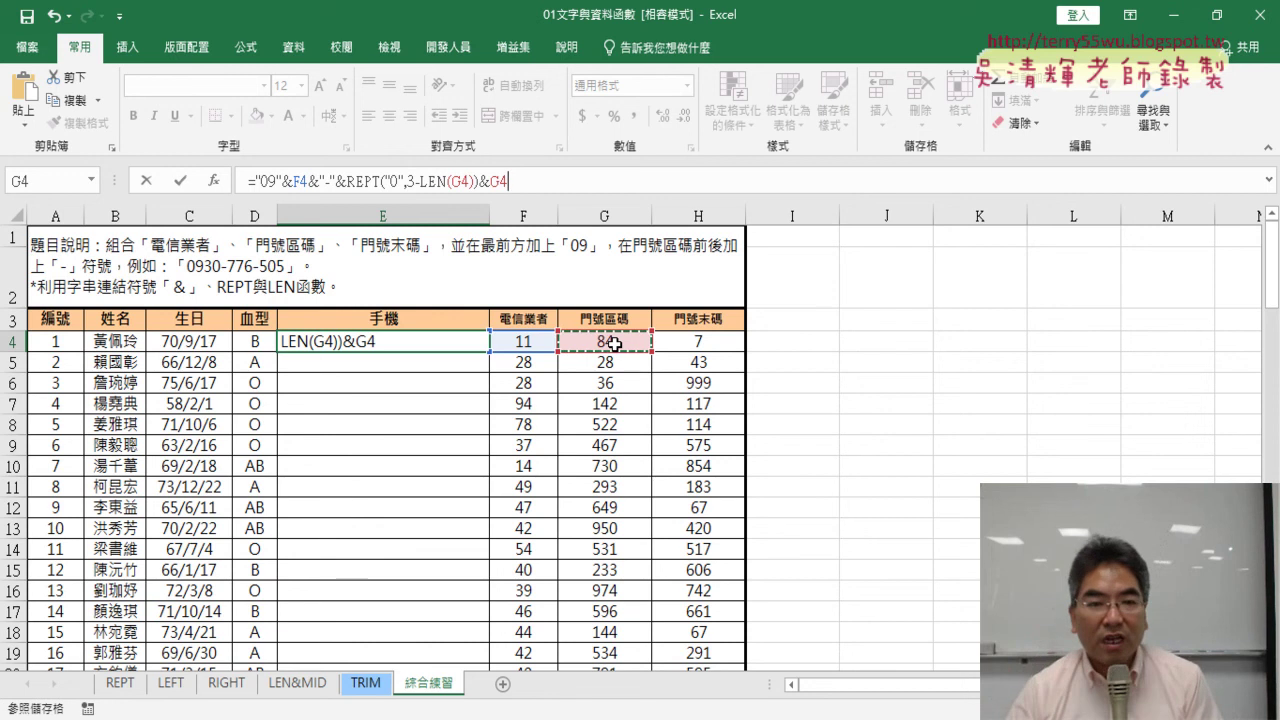
{"action": "left_click", "coordinate": [183, 186]}
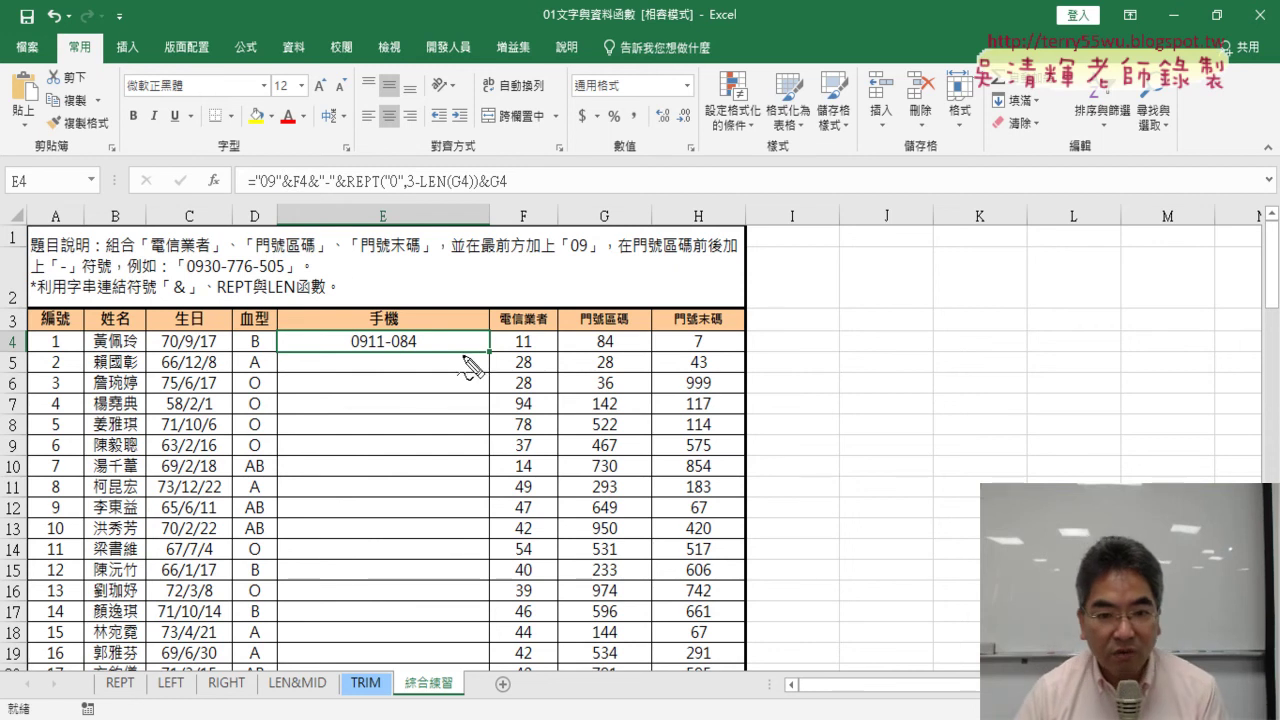
{"action": "left_click_drag", "start_coordinate": [385, 354], "coordinate": [408, 354]}
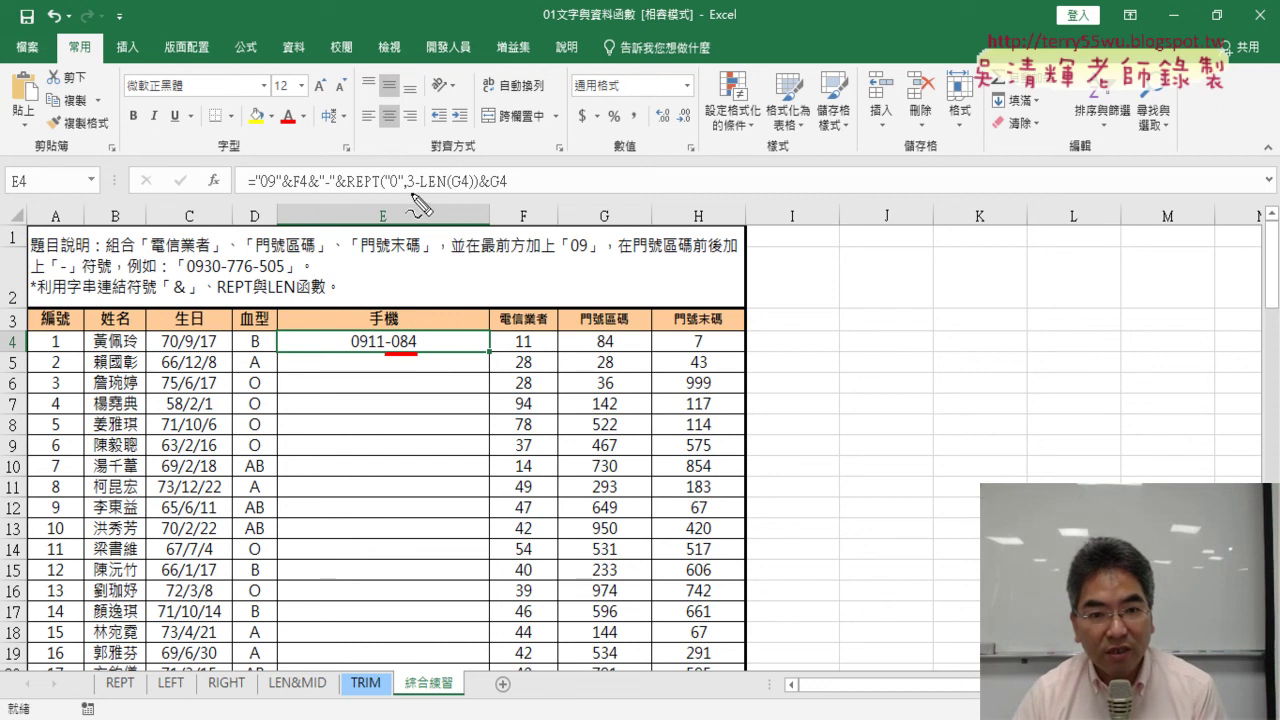
{"action": "left_click_drag", "start_coordinate": [308, 189], "coordinate": [488, 189]}
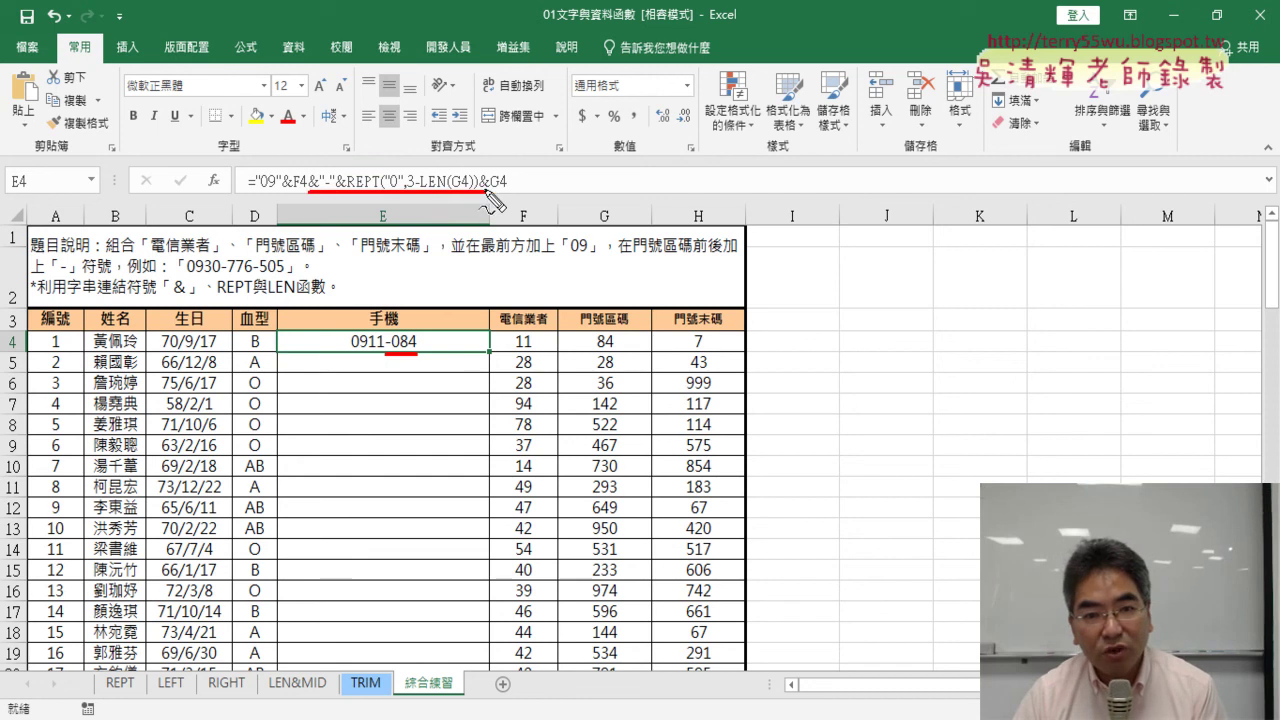
{"action": "left_click_drag", "start_coordinate": [488, 190], "coordinate": [507, 187]}
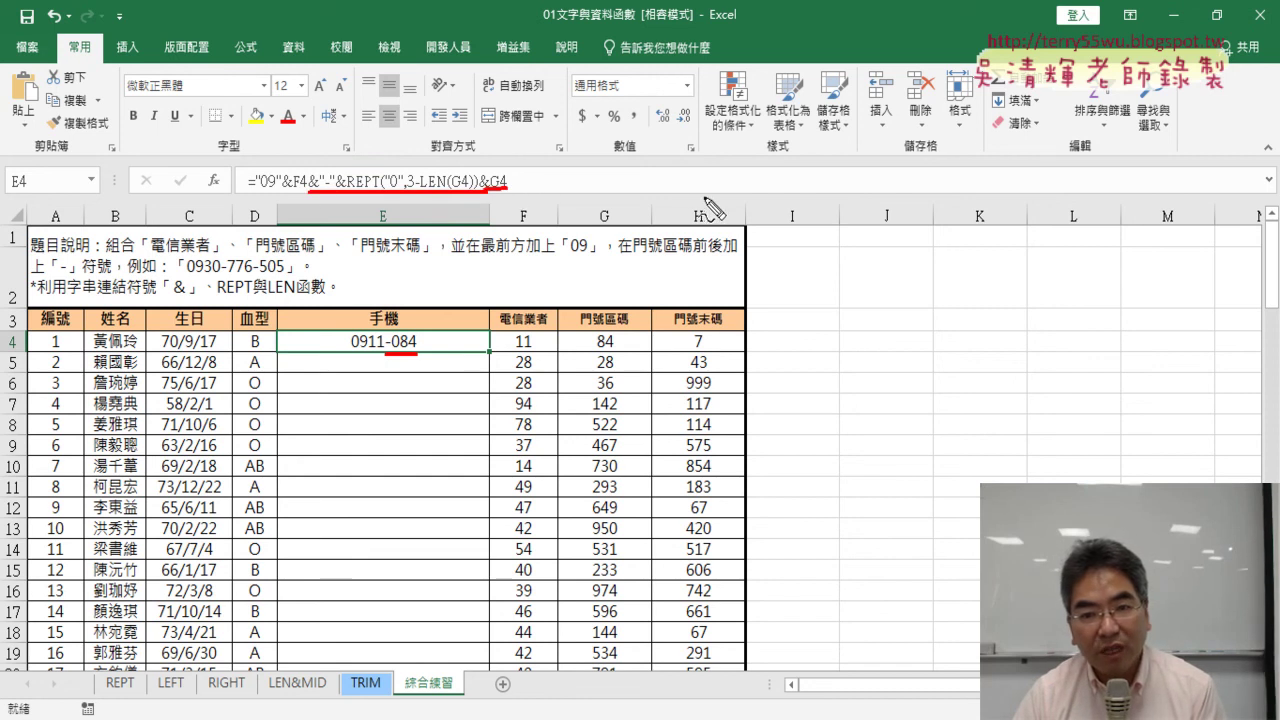
{"action": "left_click_drag", "start_coordinate": [700, 196], "coordinate": [510, 190]}
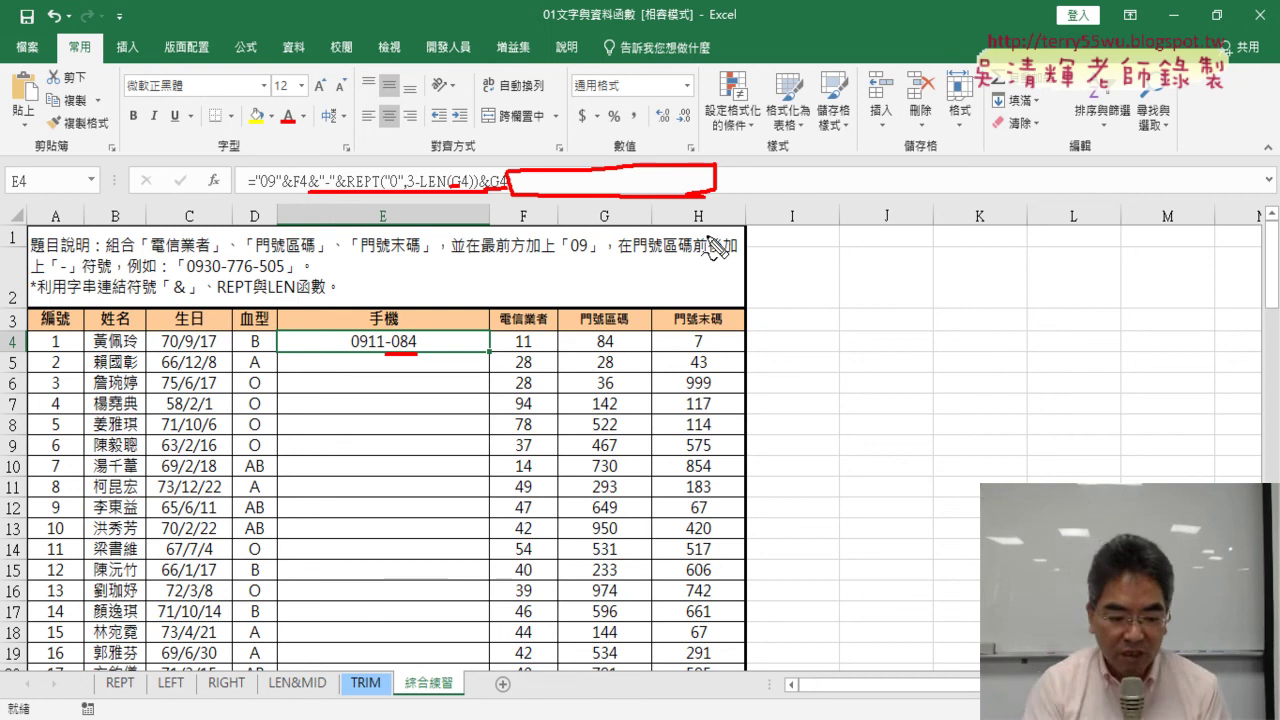
{"action": "key", "text": "Escape"}
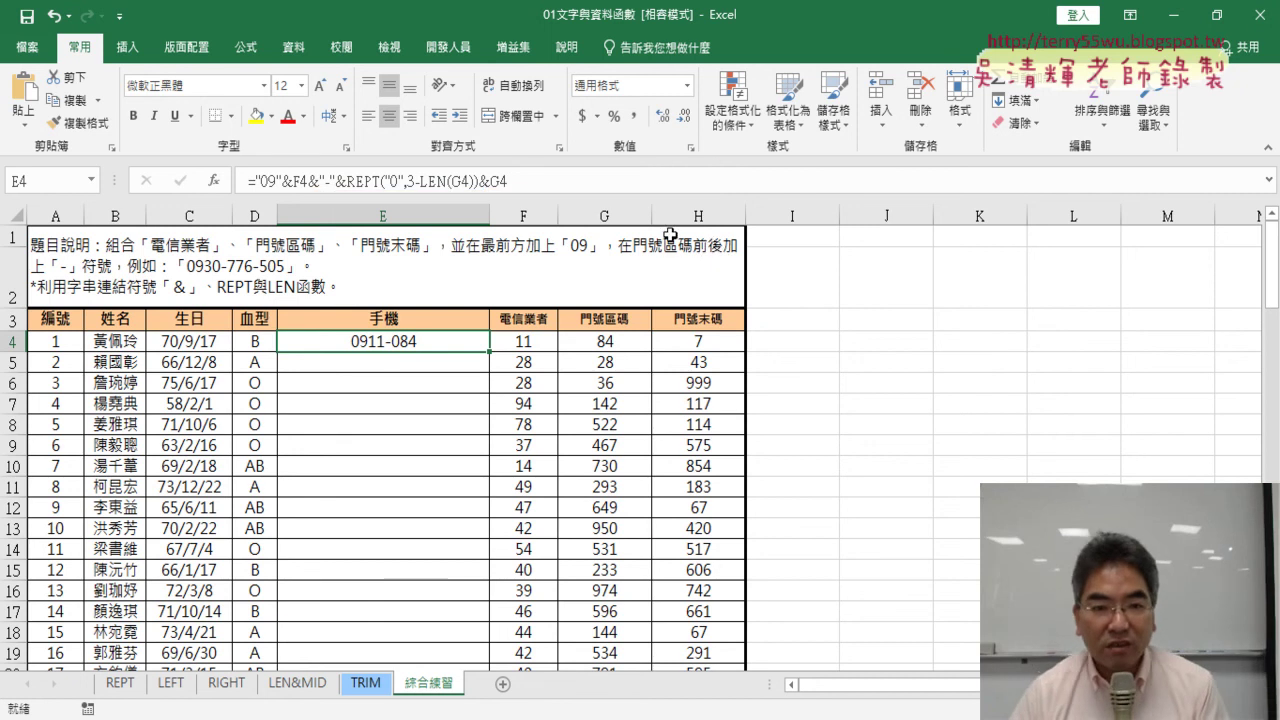
{"action": "left_click", "coordinate": [311, 183]}
{"action": "left_click_drag", "start_coordinate": [309, 183], "coordinate": [510, 183]}
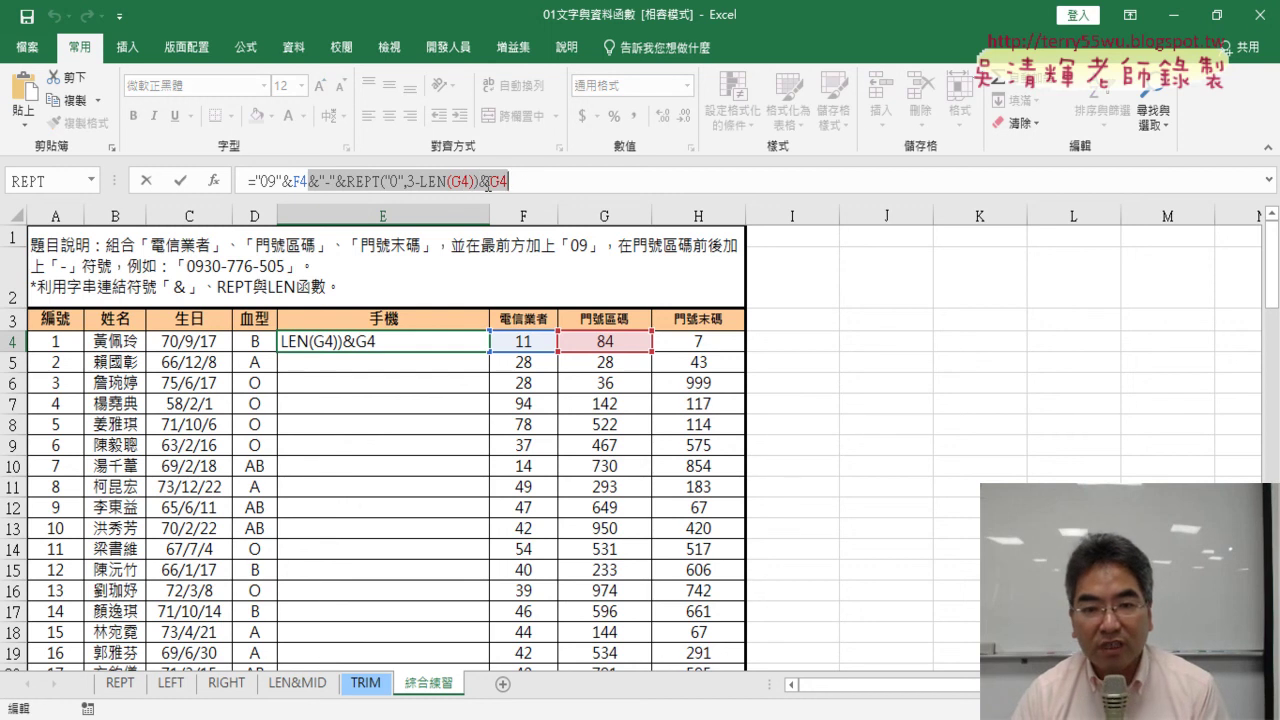
{"action": "left_click_drag", "start_coordinate": [488, 185], "coordinate": [334, 181]}
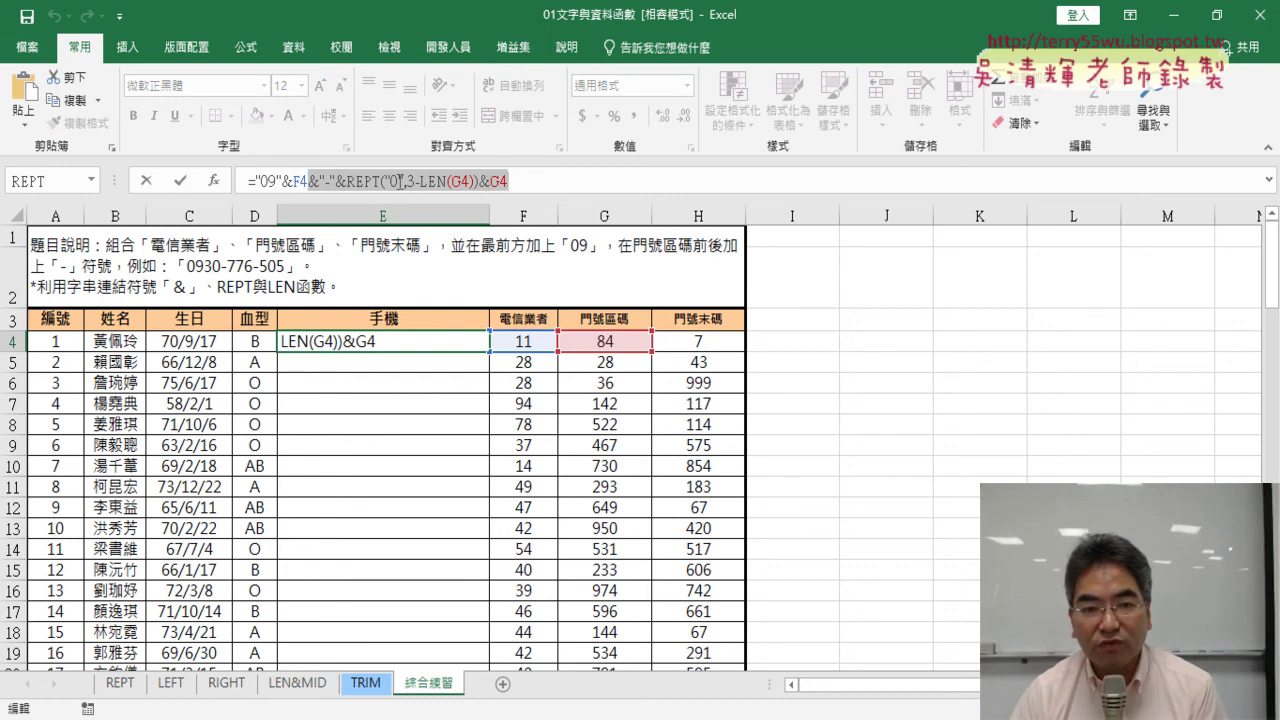
{"action": "right_click", "coordinate": [401, 181]}
{"action": "left_click", "coordinate": [436, 218]}
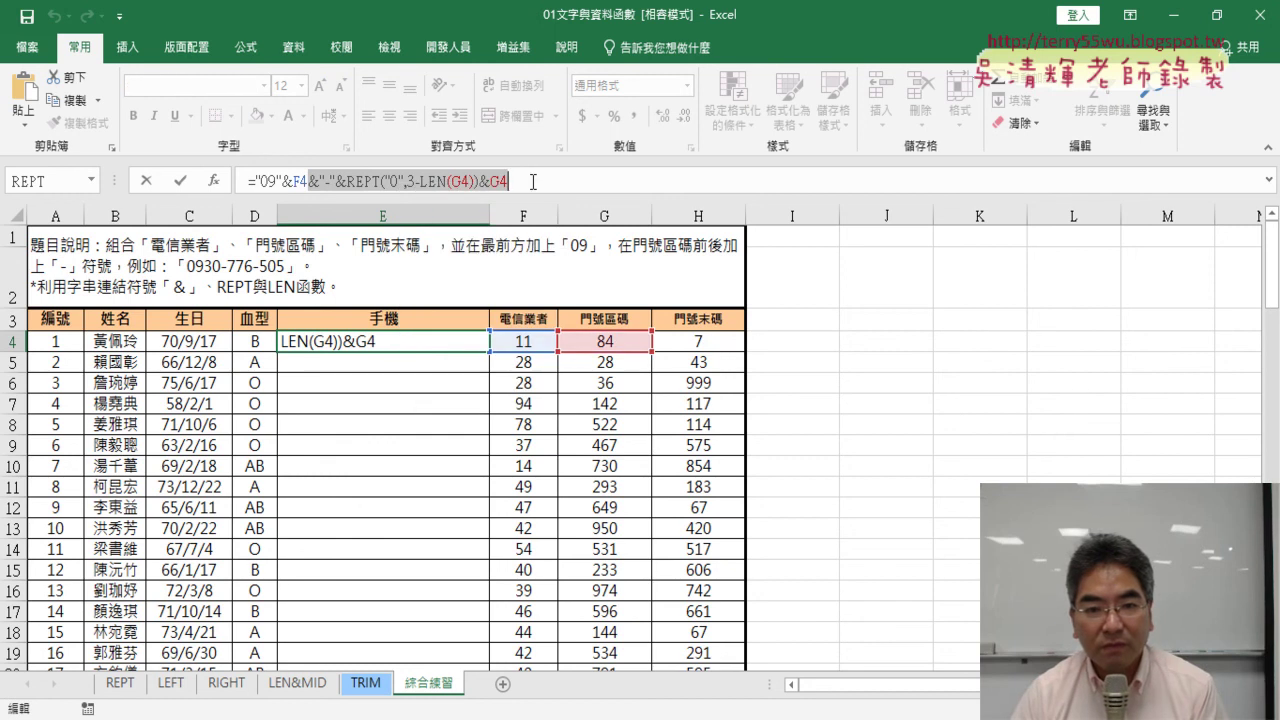
{"action": "right_click", "coordinate": [535, 182]}
{"action": "left_click", "coordinate": [573, 267]}
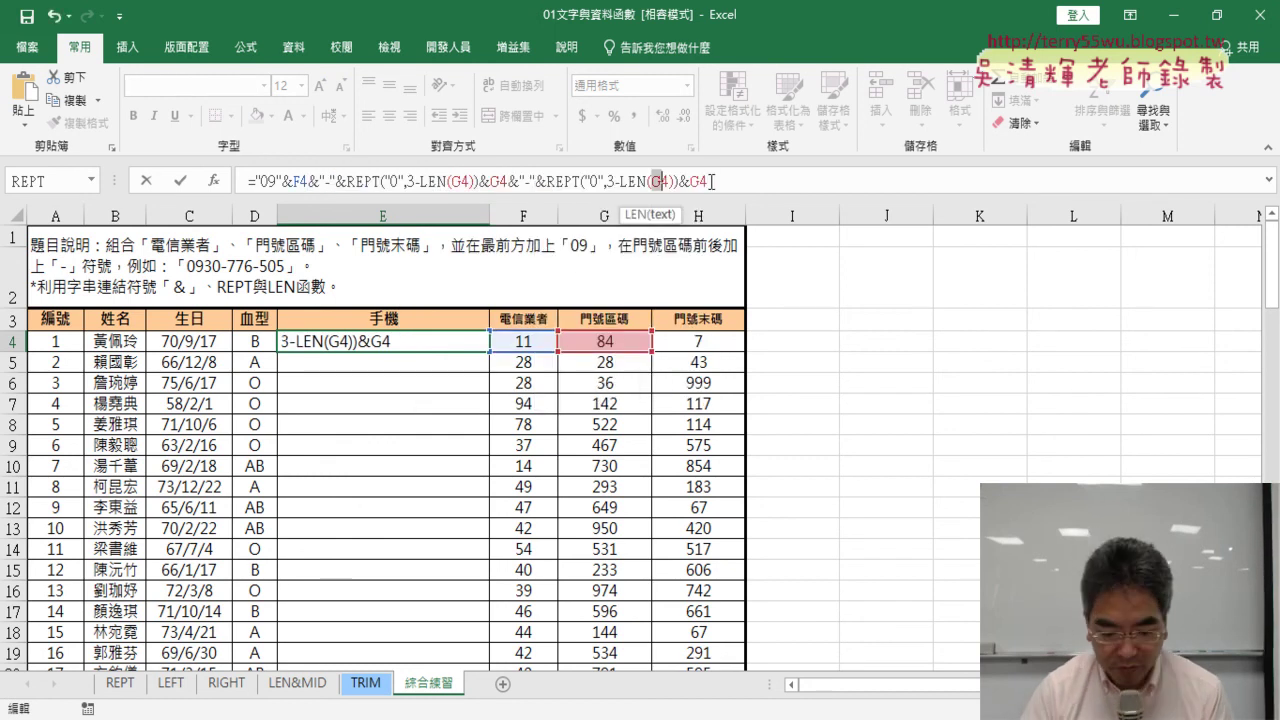
{"action": "type", "text": "H"}
{"action": "left_click_drag", "start_coordinate": [700, 181], "coordinate": [690, 181]}
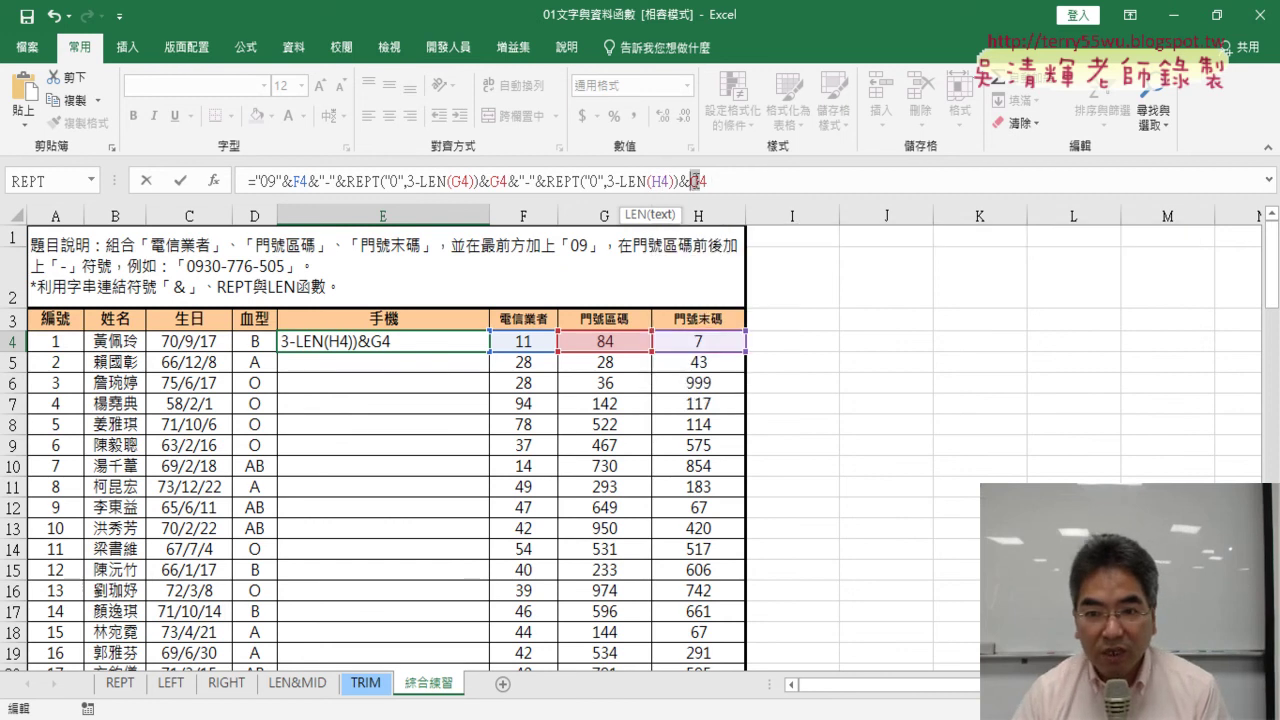
{"action": "type", "text": "H"}
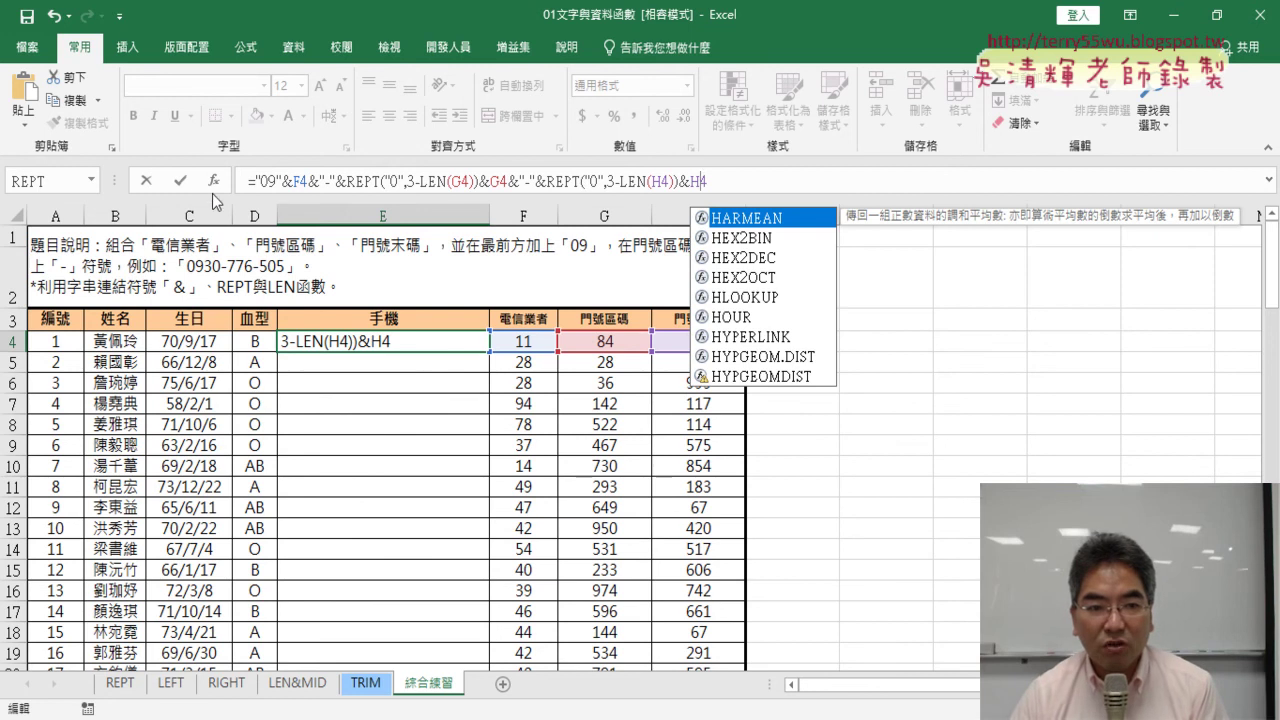
{"action": "left_click", "coordinate": [180, 181]}
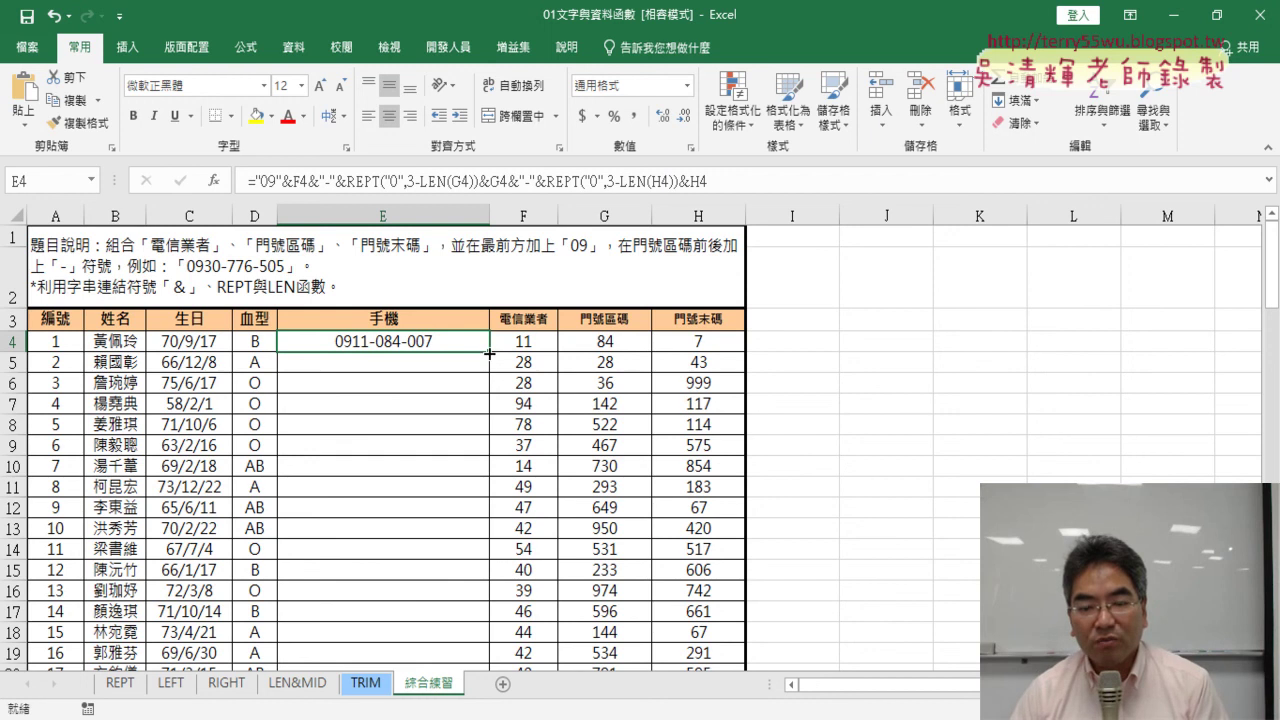
{"action": "left_click_drag", "start_coordinate": [489, 353], "coordinate": [491, 354]}
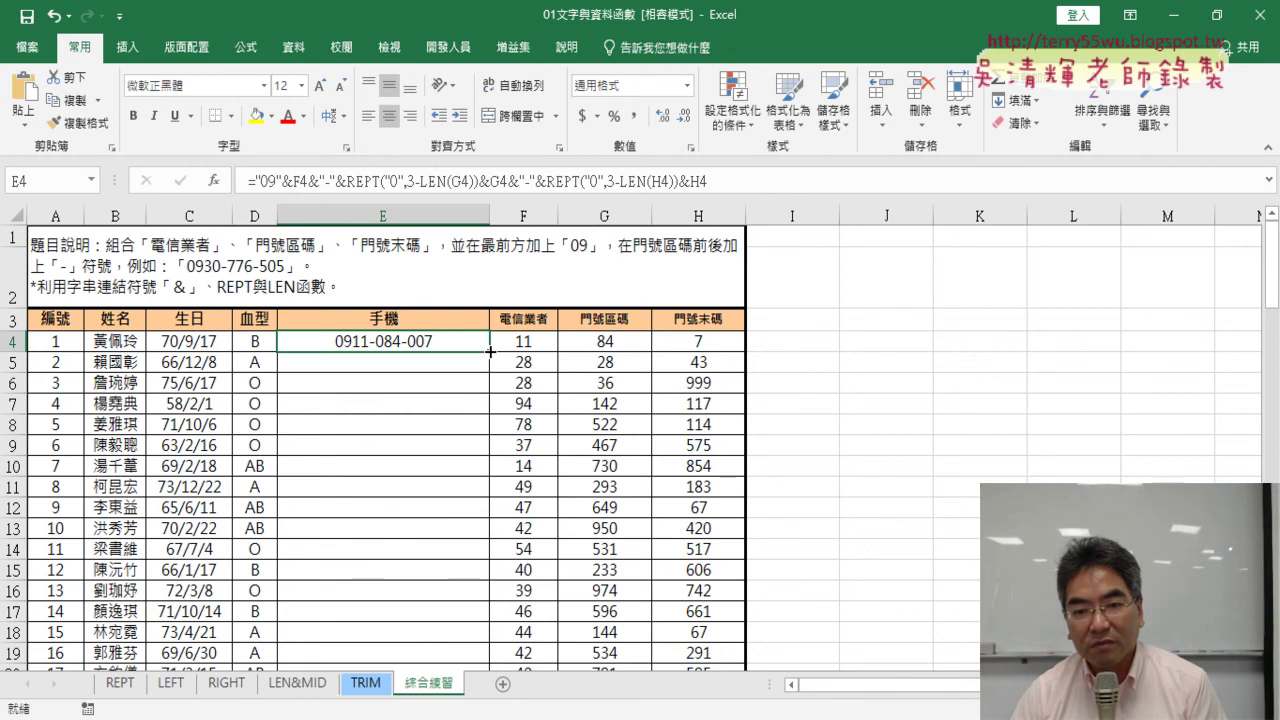
{"action": "double_click", "coordinate": [490, 352]}
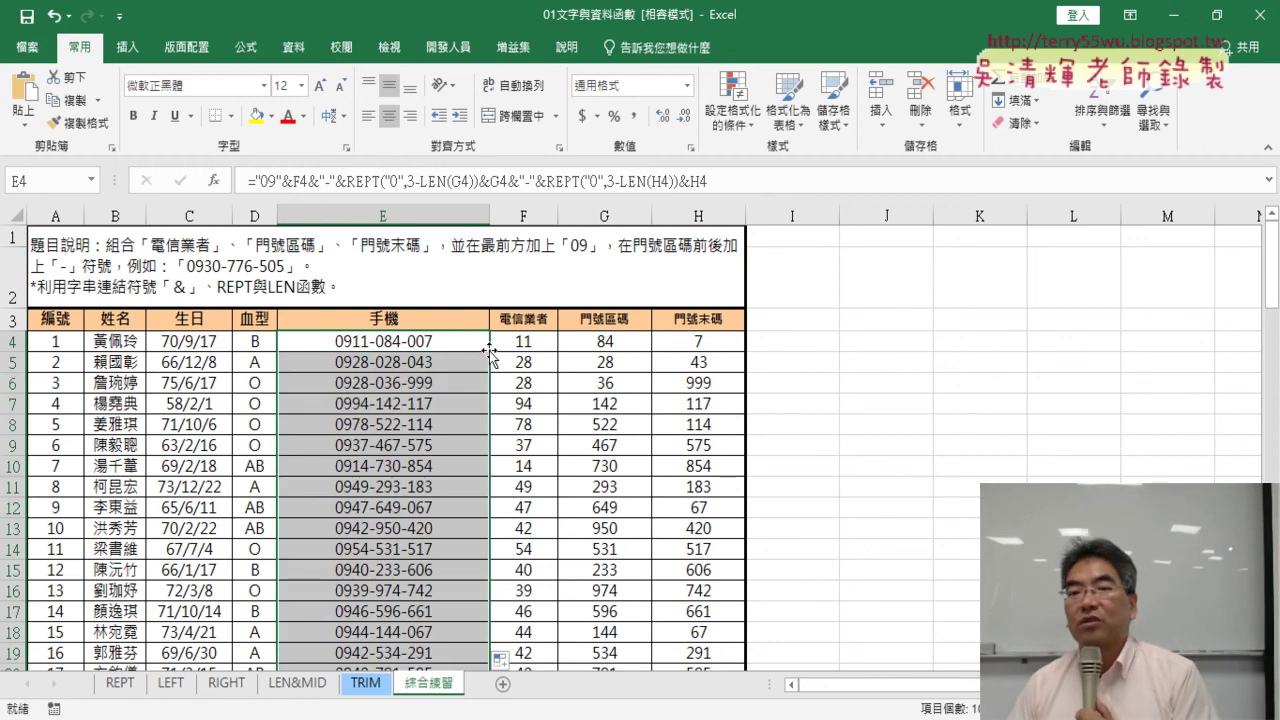
{"action": "scroll", "coordinate": [459, 406], "scroll_direction": "down", "scroll_amount": 2}
{"action": "scroll", "coordinate": [459, 406], "scroll_direction": "down", "scroll_amount": 4}
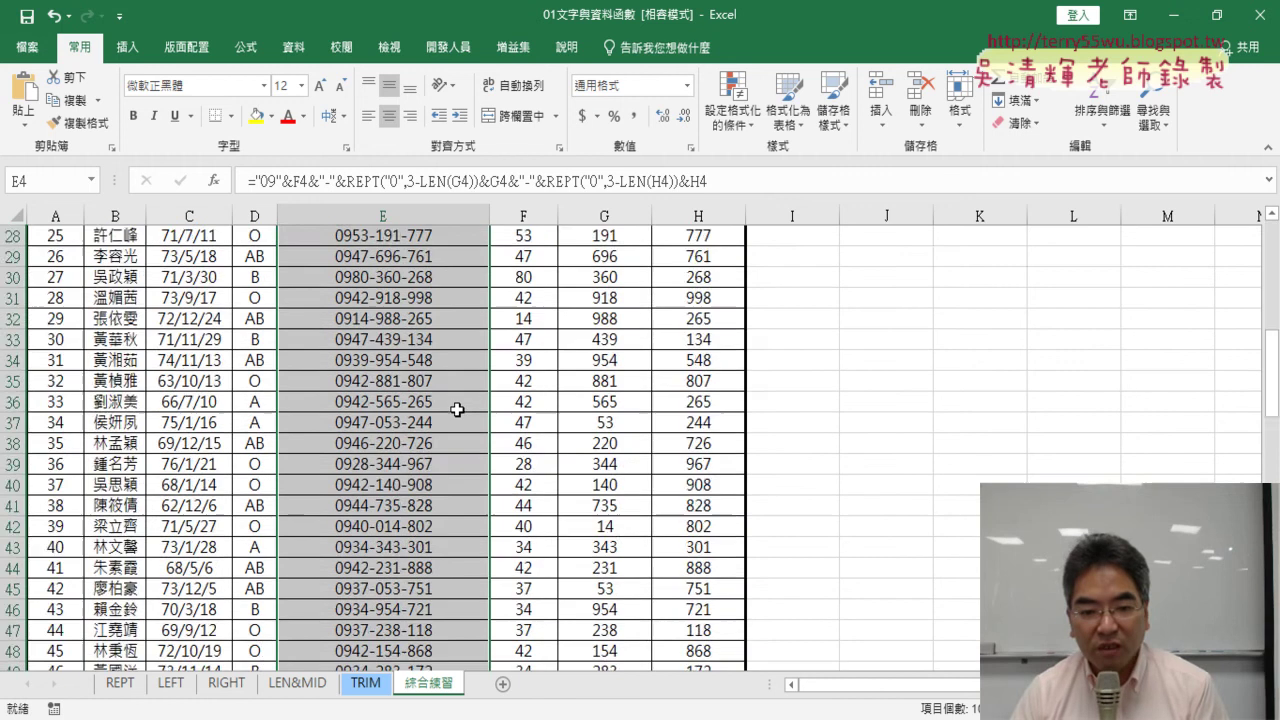
{"action": "scroll", "coordinate": [459, 406], "scroll_direction": "down", "scroll_amount": 6}
{"action": "scroll", "coordinate": [457, 410], "scroll_direction": "down", "scroll_amount": 7}
{"action": "scroll", "coordinate": [457, 410], "scroll_direction": "down", "scroll_amount": 6}
{"action": "scroll", "coordinate": [457, 410], "scroll_direction": "down", "scroll_amount": 5}
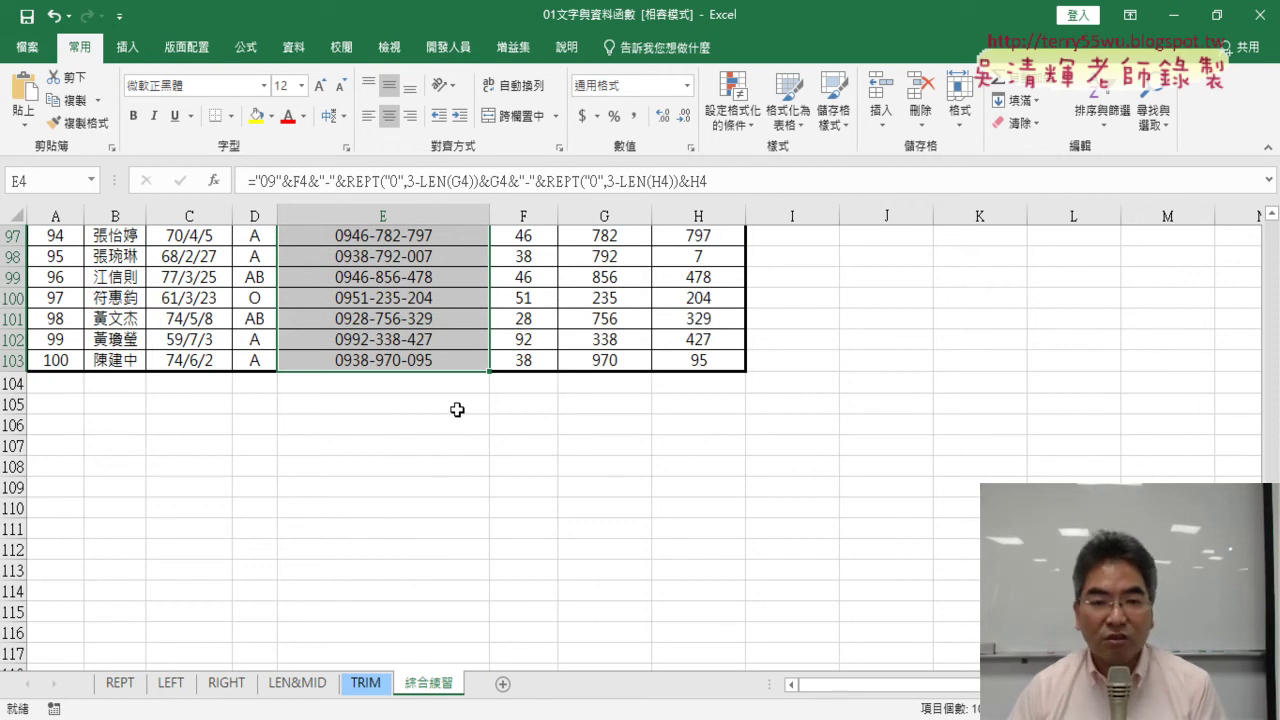
{"action": "scroll", "coordinate": [457, 410], "scroll_direction": "up", "scroll_amount": 4}
{"action": "scroll", "coordinate": [457, 410], "scroll_direction": "up", "scroll_amount": 5}
{"action": "scroll", "coordinate": [457, 410], "scroll_direction": "up", "scroll_amount": 14}
{"action": "scroll", "coordinate": [457, 410], "scroll_direction": "up", "scroll_amount": 5}
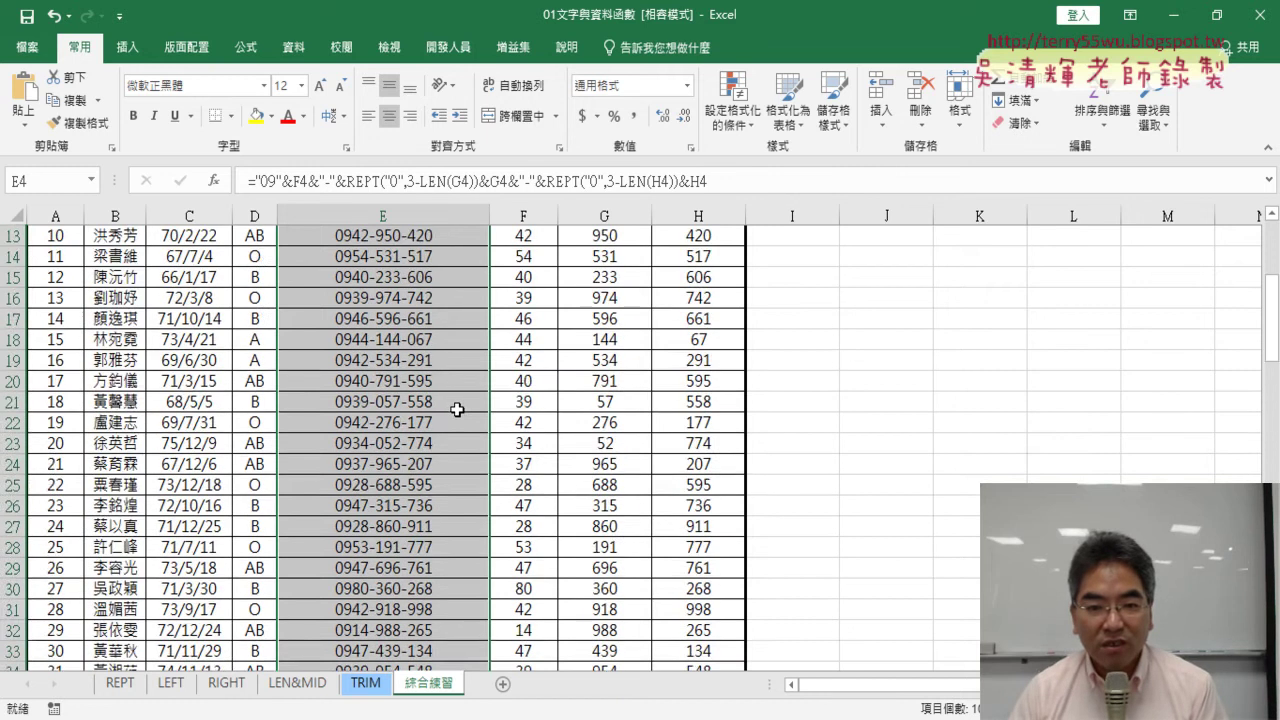
{"action": "scroll", "coordinate": [457, 410], "scroll_direction": "up", "scroll_amount": 4}
{"action": "key", "text": "ctrl+z"}
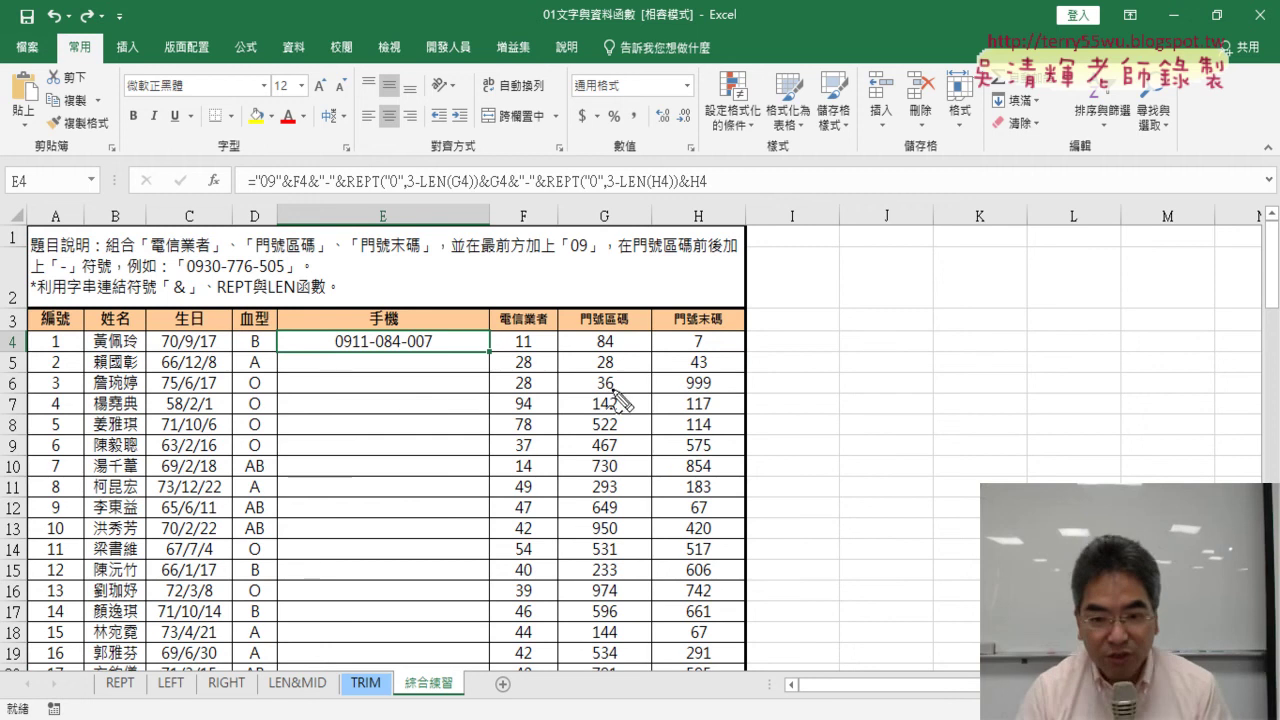
Fill E4's phone formula down column E, then switch to the Google Drive course folder in Chrome
{"action": "left_click_drag", "start_coordinate": [492, 338], "coordinate": [530, 465]}
{"action": "left_click_drag", "start_coordinate": [490, 383], "coordinate": [510, 380]}
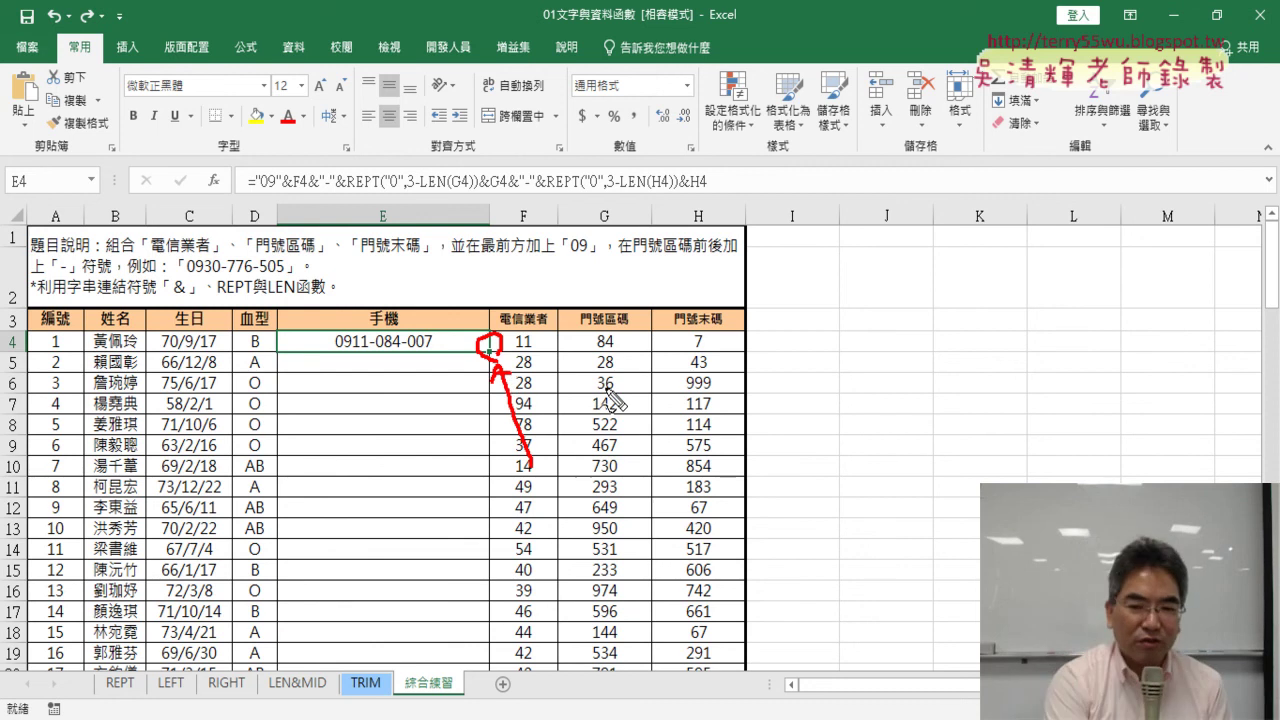
{"action": "key", "text": "Escape"}
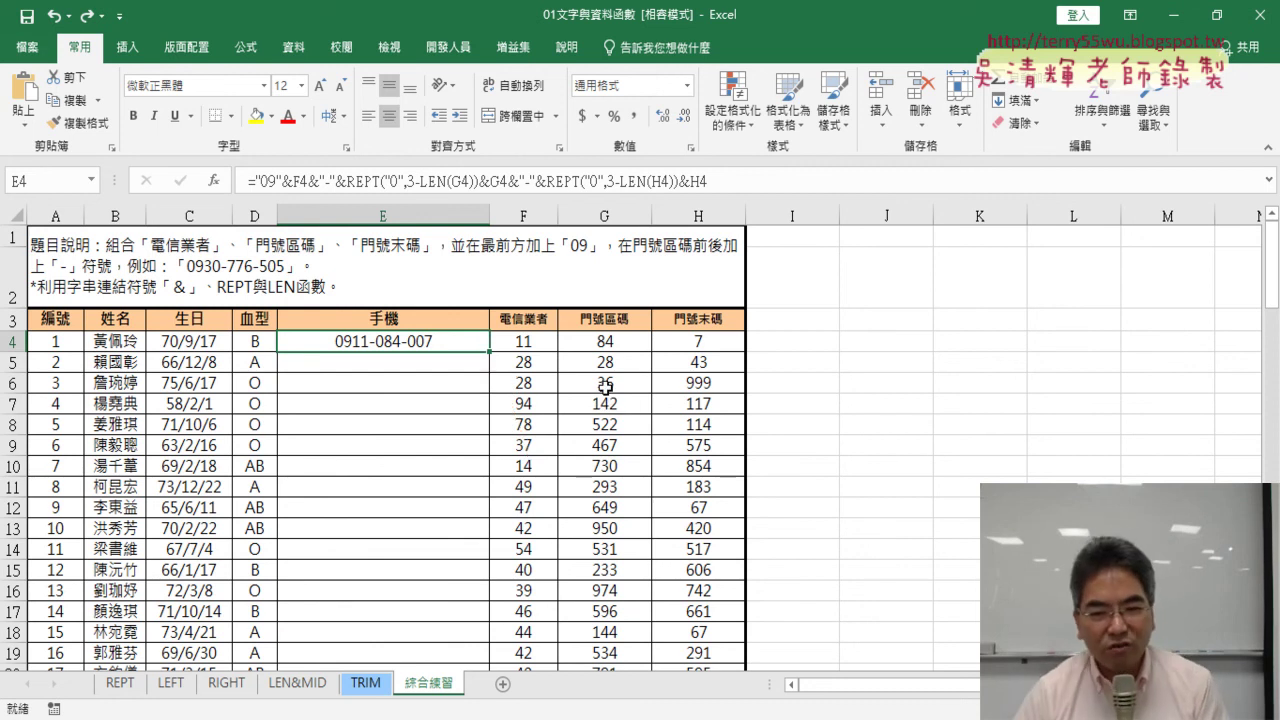
{"action": "double_click", "coordinate": [492, 350]}
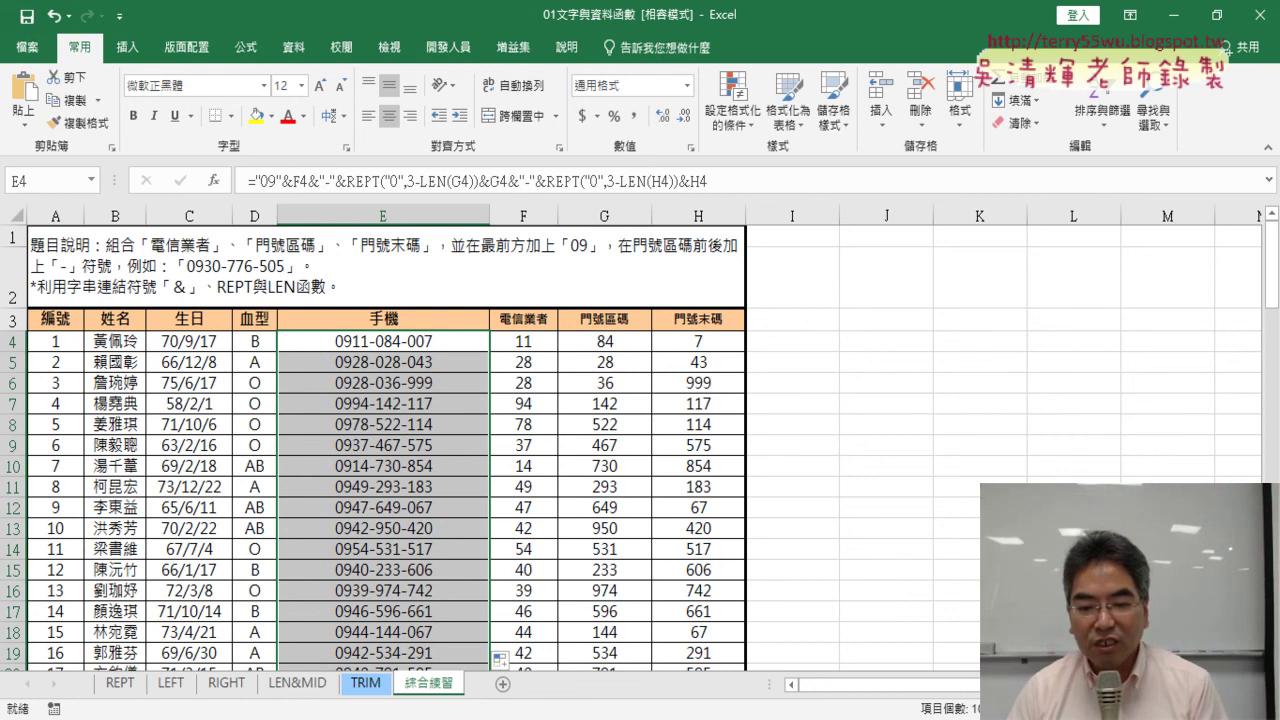
{"action": "key", "text": "alt+Tab"}
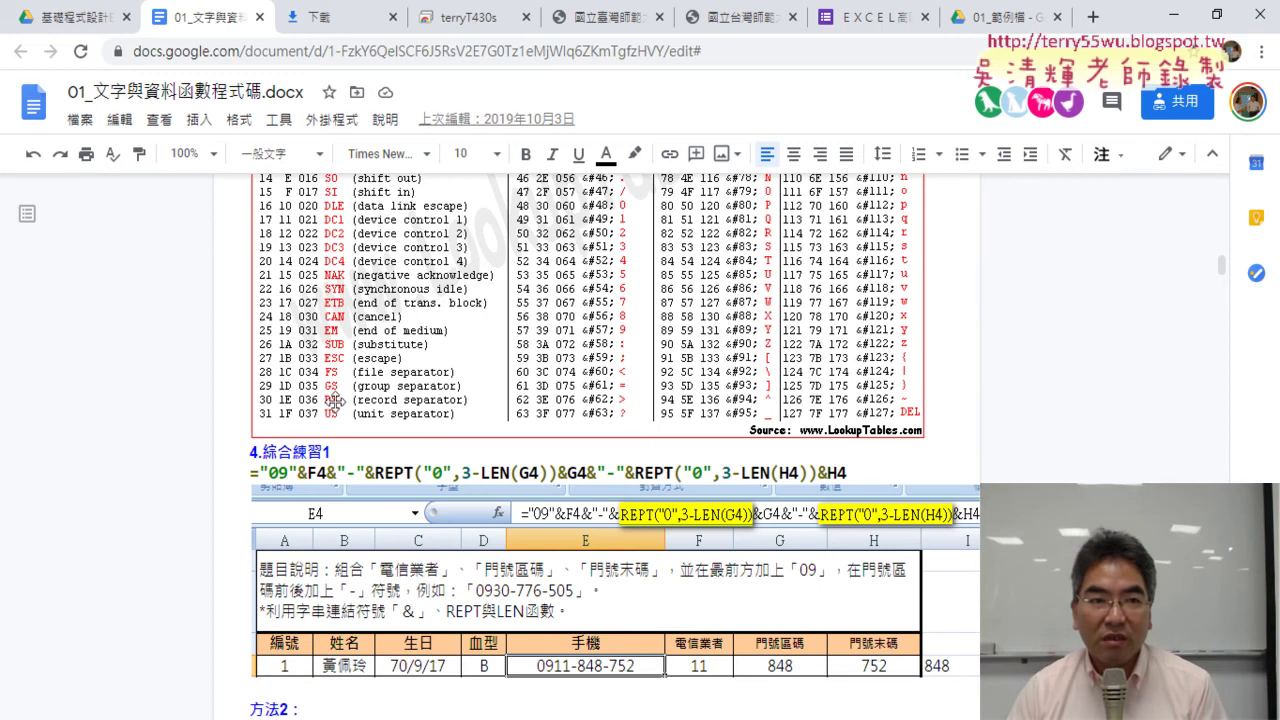
{"action": "left_click", "coordinate": [77, 20]}
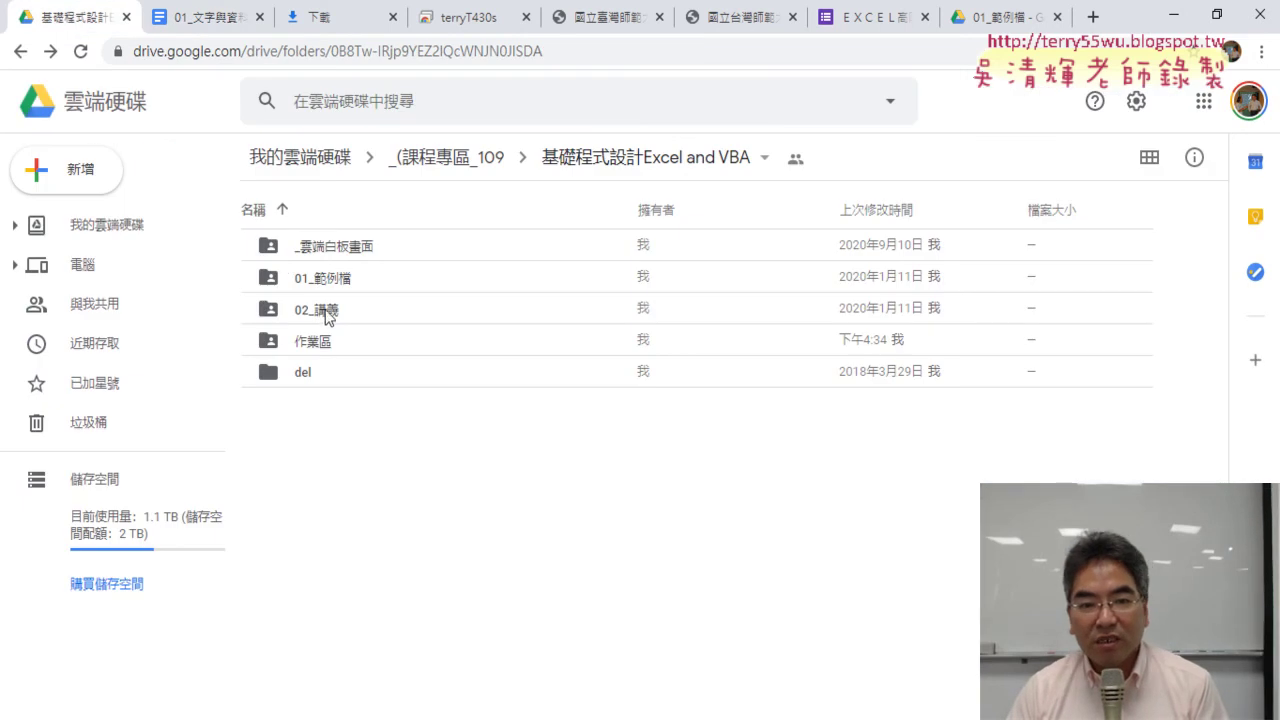
{"action": "left_click", "coordinate": [333, 347]}
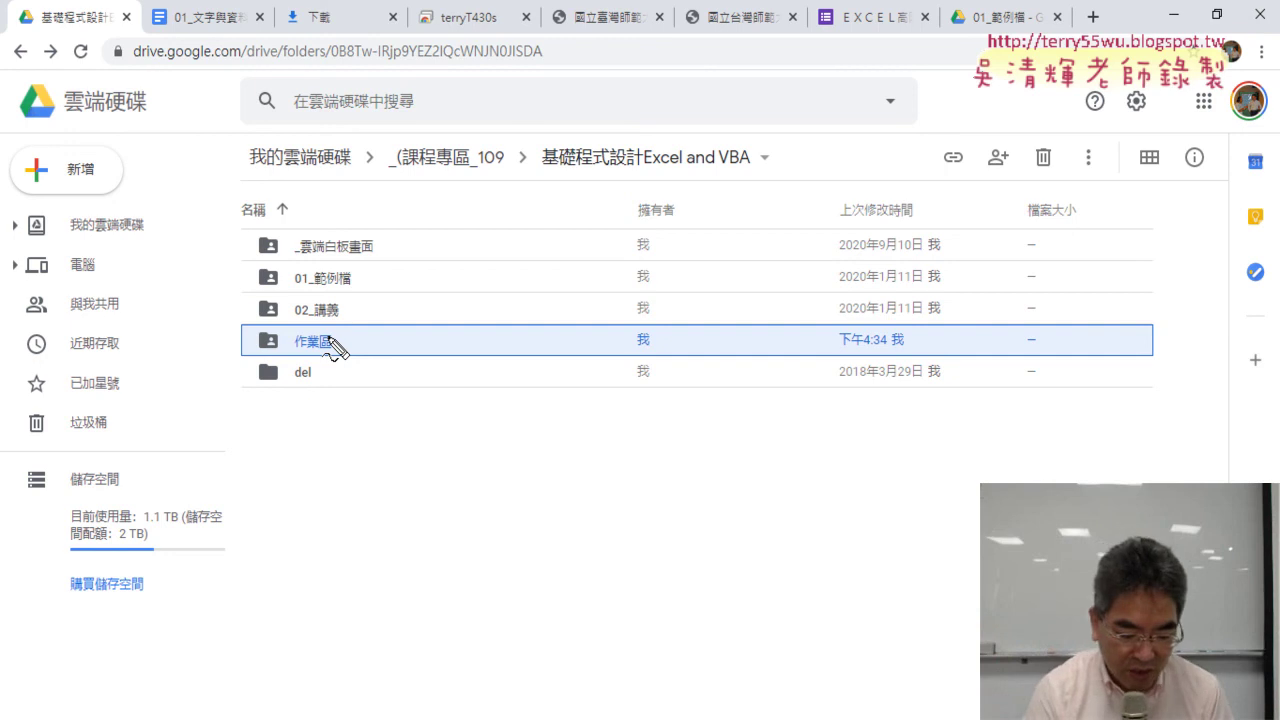
{"action": "left_click", "coordinate": [1150, 158]}
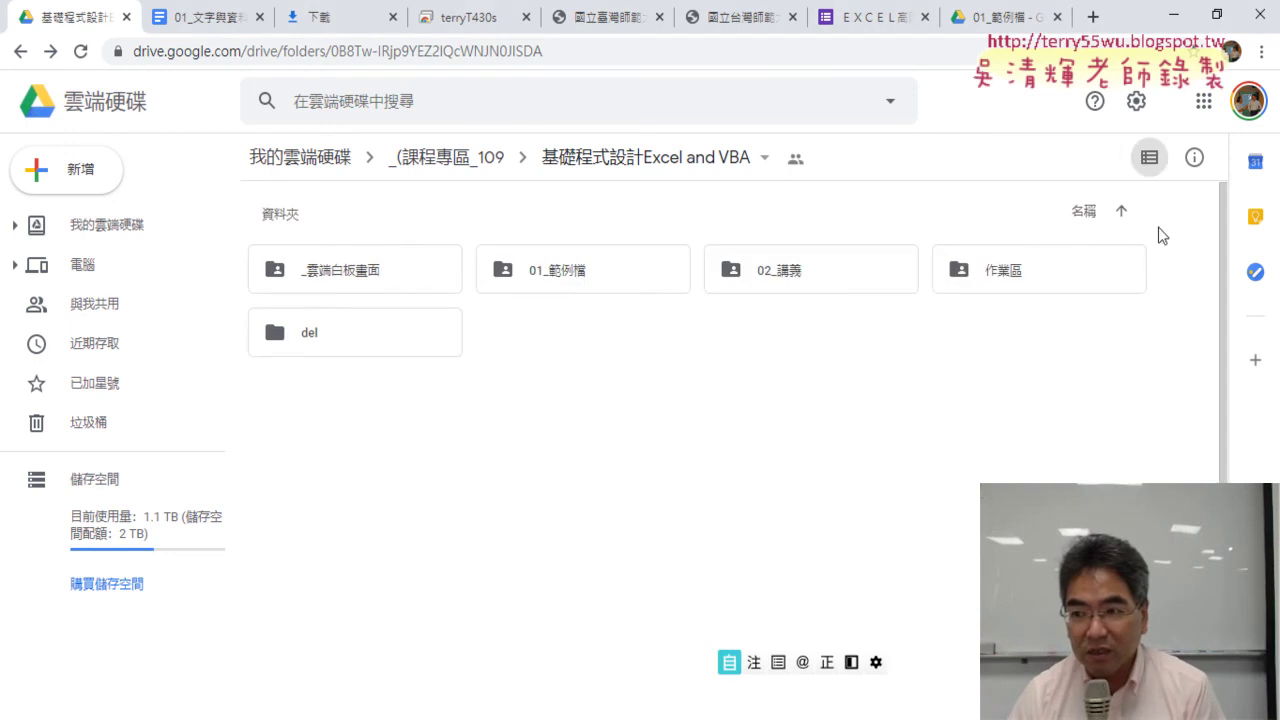
{"action": "left_click", "coordinate": [1151, 160]}
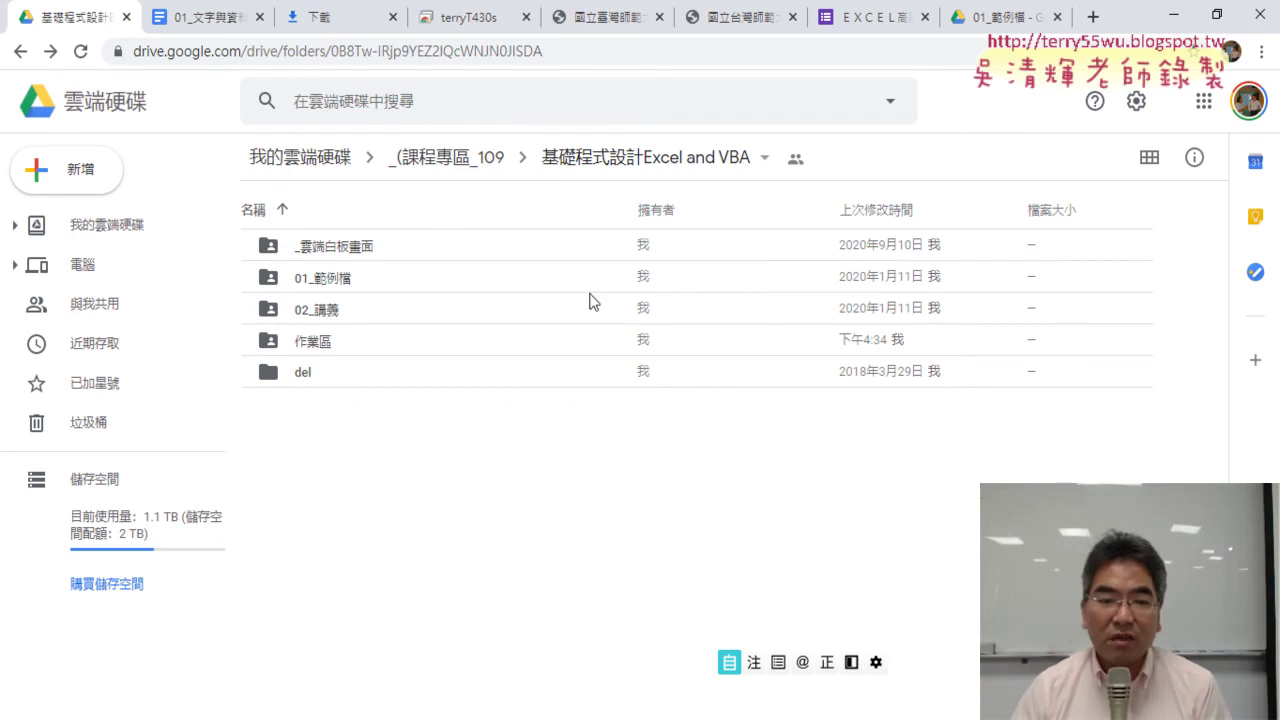
{"action": "double_click", "coordinate": [330, 352]}
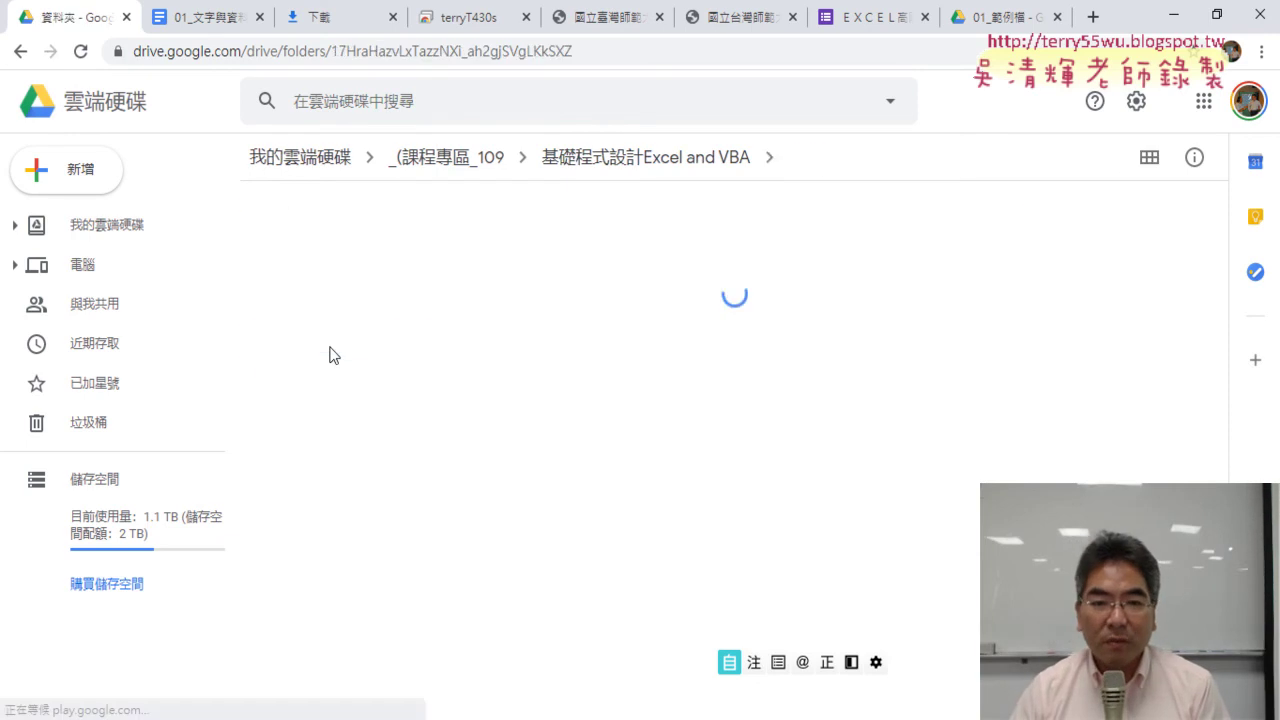
{"action": "double_click", "coordinate": [344, 256]}
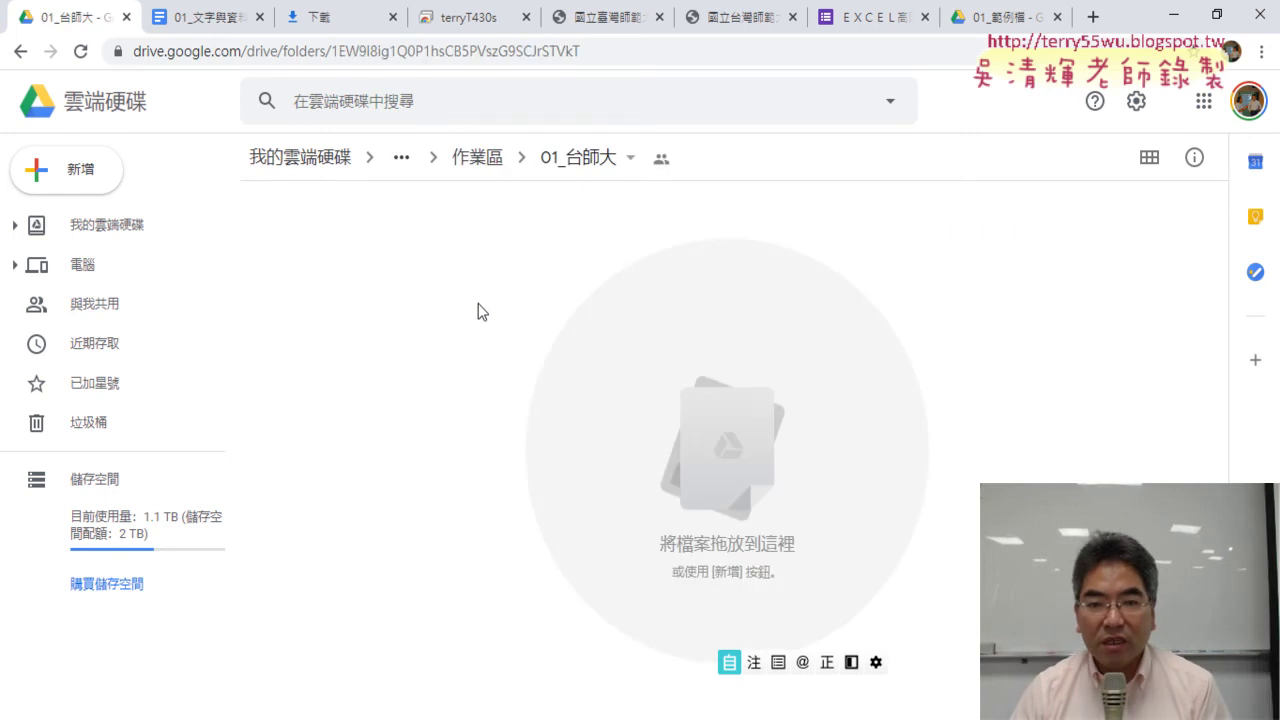
{"action": "left_click", "coordinate": [21, 54]}
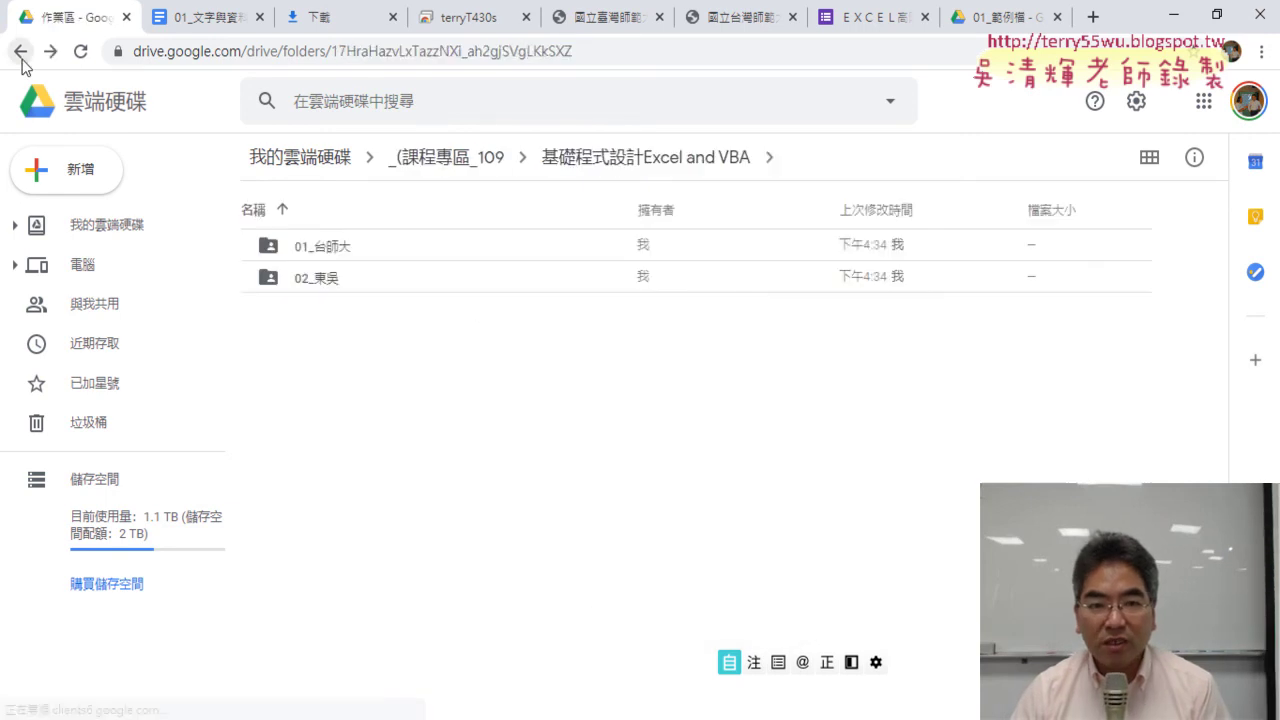
{"action": "left_click", "coordinate": [21, 54]}
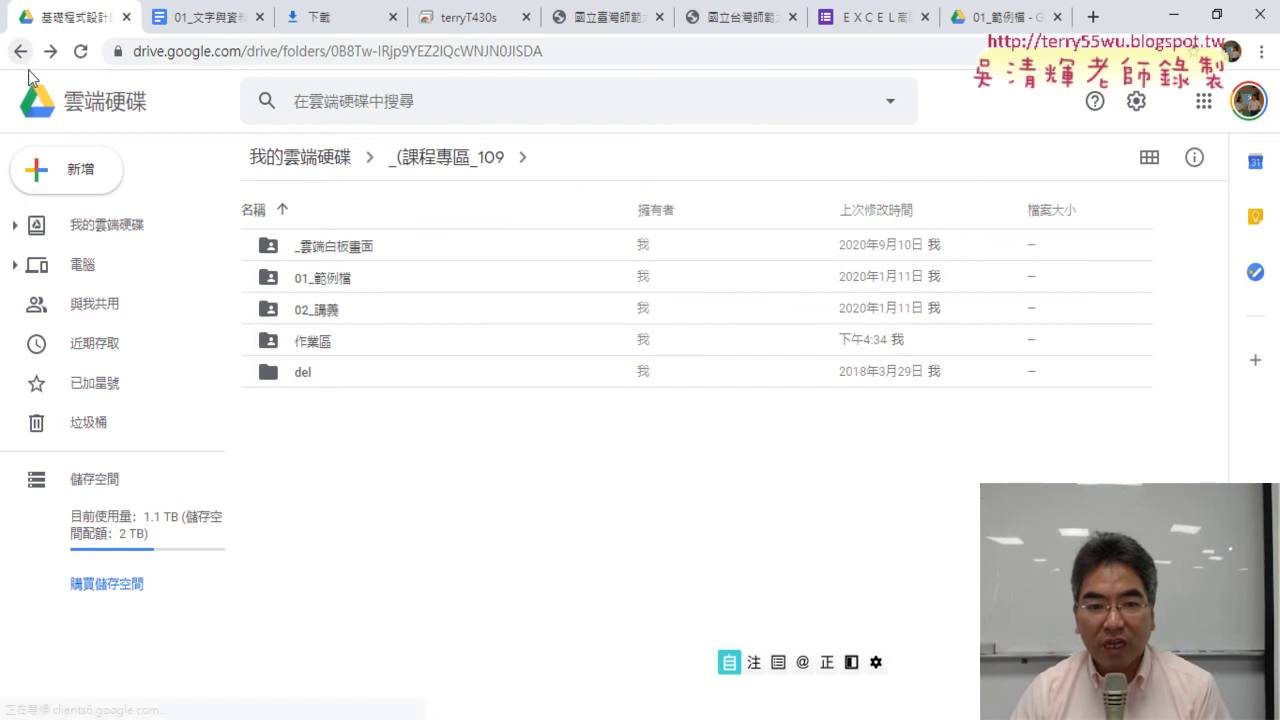
Share the 作業區 folder so anyone with the link (知道連結的使用者) can edit as 編輯者
{"action": "right_click", "coordinate": [320, 350]}
{"action": "left_click", "coordinate": [446, 347]}
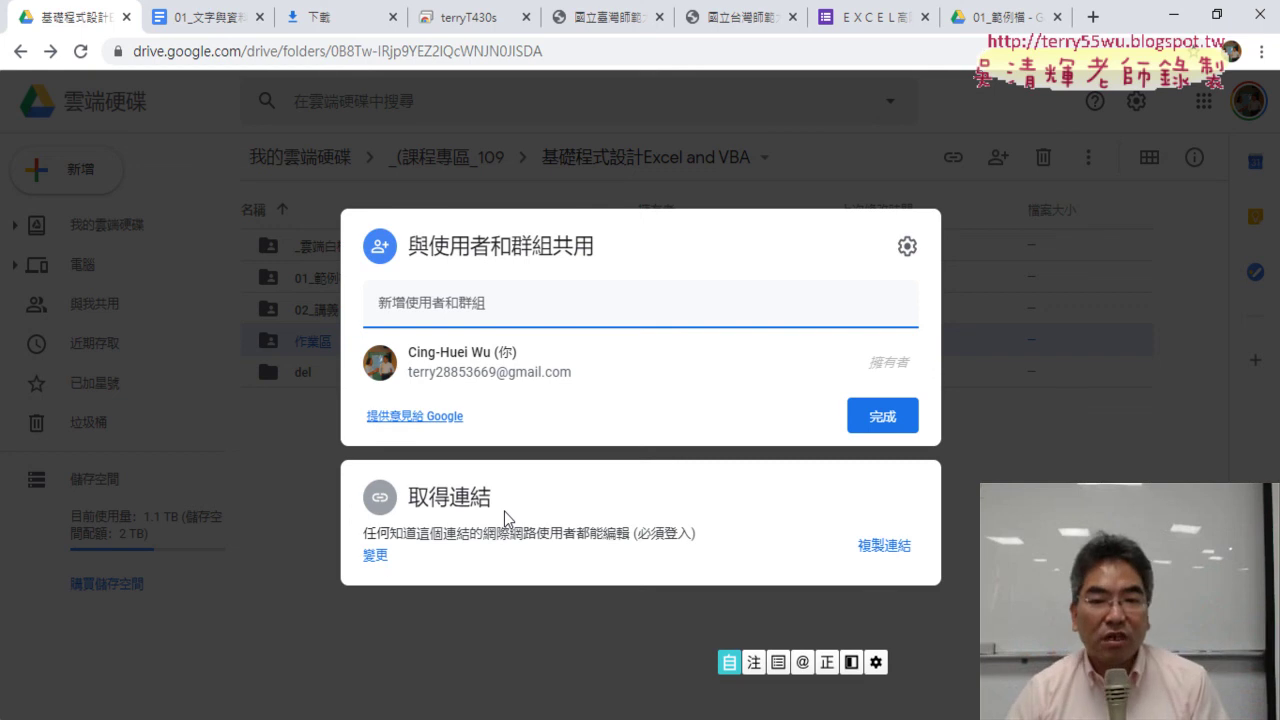
{"action": "left_click", "coordinate": [376, 556]}
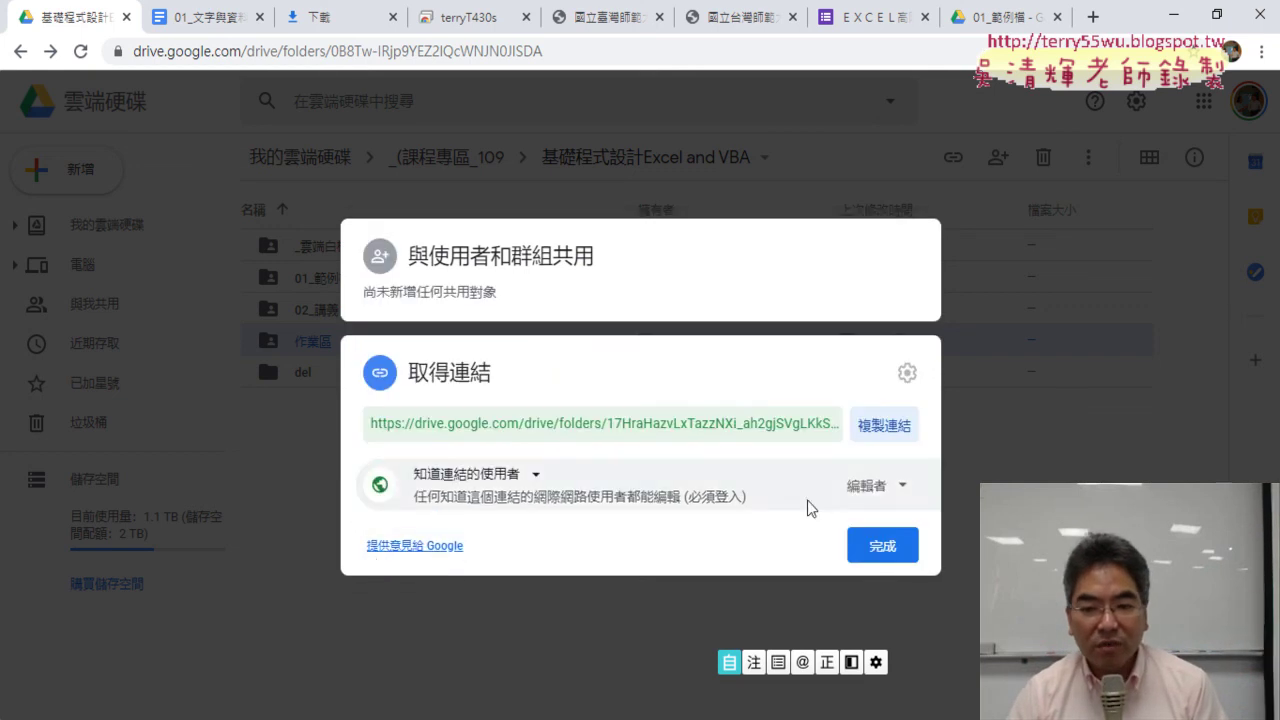
{"action": "left_click", "coordinate": [866, 487]}
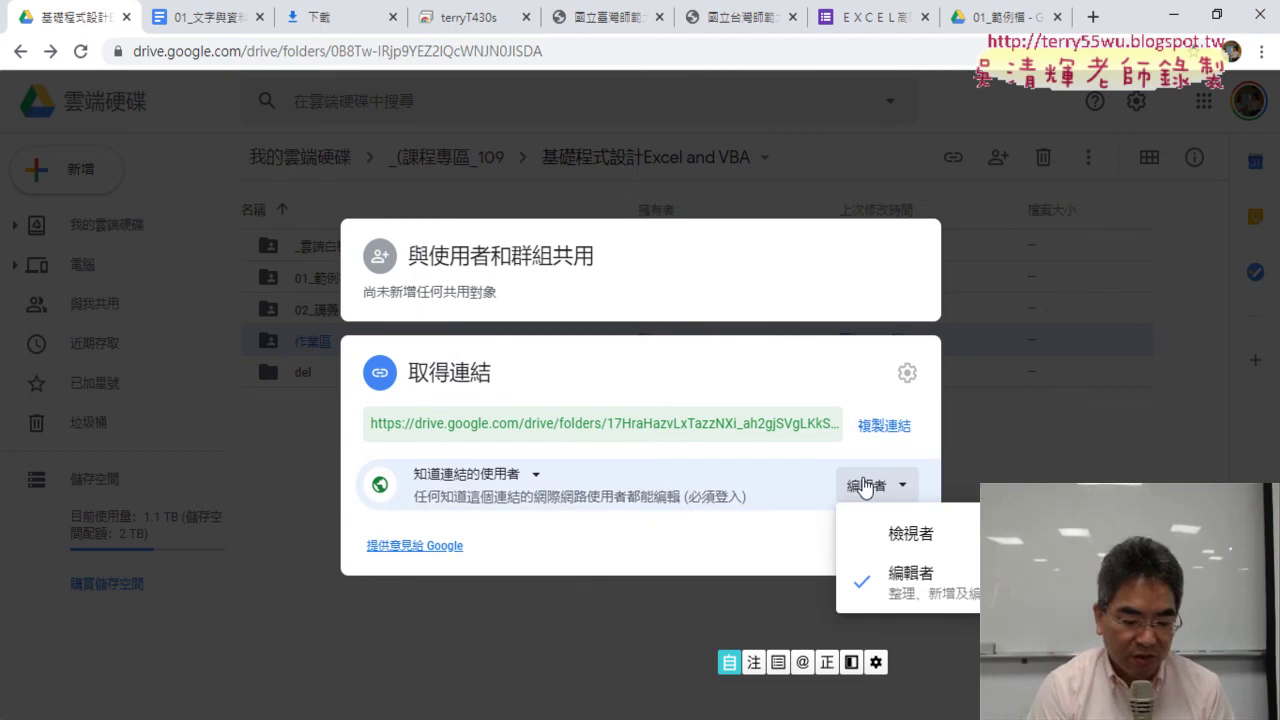
{"action": "left_click_drag", "start_coordinate": [928, 542], "coordinate": [933, 546]}
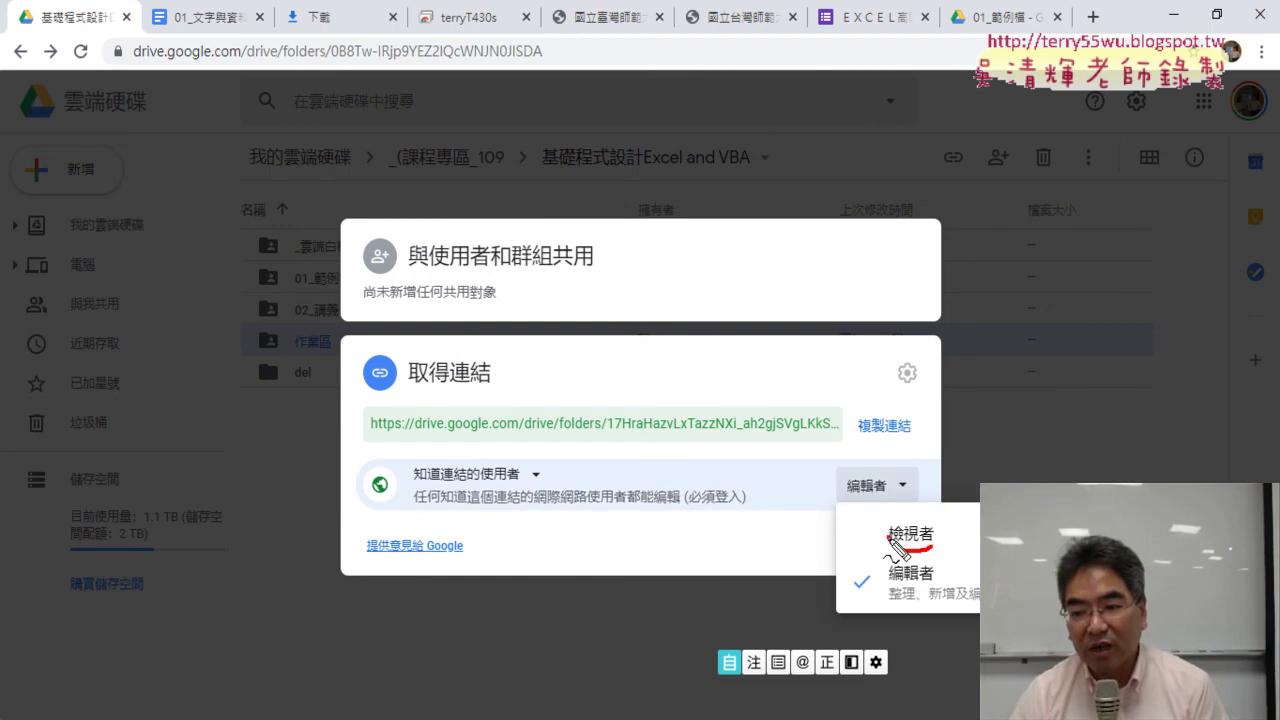
{"action": "left_click_drag", "start_coordinate": [920, 591], "coordinate": [936, 606]}
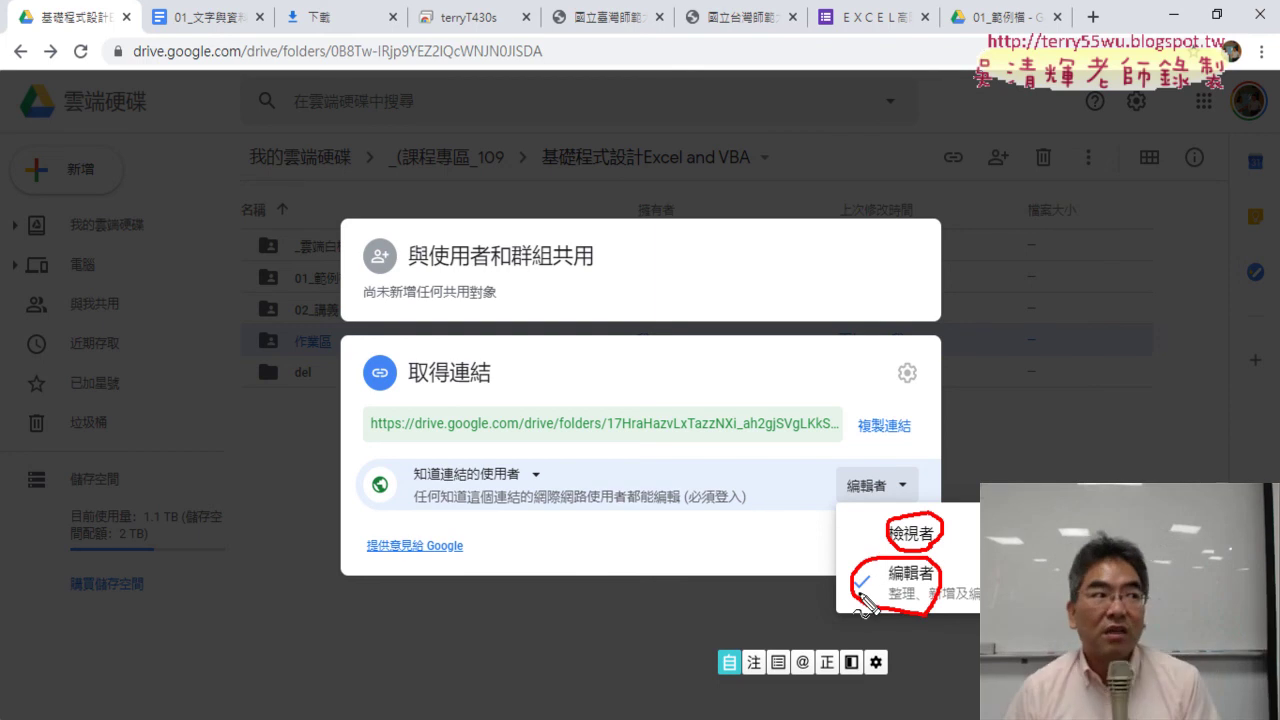
{"action": "key", "text": "Escape"}
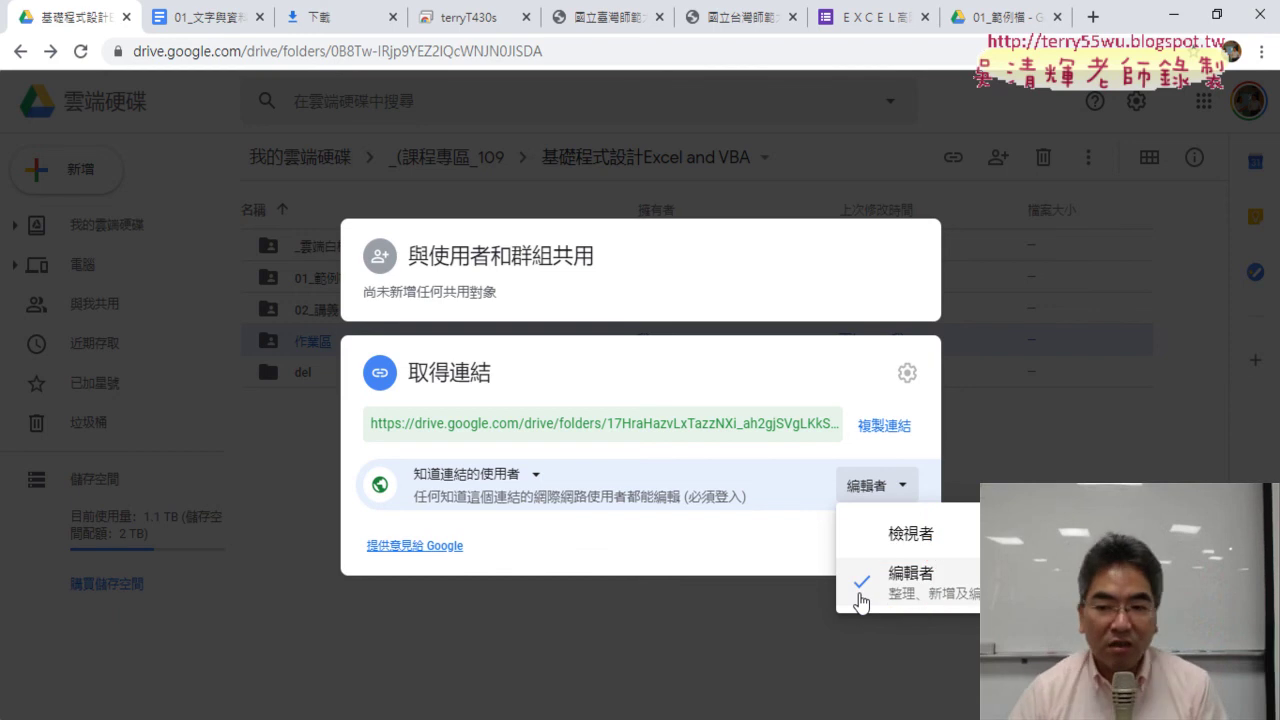
{"action": "left_click", "coordinate": [936, 444]}
{"action": "left_click", "coordinate": [887, 539]}
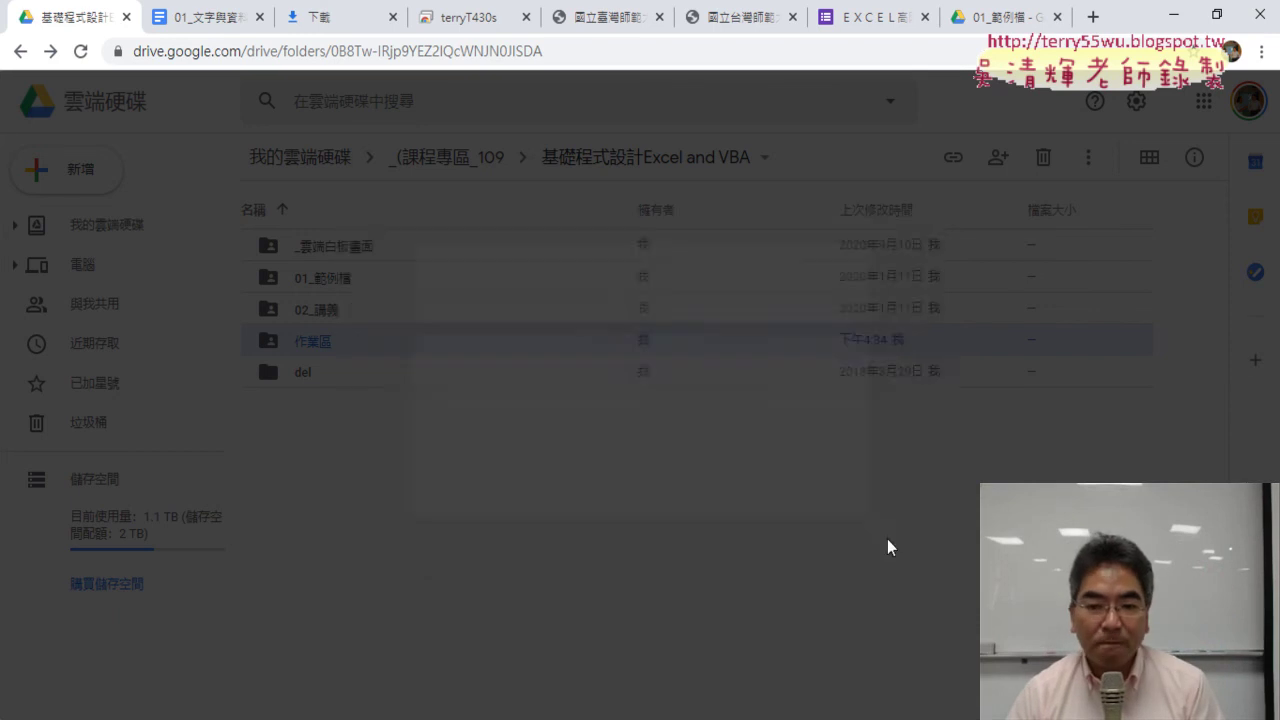
Inside 作業區 › 01_台師大, create a new folder named with the student number and open it
{"action": "double_click", "coordinate": [341, 343]}
{"action": "double_click", "coordinate": [337, 248]}
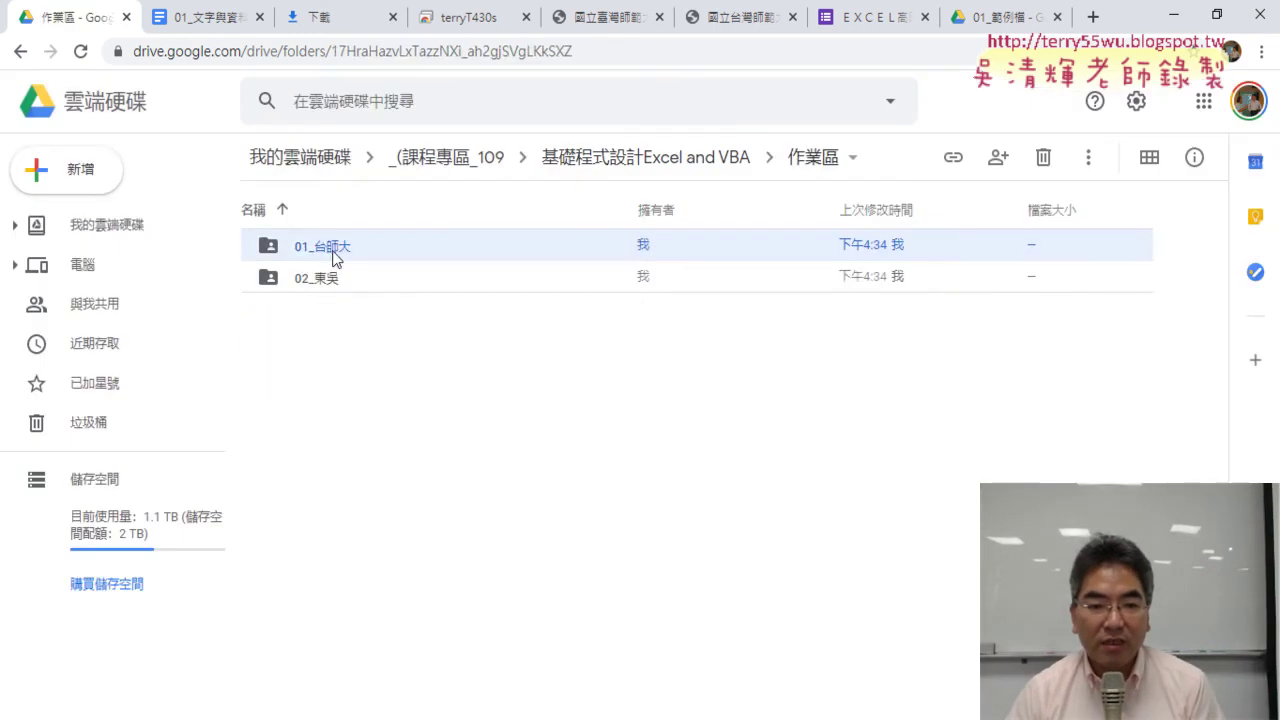
{"action": "right_click", "coordinate": [416, 290]}
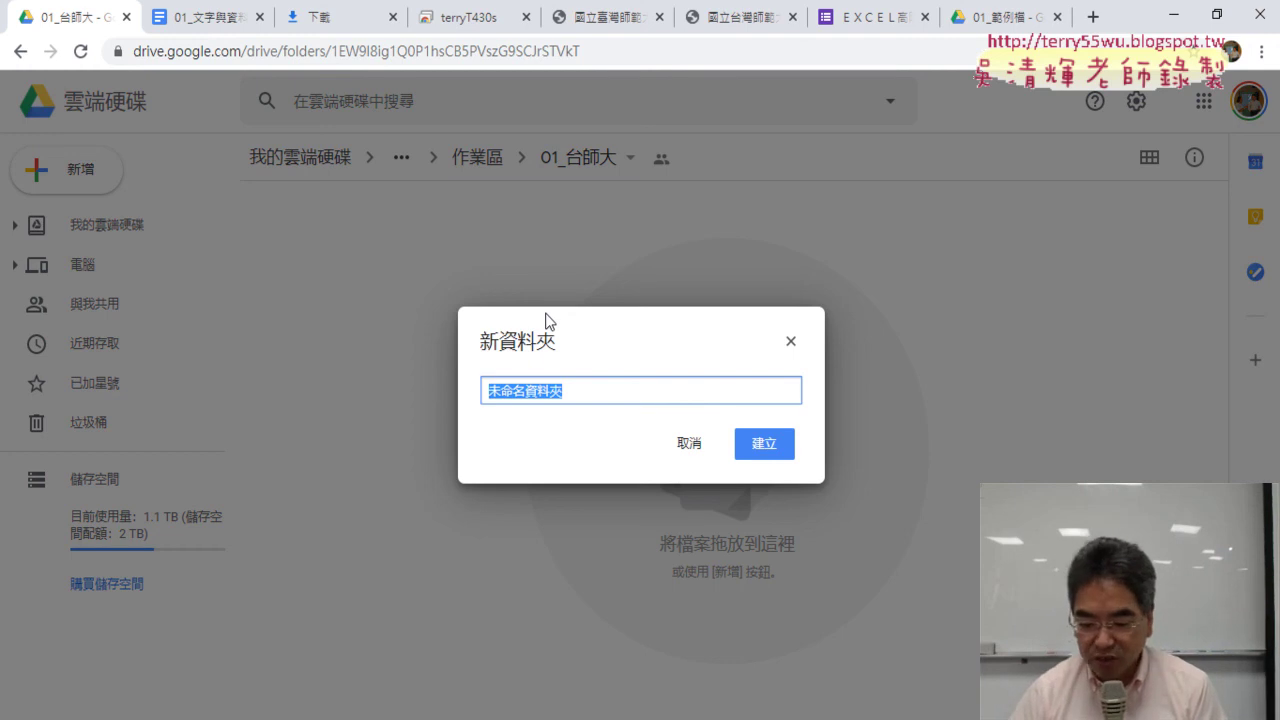
{"action": "type", "text": "41000"}
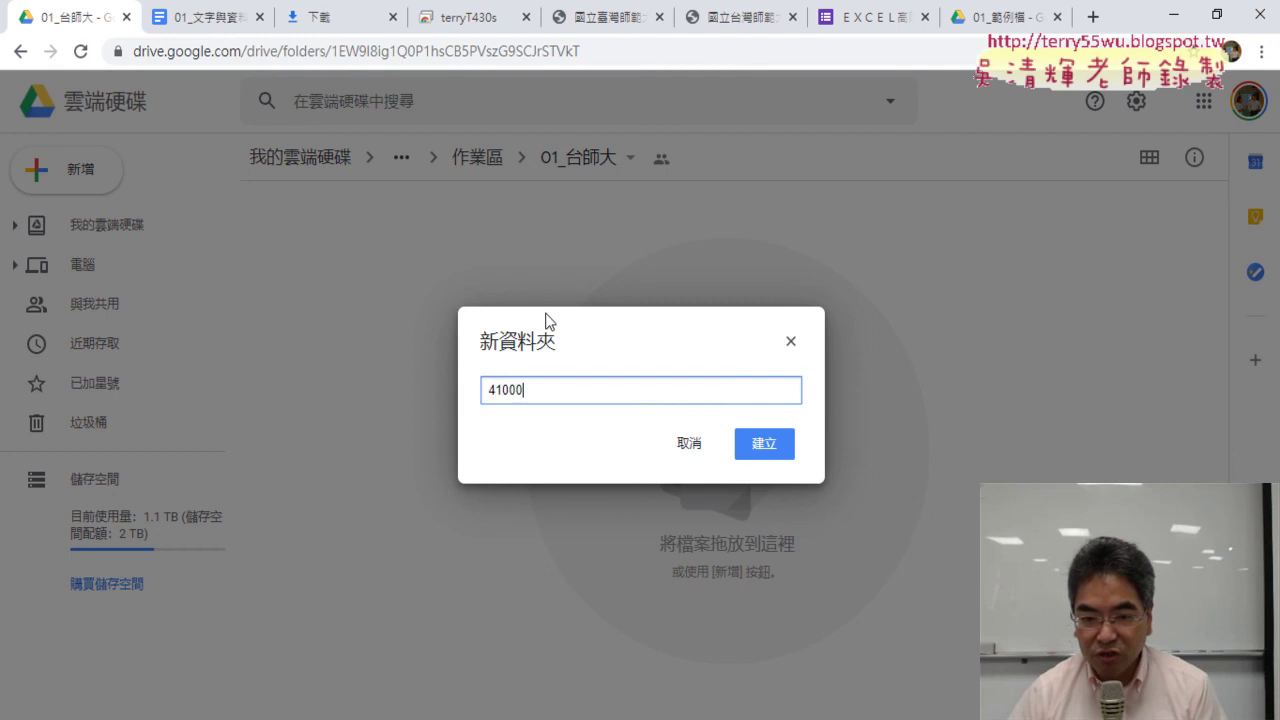
{"action": "type", "text": "1"}
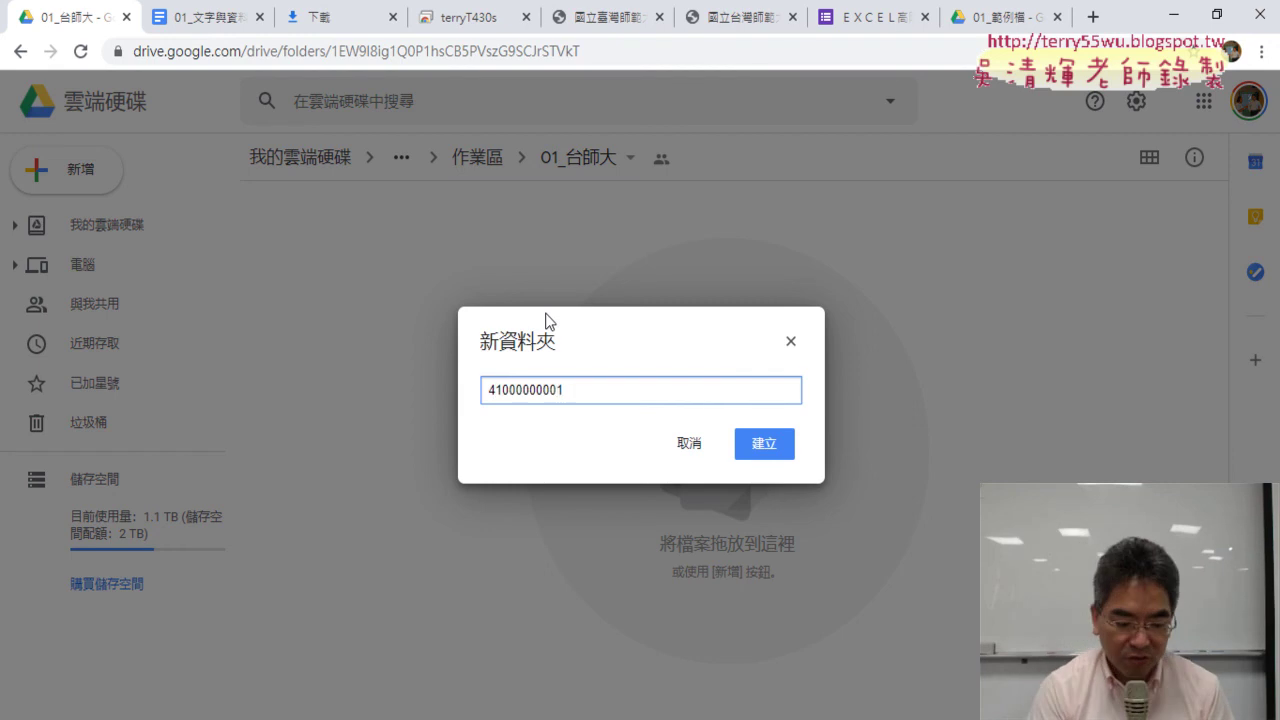
{"action": "type", "text": "XX"}
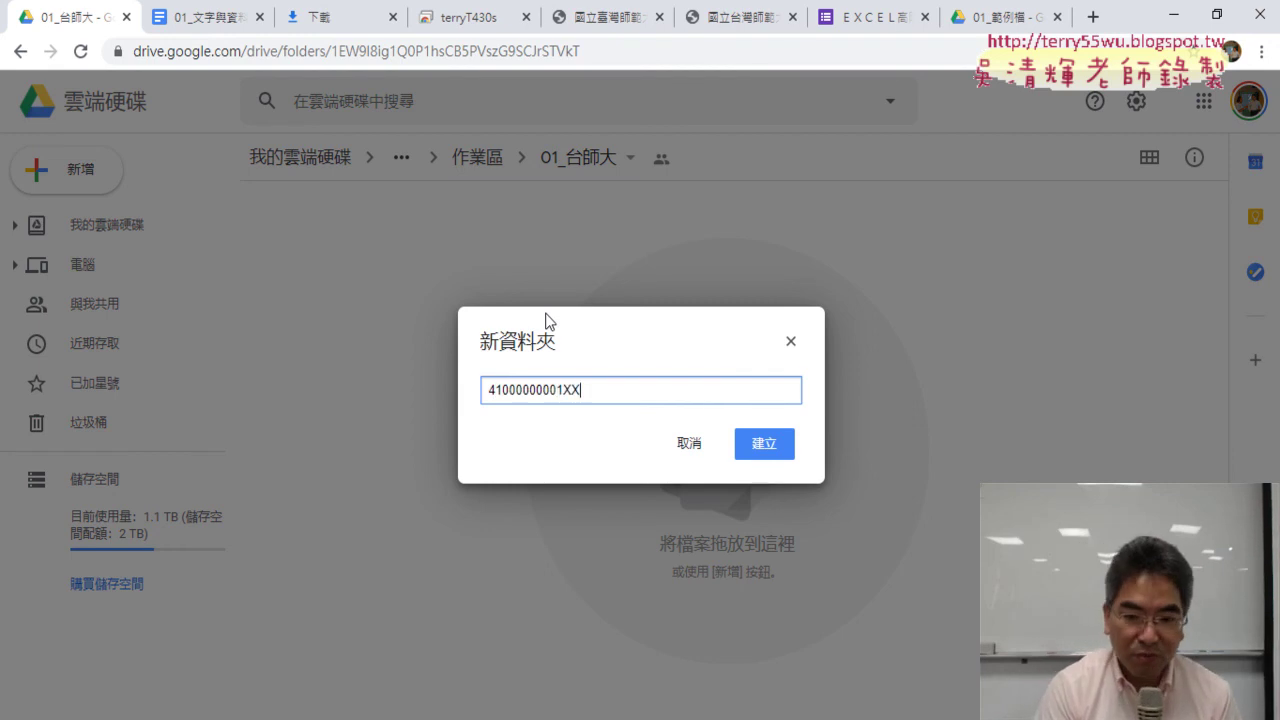
{"action": "type", "text": "X"}
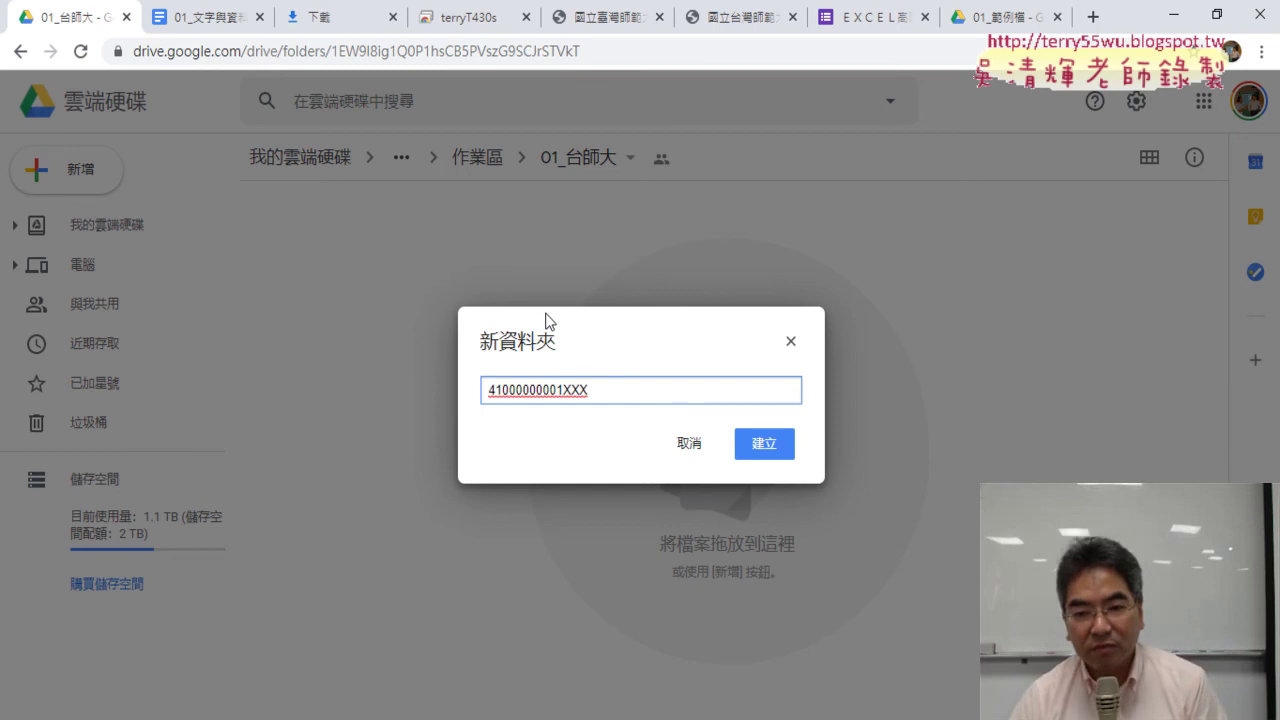
{"action": "left_click", "coordinate": [784, 445]}
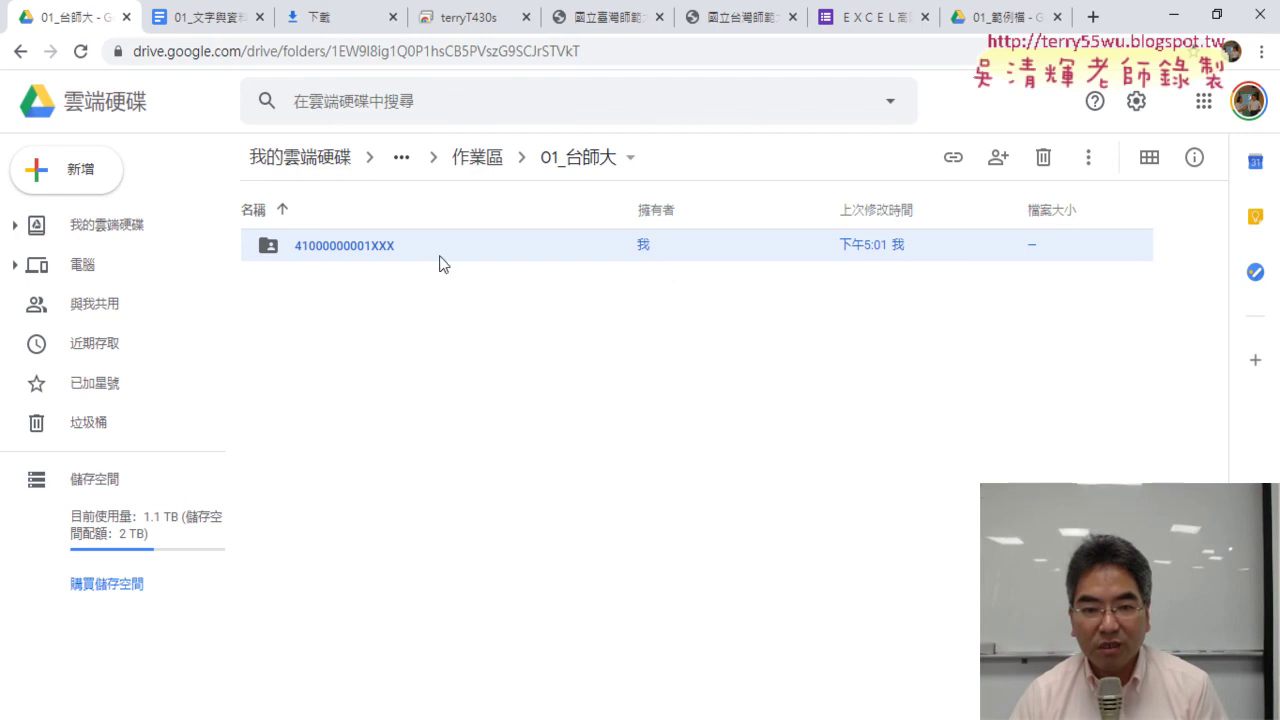
{"action": "double_click", "coordinate": [435, 258]}
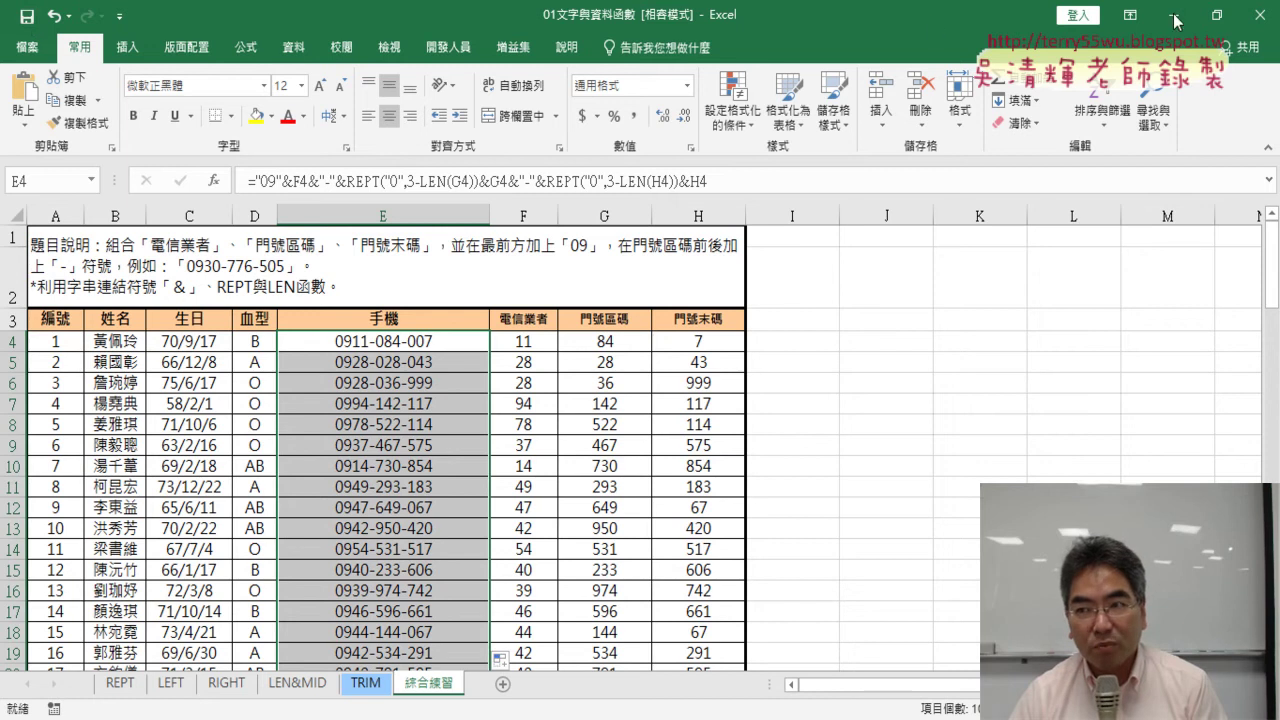
{"action": "left_click", "coordinate": [1260, 15]}
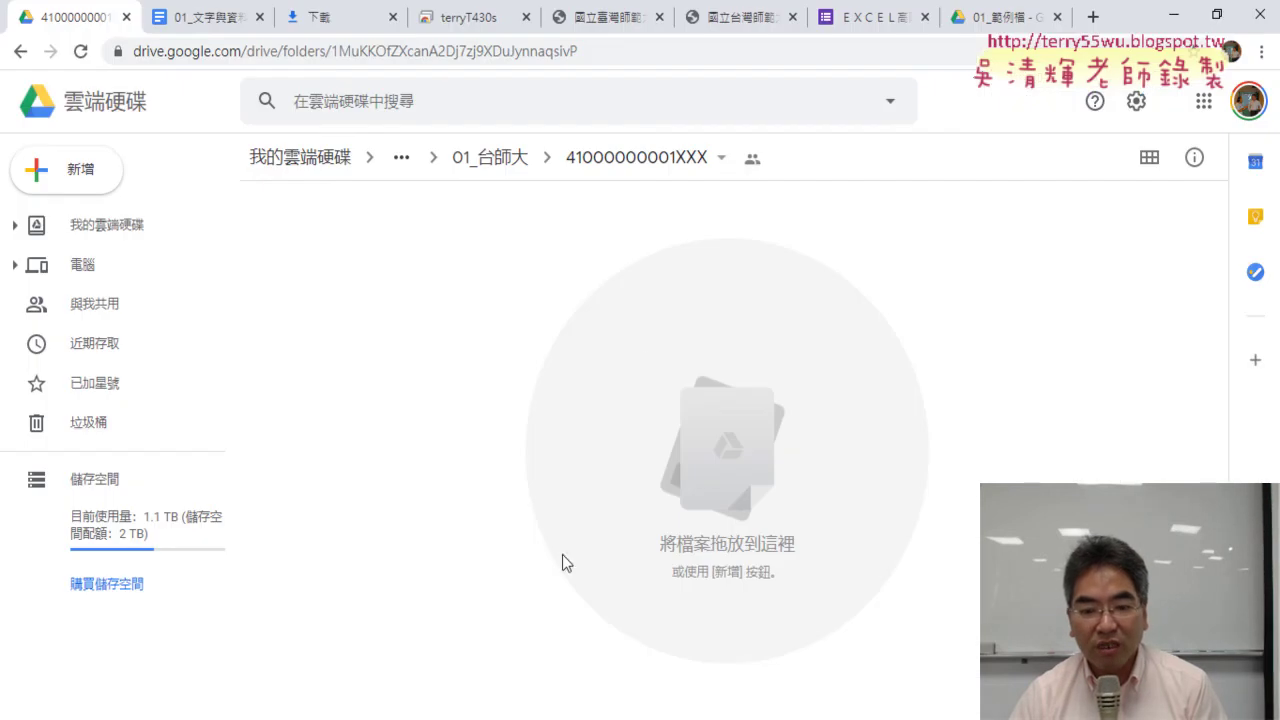
{"action": "left_click", "coordinate": [484, 719]}
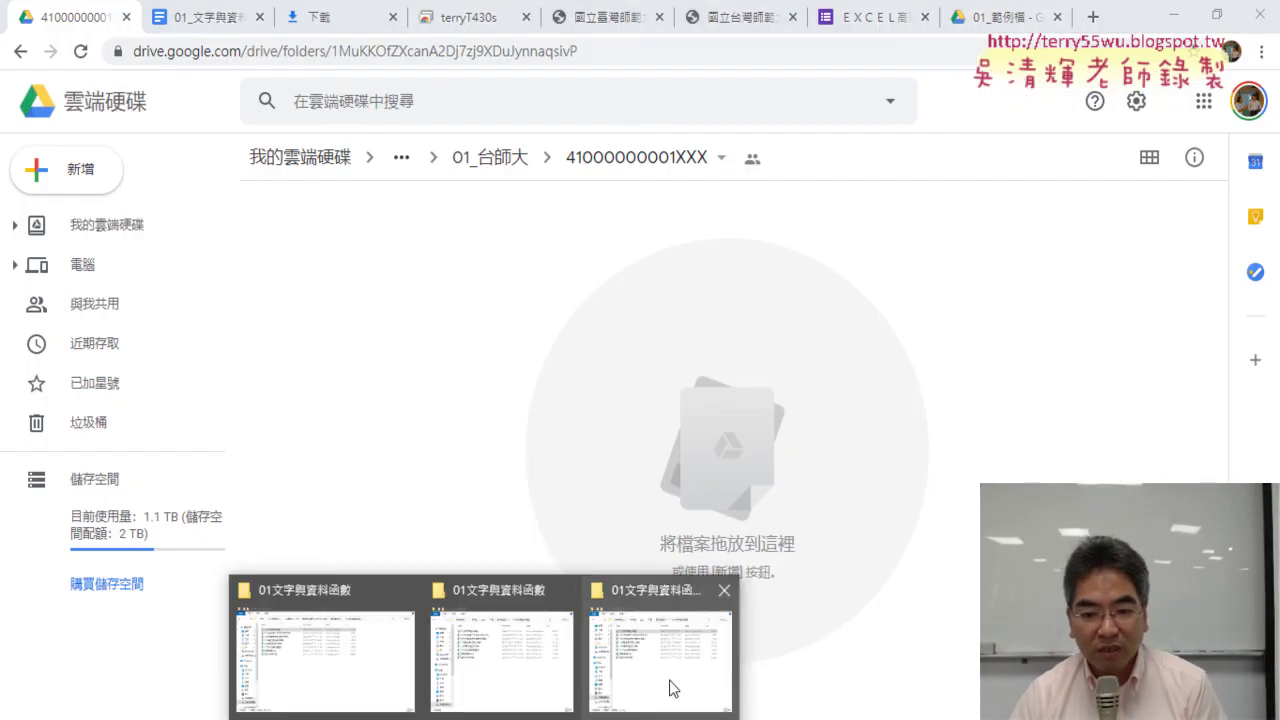
Drag the workbook 01文字與資料函數 from File Explorer into the student folder to upload it
{"action": "left_click", "coordinate": [665, 690]}
{"action": "mouse_move", "coordinate": [410, 215]}
{"action": "left_mouse_down"}
{"action": "mouse_move", "coordinate": [812, 293]}
{"action": "mouse_move", "coordinate": [598, 228]}
{"action": "left_mouse_up"}
{"action": "right_click", "coordinate": [1004, 380]}
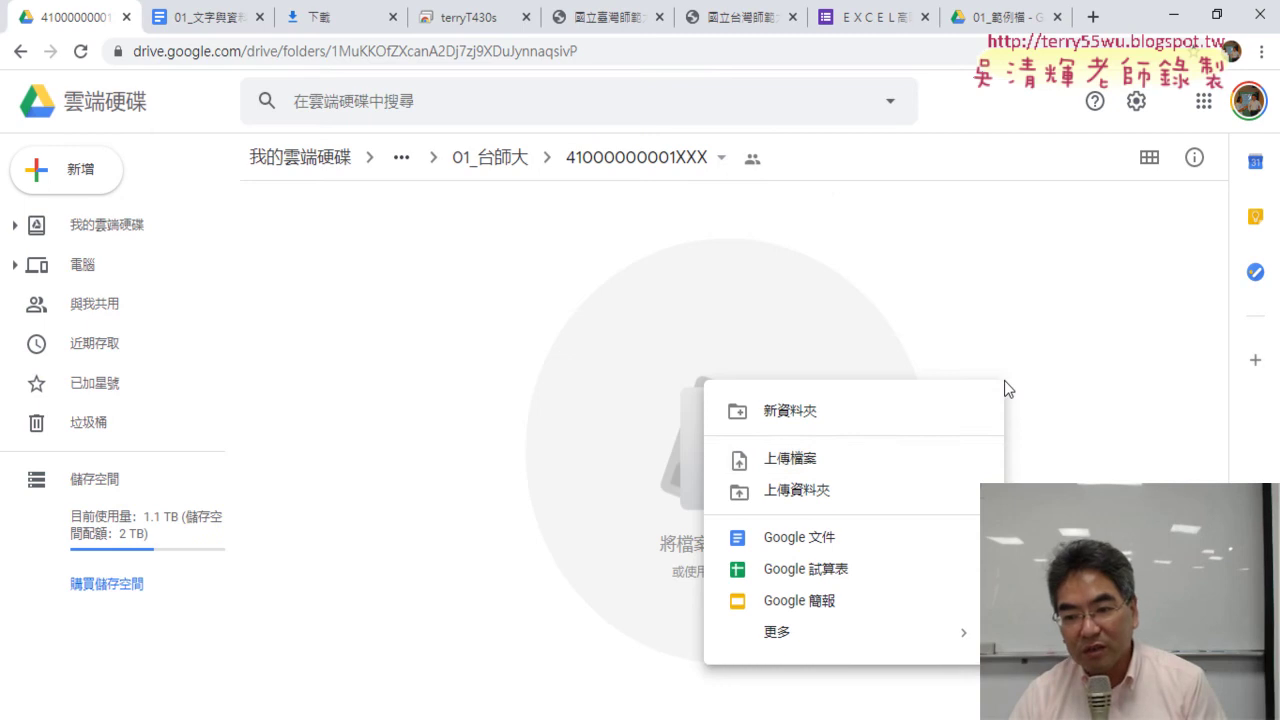
{"action": "left_click", "coordinate": [838, 460]}
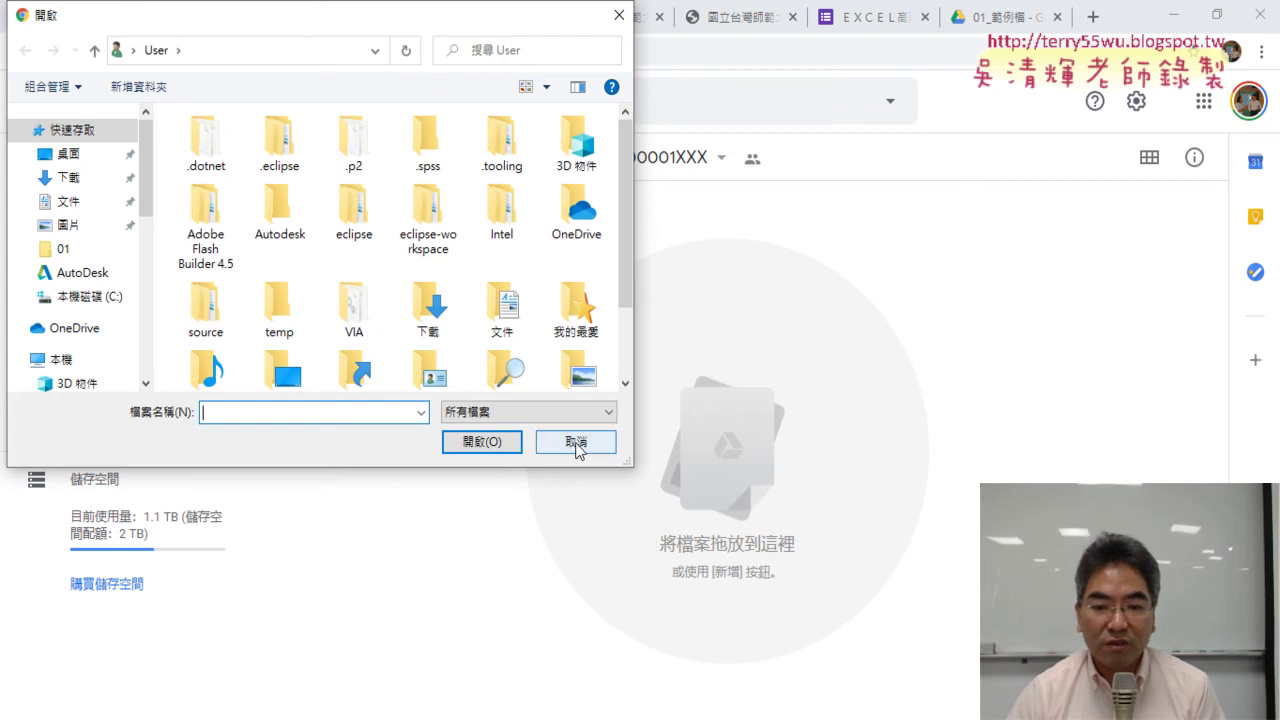
{"action": "left_click", "coordinate": [576, 441]}
{"action": "left_click", "coordinate": [660, 600]}
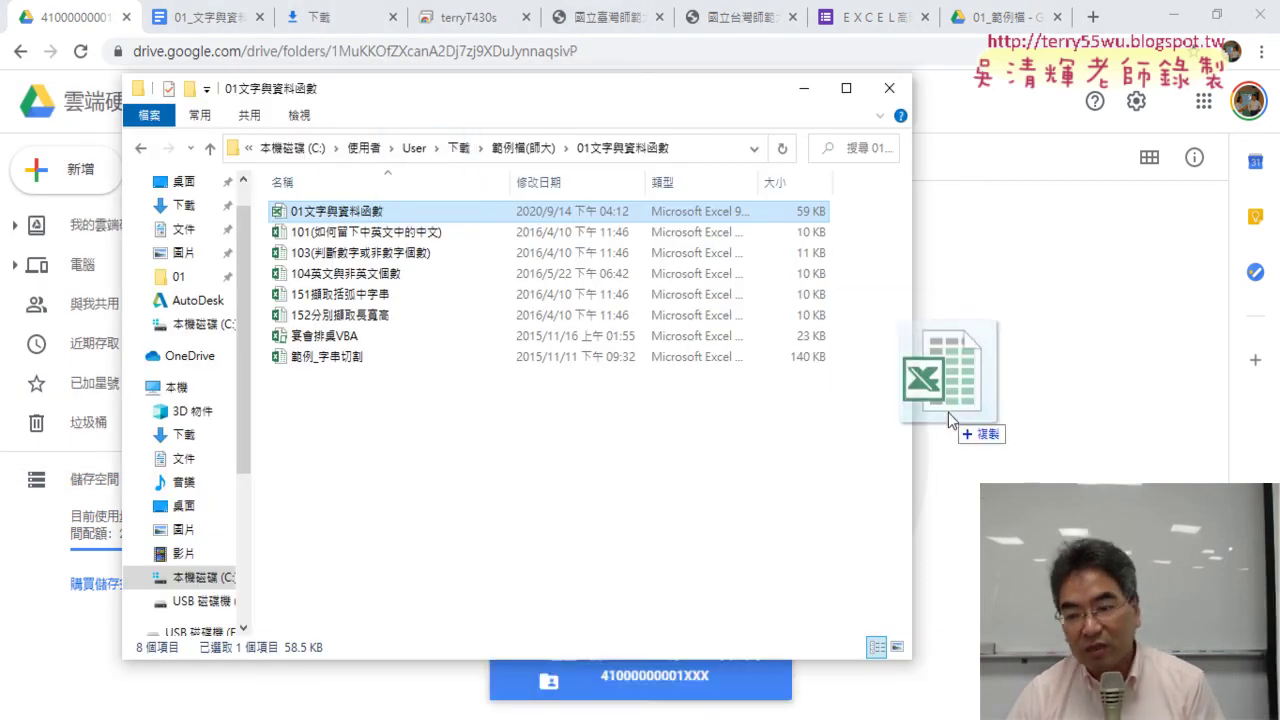
{"action": "left_click_drag", "start_coordinate": [380, 215], "coordinate": [948, 413]}
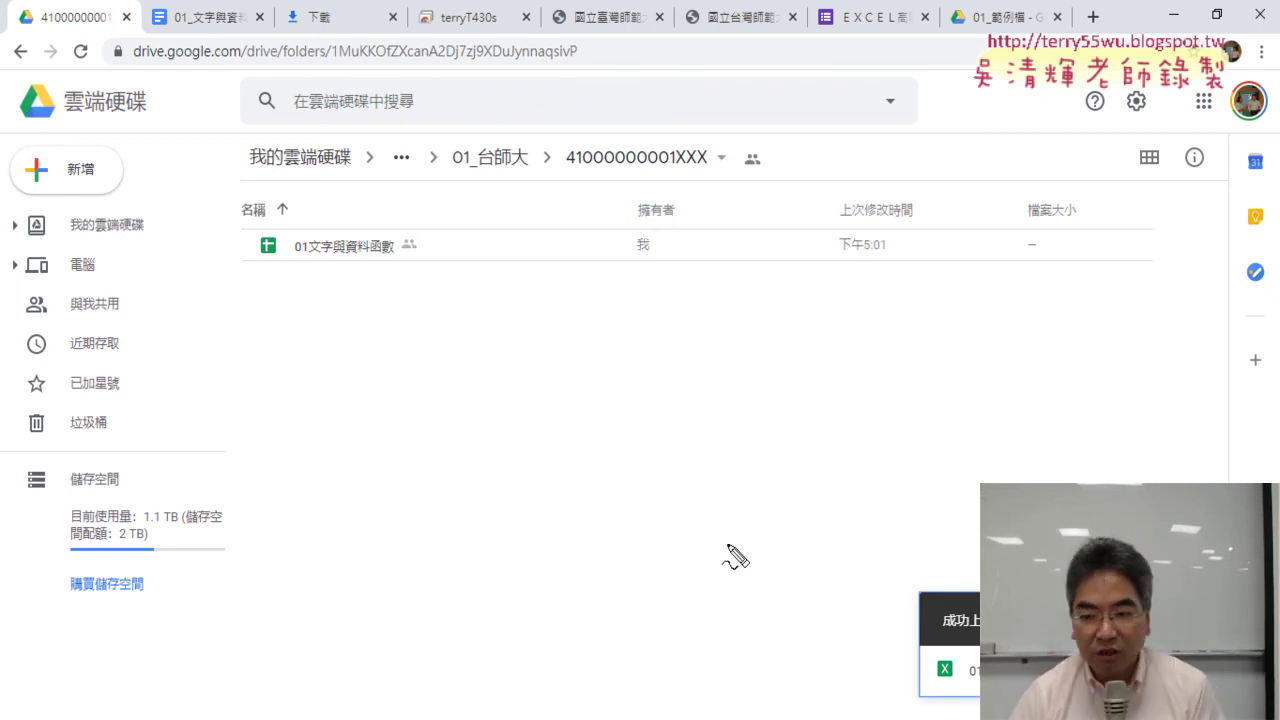
{"action": "mouse_move", "coordinate": [950, 690]}
{"action": "left_mouse_down"}
{"action": "mouse_move", "coordinate": [944, 652]}
{"action": "mouse_move", "coordinate": [960, 690]}
{"action": "mouse_move", "coordinate": [268, 292]}
{"action": "mouse_move", "coordinate": [307, 260]}
{"action": "mouse_move", "coordinate": [386, 234]}
{"action": "mouse_move", "coordinate": [370, 275]}
{"action": "mouse_move", "coordinate": [330, 196]}
{"action": "mouse_move", "coordinate": [404, 280]}
{"action": "left_mouse_up"}
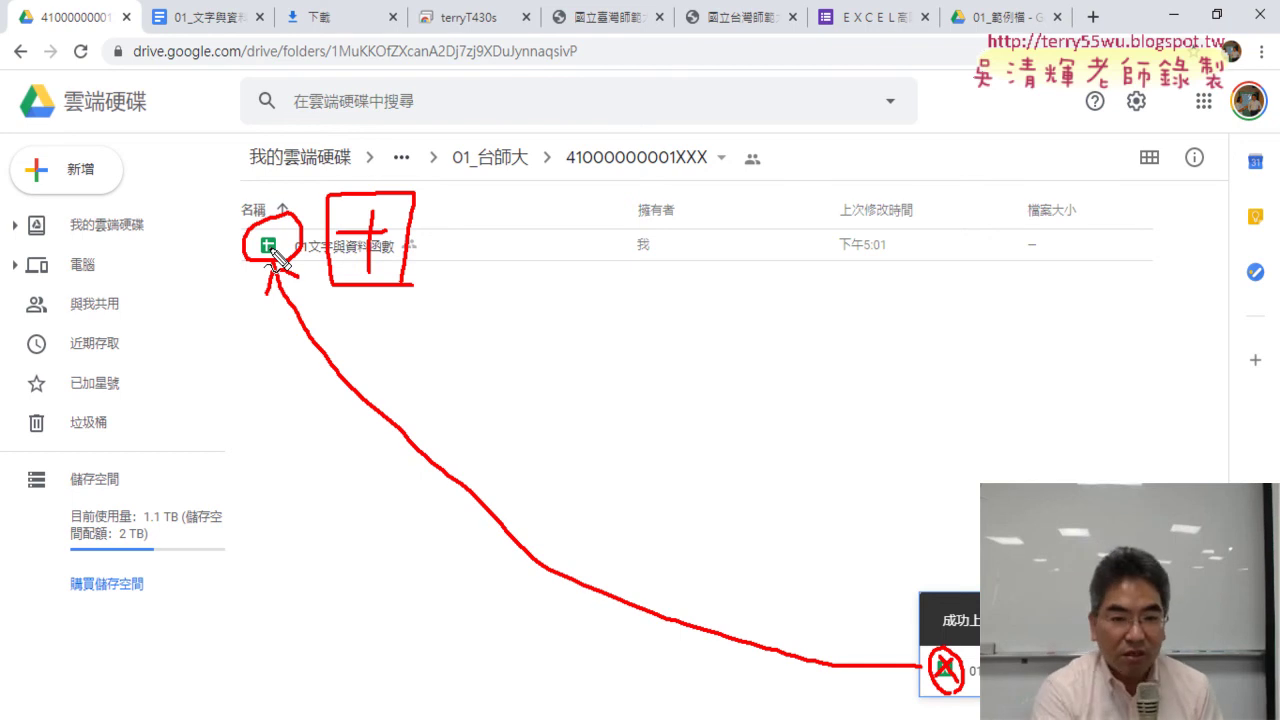
{"action": "key", "text": "Escape"}
Delete the converted sheet from the student folder and uncheck 轉換上傳檔案 in Drive's 設定
{"action": "left_click", "coordinate": [328, 258]}
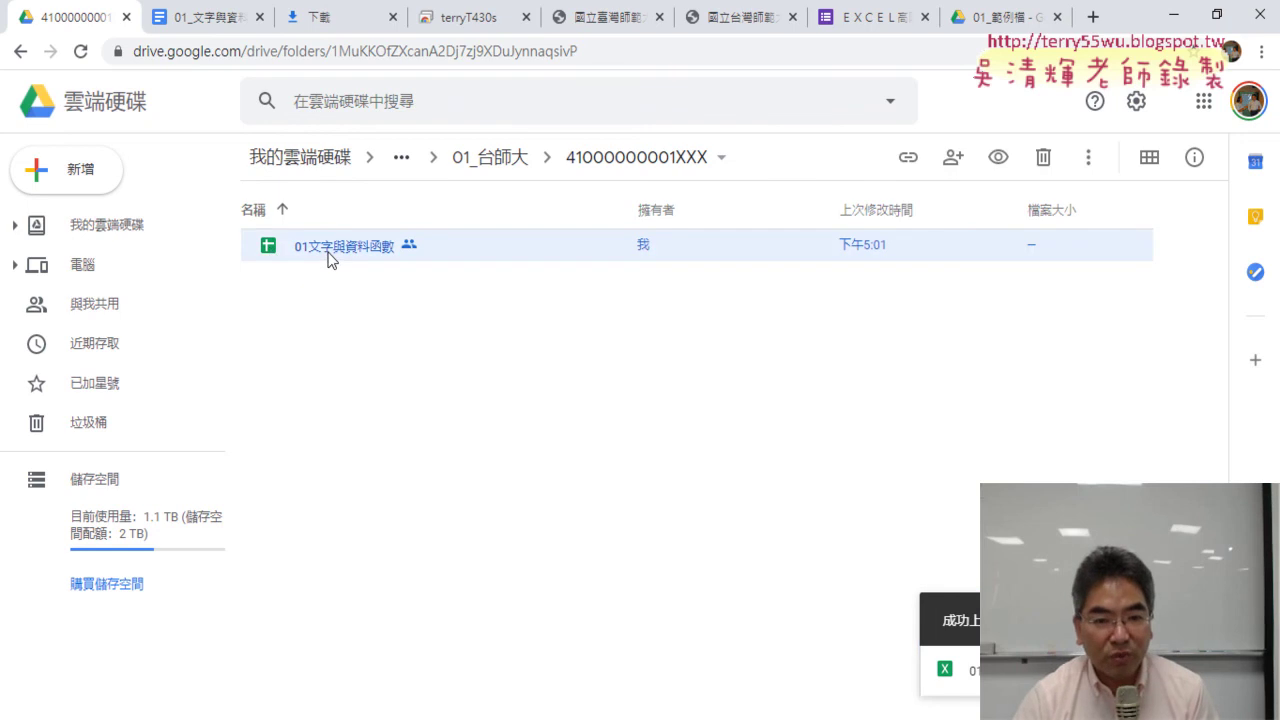
{"action": "key", "text": "Delete"}
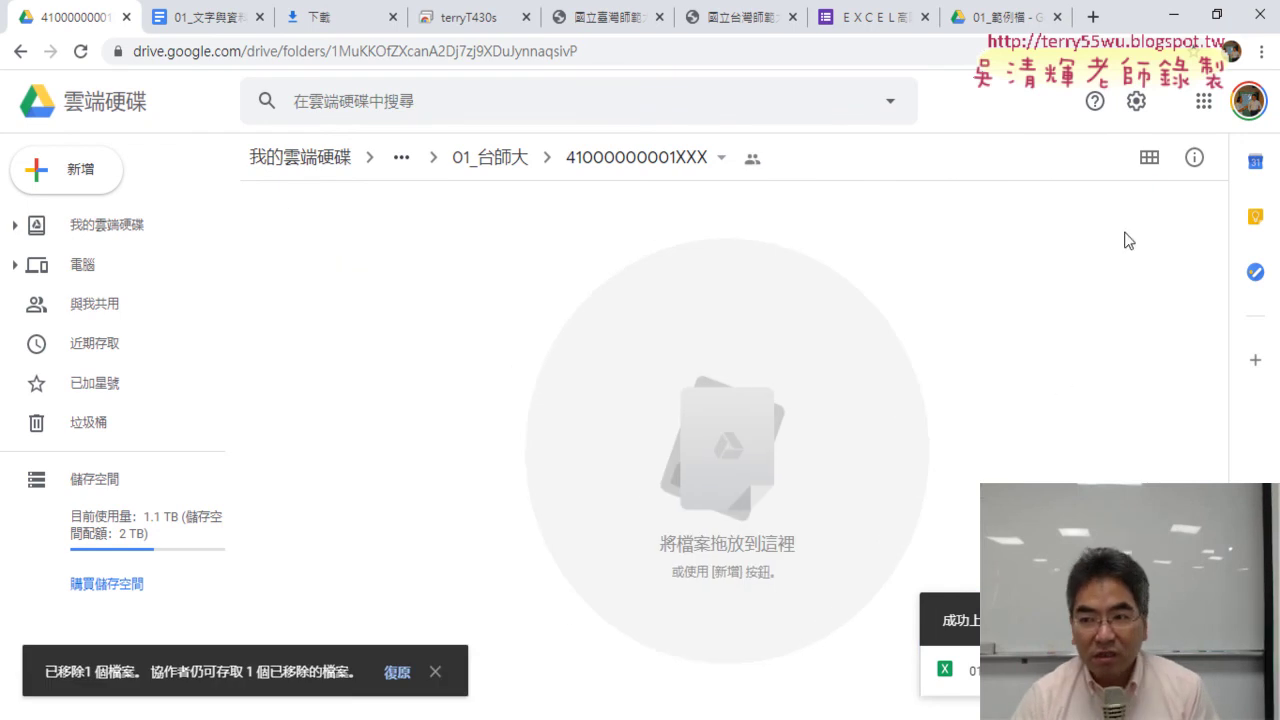
{"action": "left_click", "coordinate": [1136, 104]}
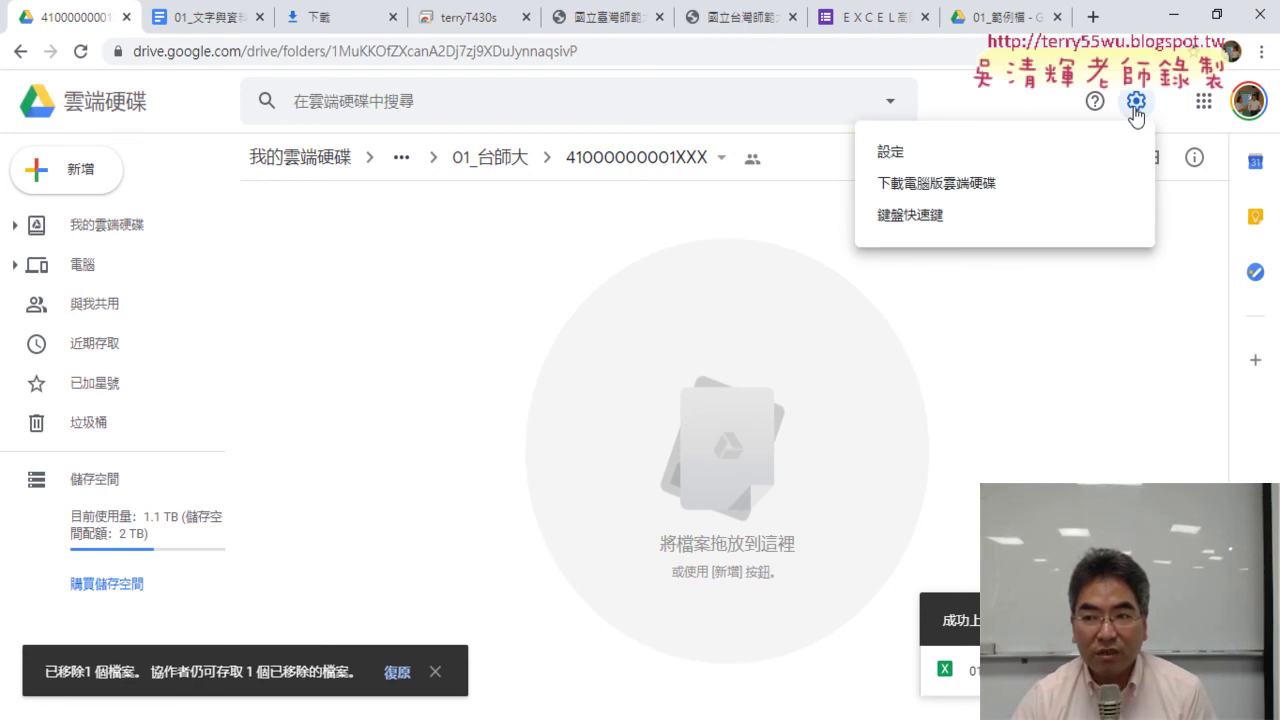
{"action": "left_click", "coordinate": [1007, 153]}
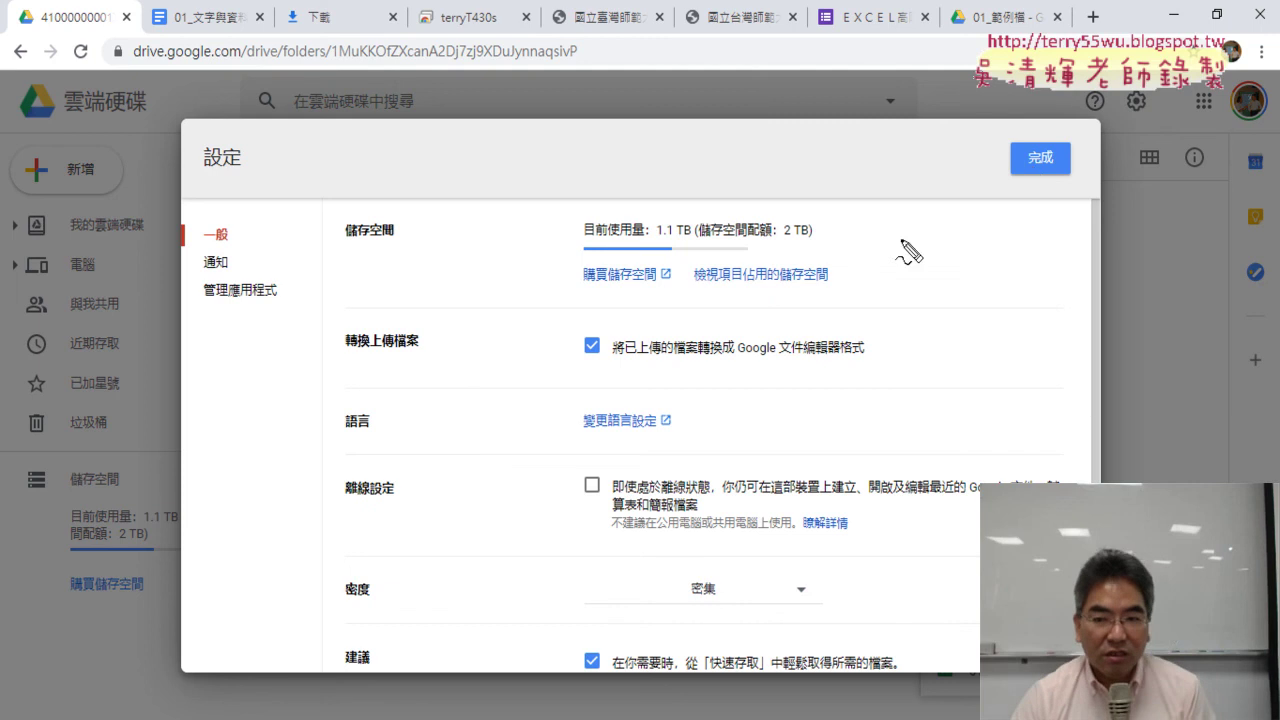
{"action": "mouse_move", "coordinate": [327, 312]}
{"action": "left_mouse_down"}
{"action": "mouse_move", "coordinate": [327, 375]}
{"action": "mouse_move", "coordinate": [884, 324]}
{"action": "left_mouse_up"}
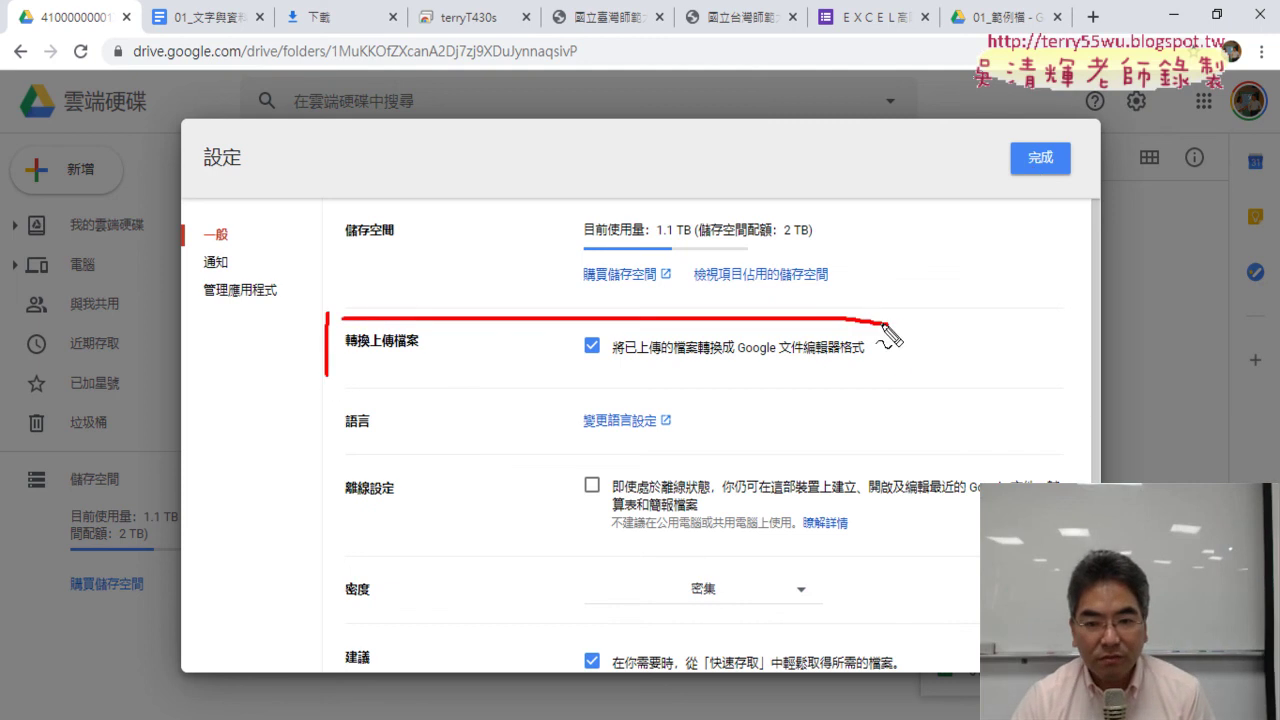
{"action": "left_click_drag", "start_coordinate": [322, 376], "coordinate": [900, 370]}
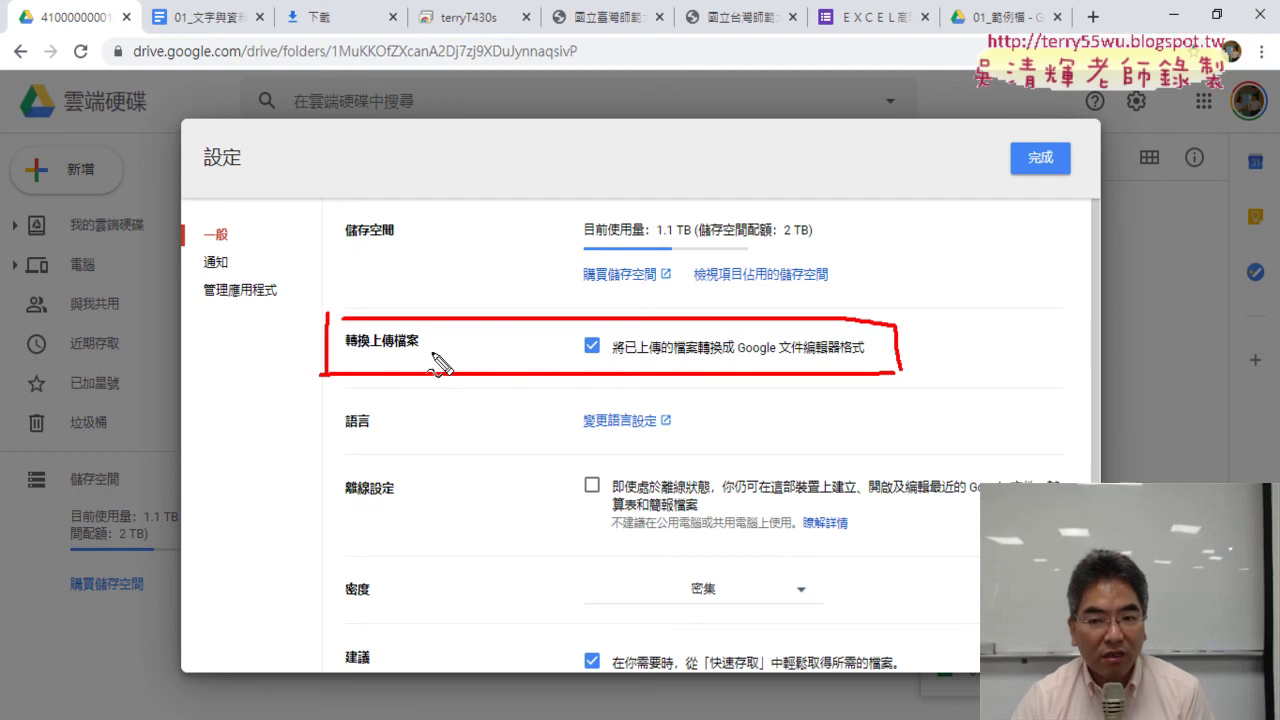
{"action": "left_click_drag", "start_coordinate": [586, 344], "coordinate": [628, 321]}
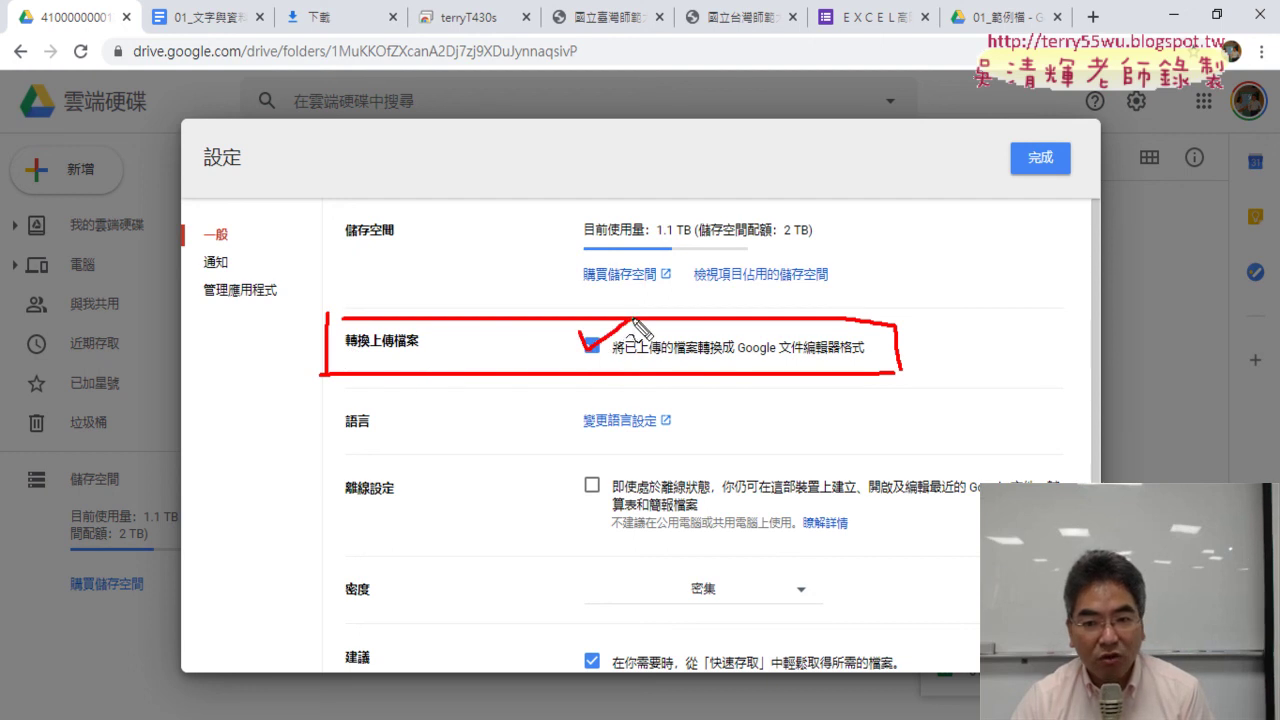
{"action": "mouse_move", "coordinate": [540, 323]}
{"action": "left_mouse_down"}
{"action": "mouse_move", "coordinate": [526, 367]}
{"action": "mouse_move", "coordinate": [562, 378]}
{"action": "left_mouse_up"}
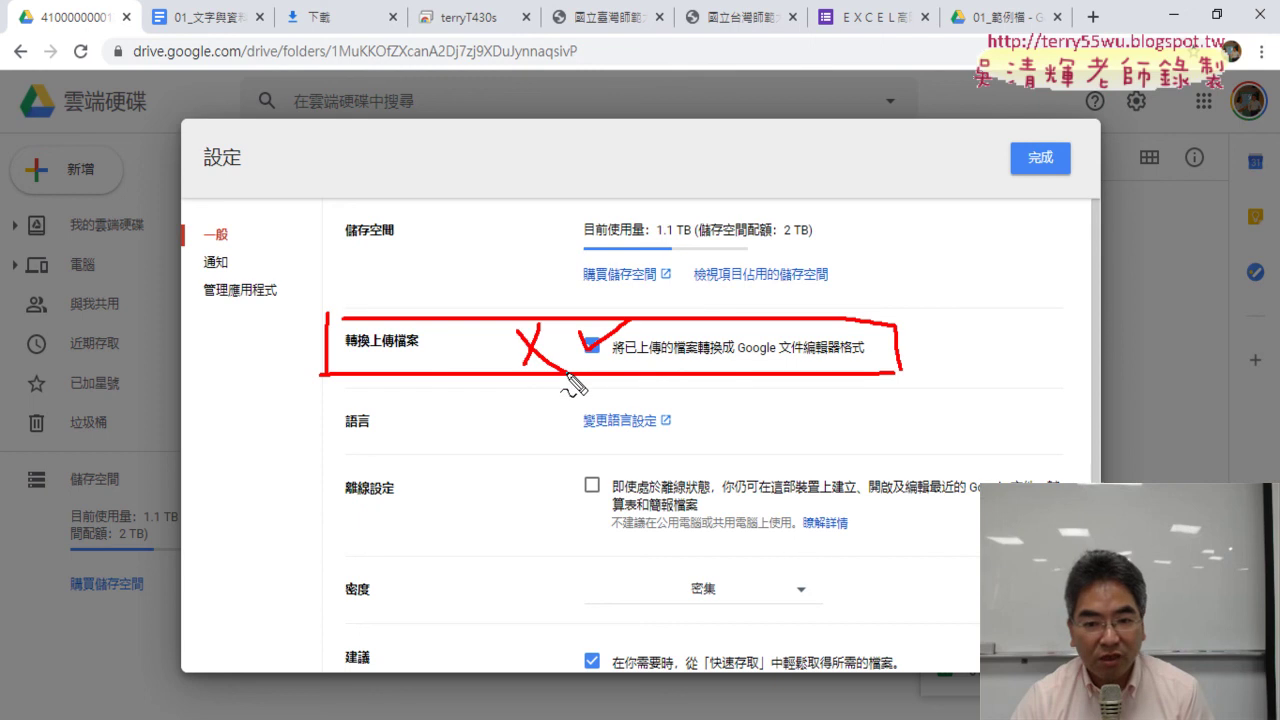
{"action": "key", "text": "Escape"}
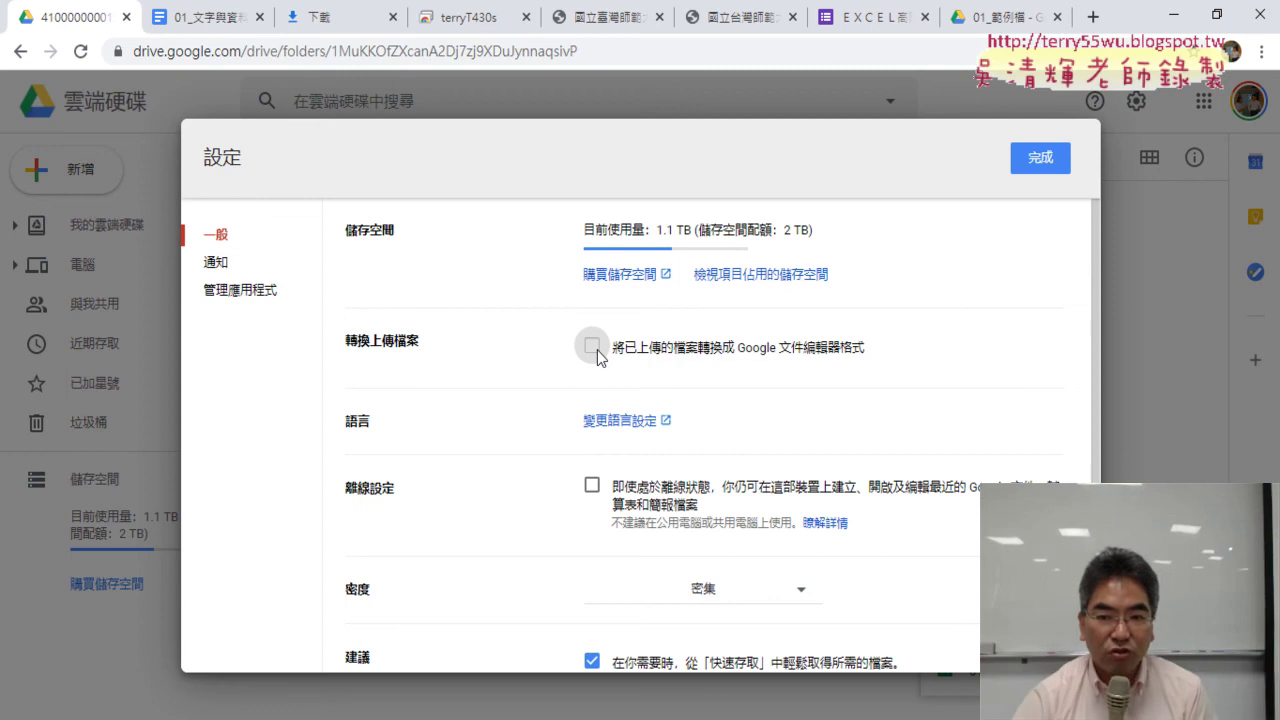
{"action": "left_click", "coordinate": [1045, 170]}
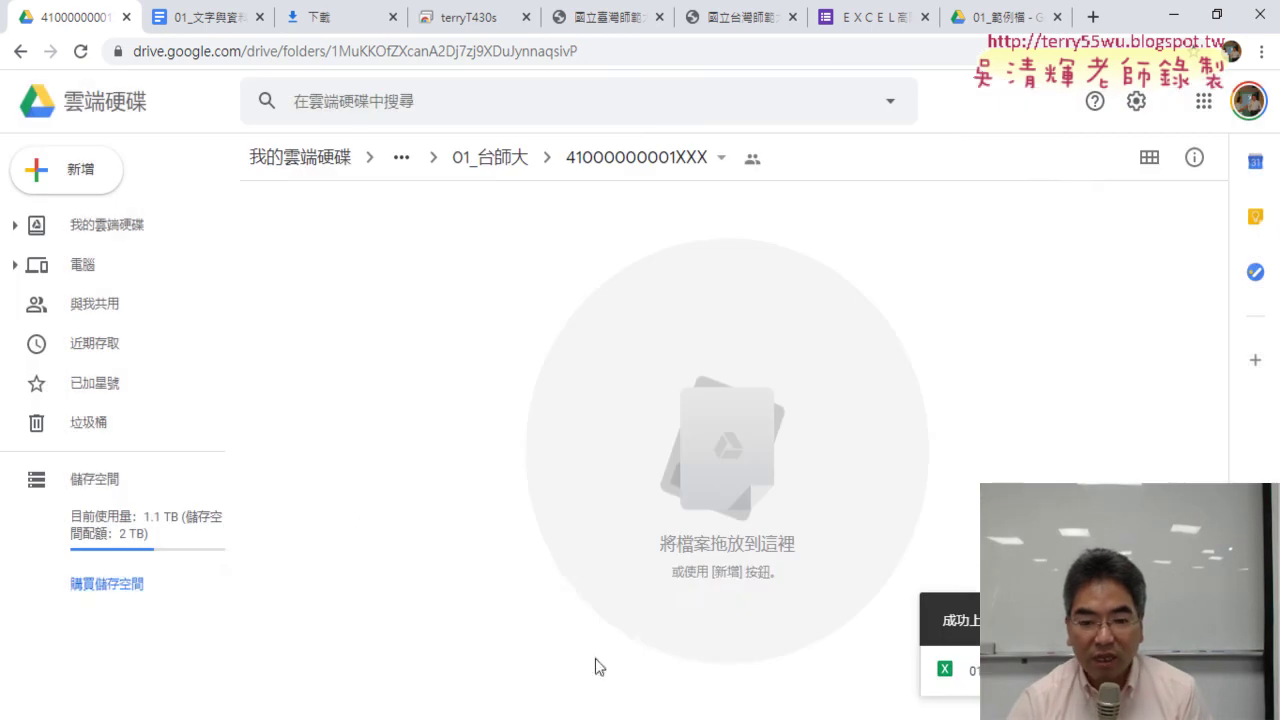
Upload 01文字與資料函數.xls from File Explorer into the student folder and preview it
{"action": "left_click", "coordinate": [660, 640]}
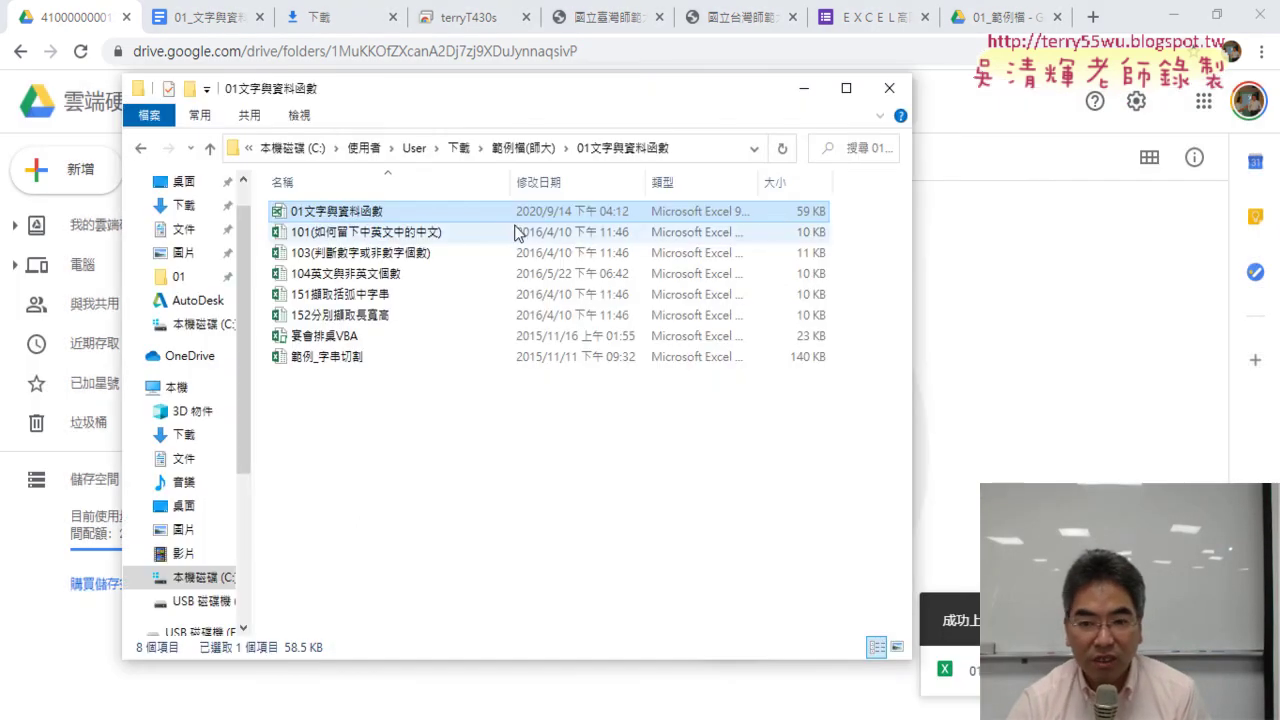
{"action": "left_click_drag", "start_coordinate": [515, 212], "coordinate": [976, 349]}
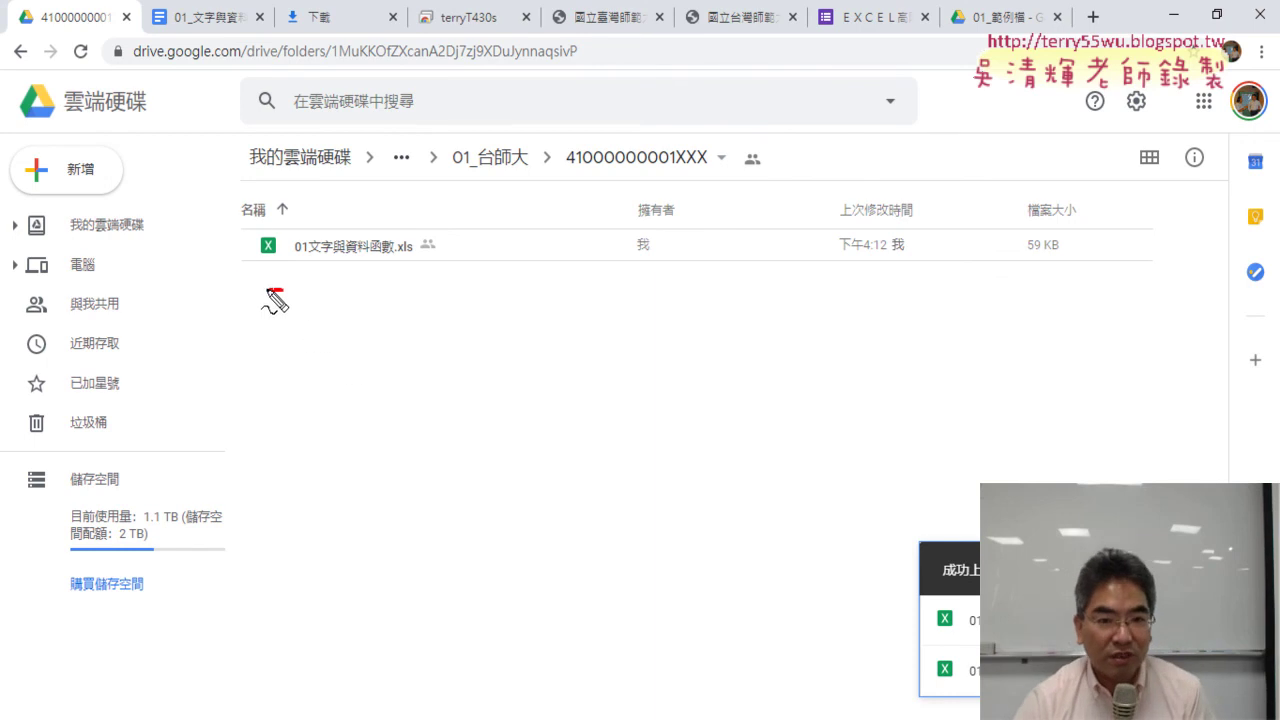
{"action": "left_click_drag", "start_coordinate": [278, 290], "coordinate": [300, 288]}
{"action": "left_click_drag", "start_coordinate": [402, 292], "coordinate": [349, 349]}
{"action": "left_click_drag", "start_coordinate": [350, 294], "coordinate": [403, 349]}
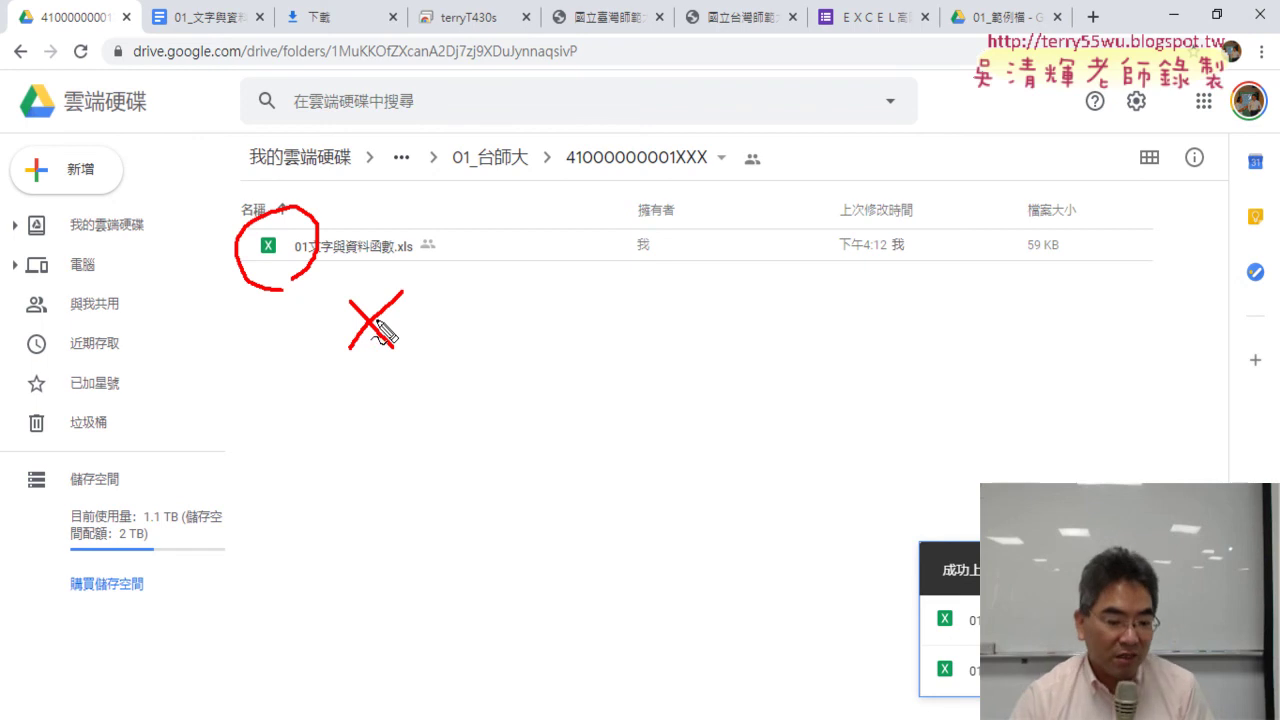
{"action": "key", "text": "Escape"}
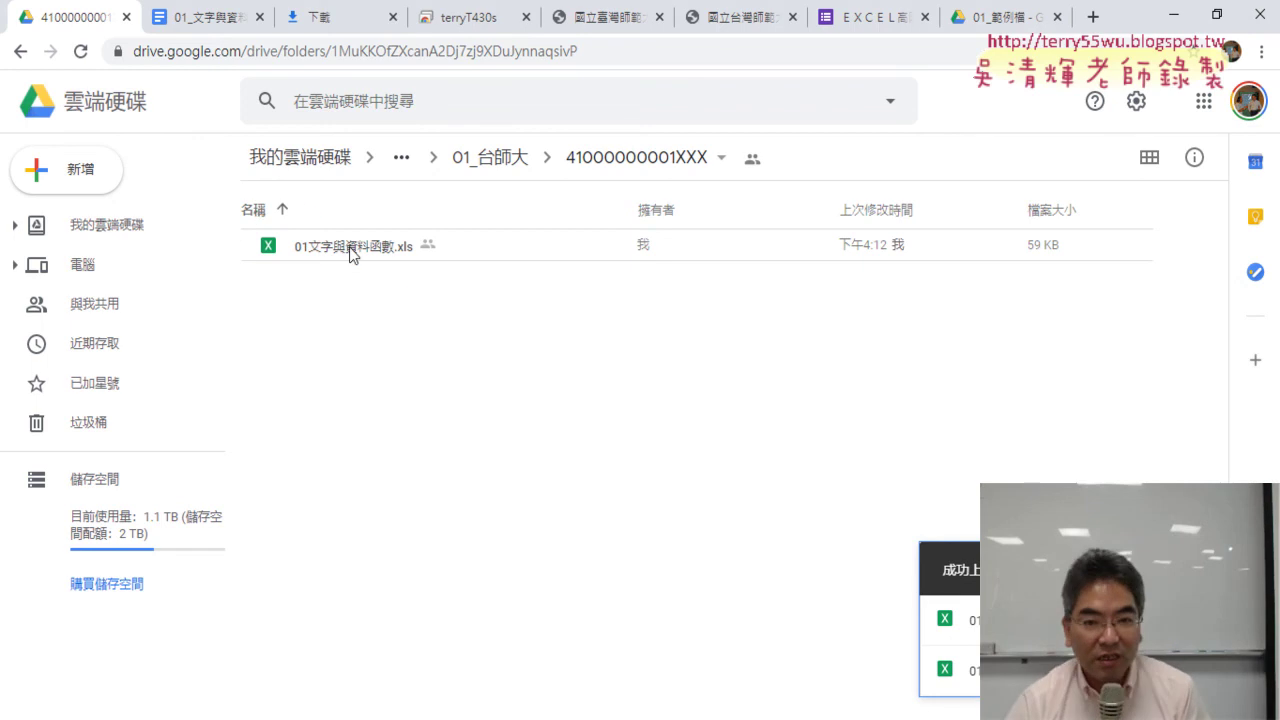
{"action": "double_click", "coordinate": [349, 247]}
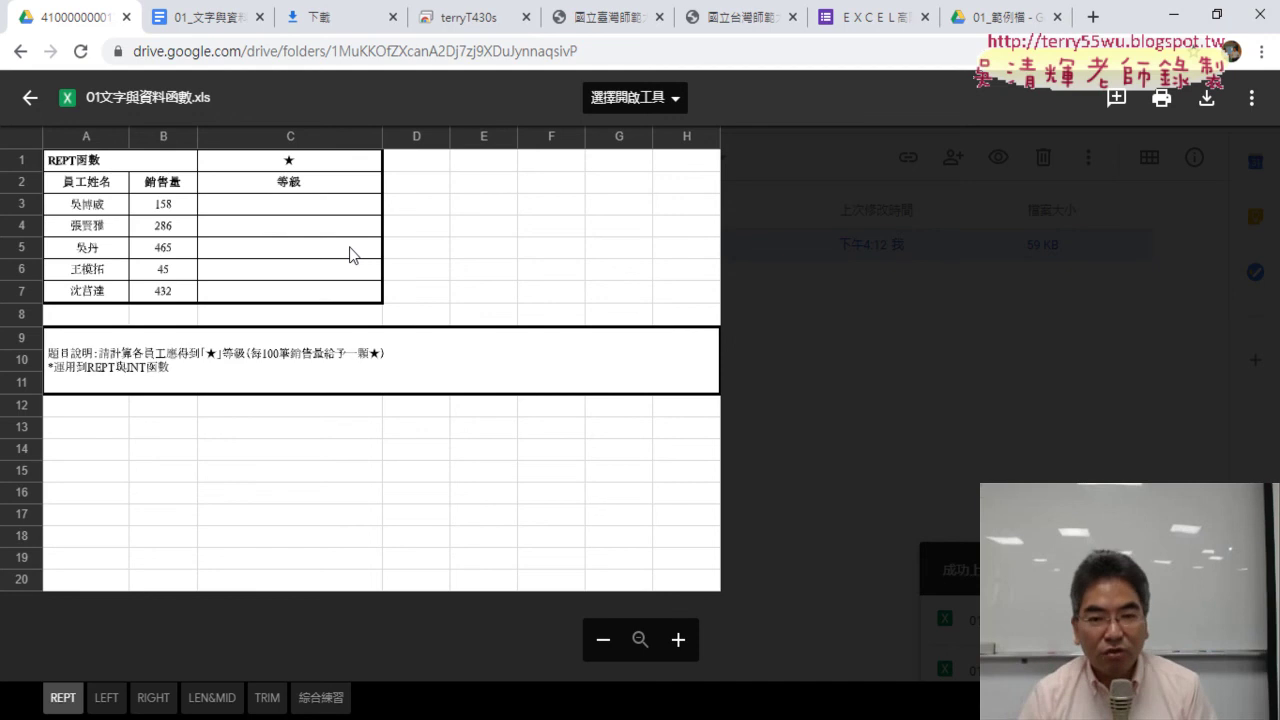
Open 01文字與資料函數.xls with Google Sheets, view 綜合練習, then close back to the folder listing
{"action": "left_click", "coordinate": [648, 100]}
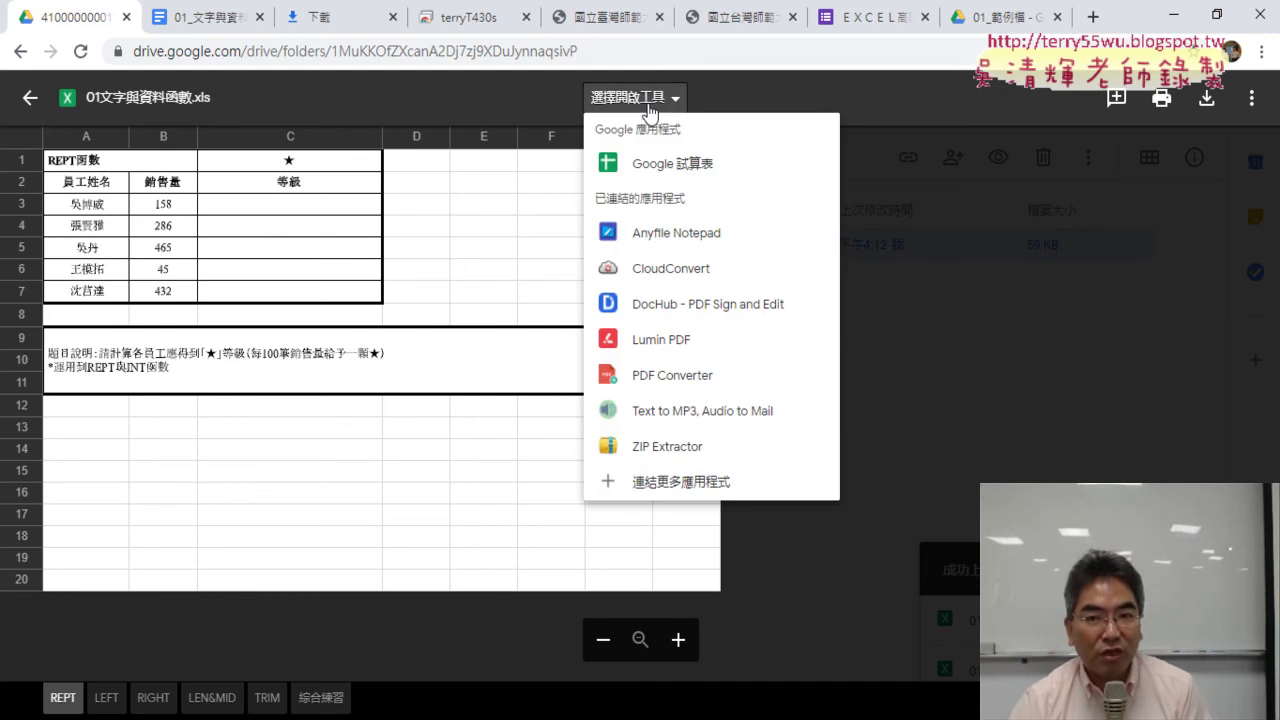
{"action": "left_click", "coordinate": [646, 165]}
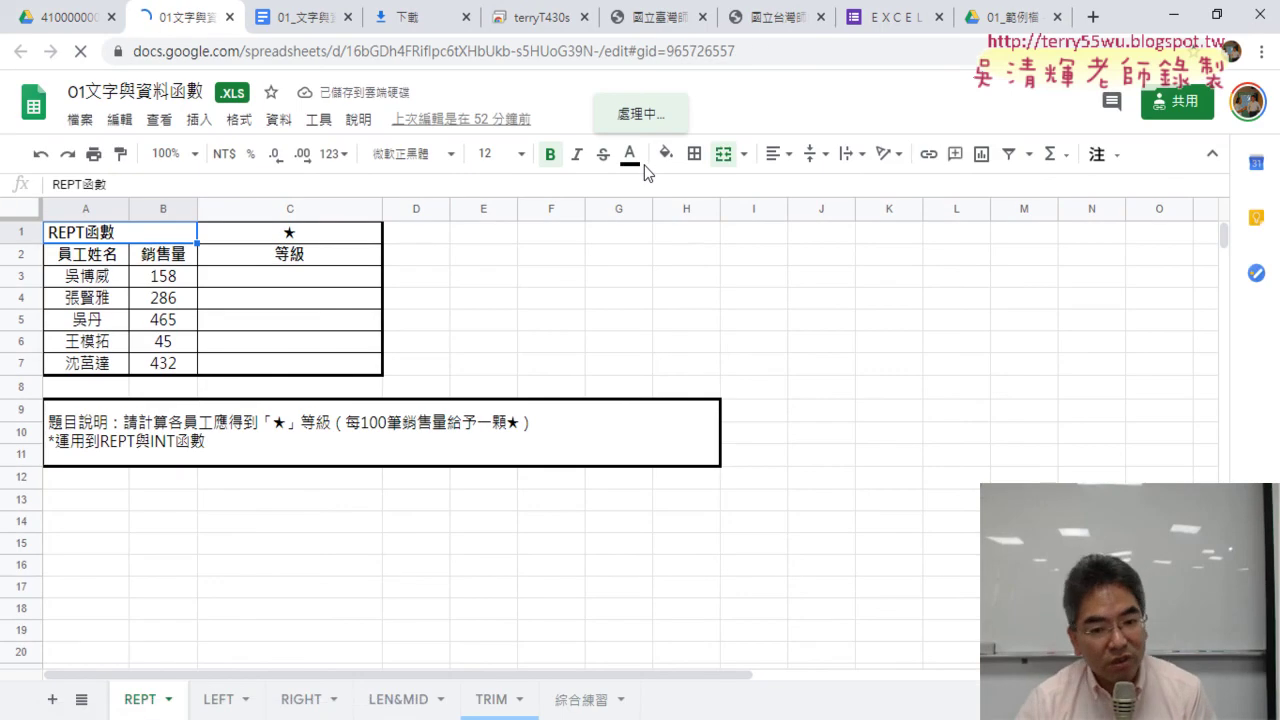
{"action": "left_click", "coordinate": [563, 703]}
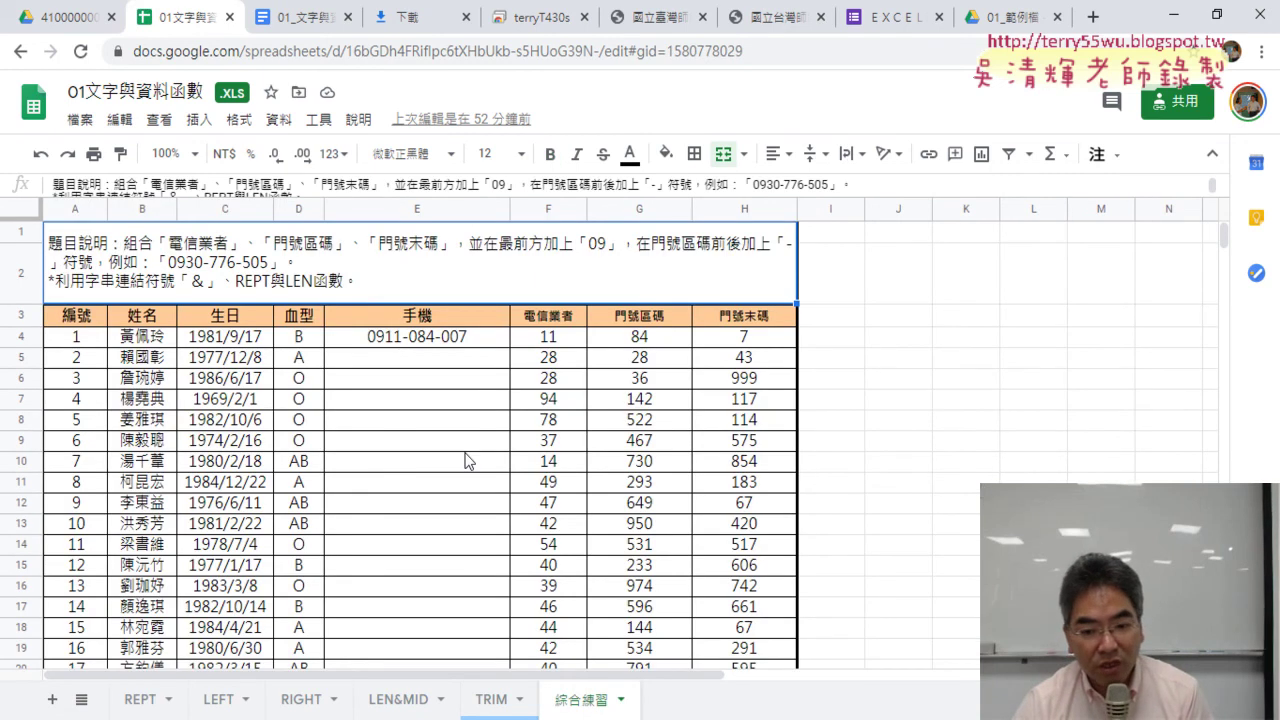
{"action": "left_click", "coordinate": [231, 21]}
{"action": "left_click", "coordinate": [24, 100]}
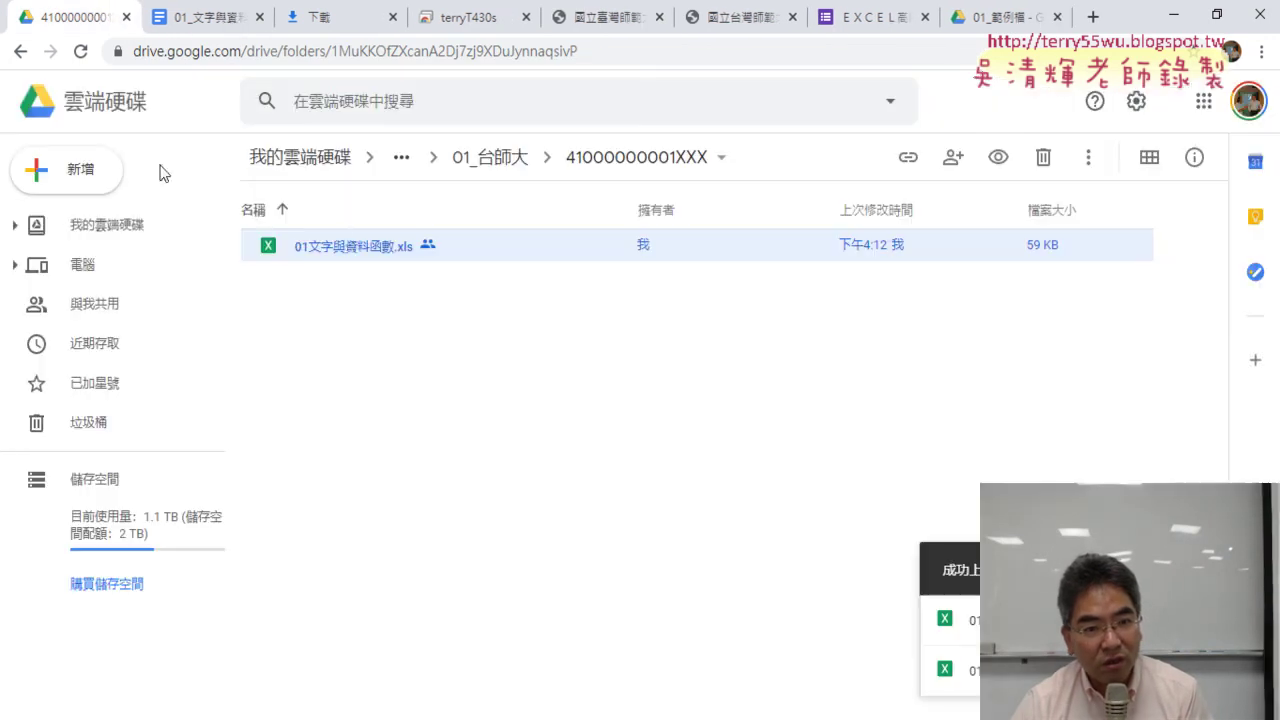
Remove 01文字與資料函數.xls, then re-upload it from Explorer sorted by date modified
{"action": "right_click", "coordinate": [361, 249]}
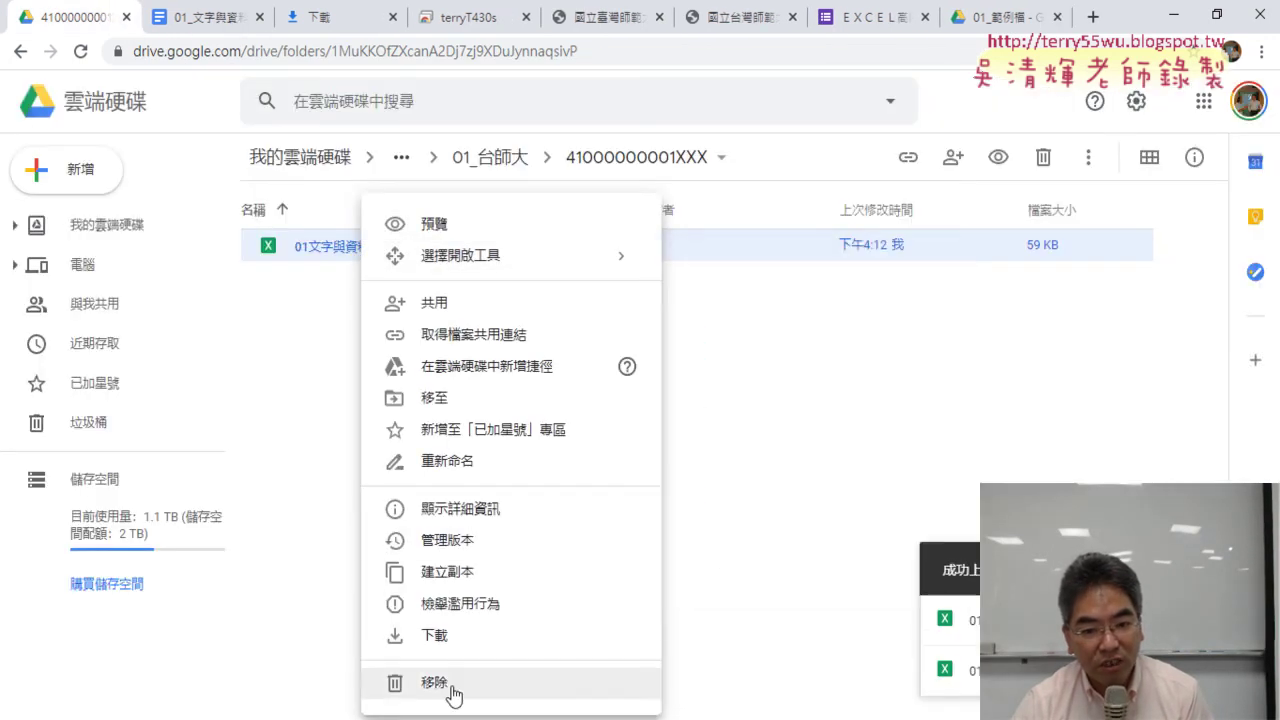
{"action": "left_click", "coordinate": [448, 686]}
{"action": "mouse_move", "coordinate": [484, 719]}
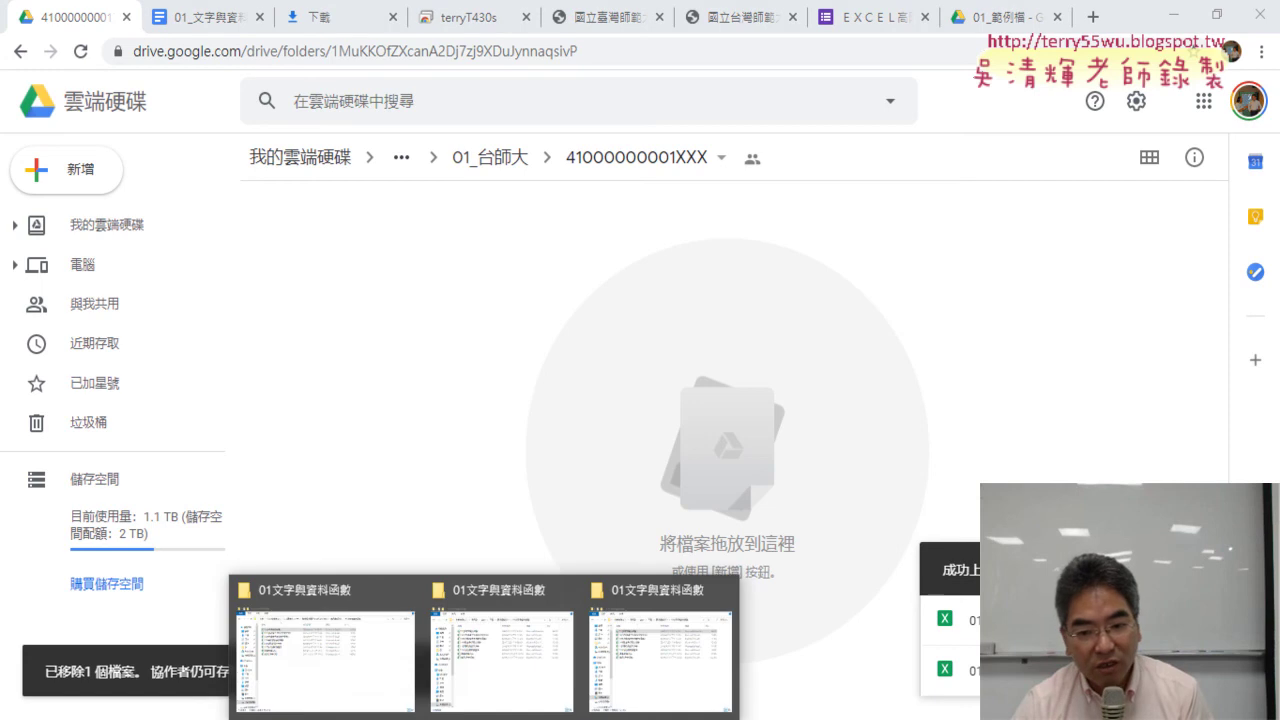
{"action": "left_click", "coordinate": [500, 662]}
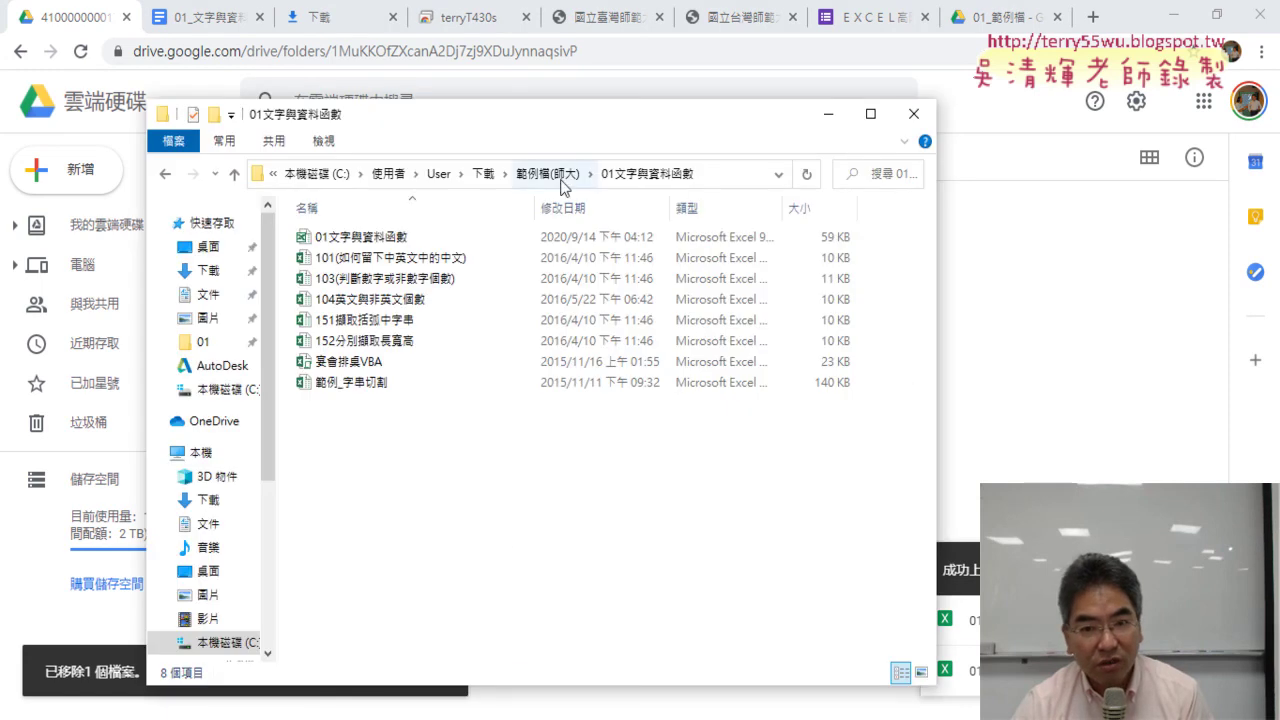
{"action": "left_click", "coordinate": [605, 208]}
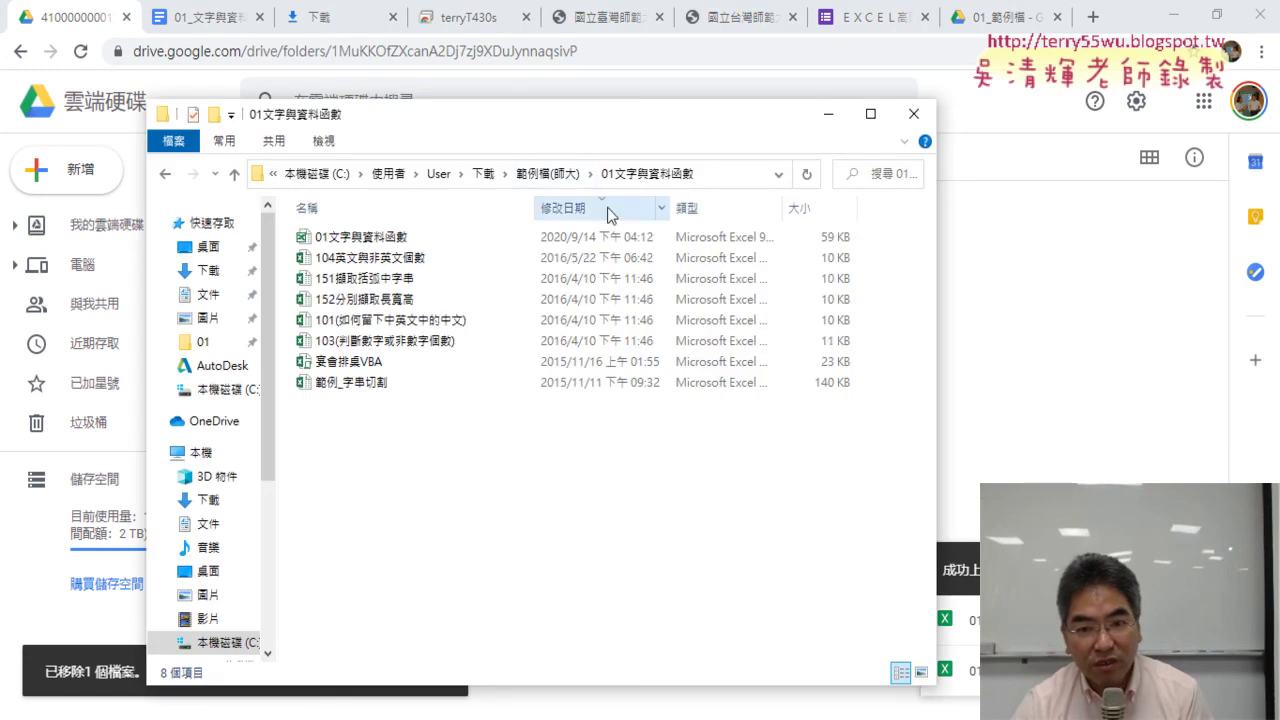
{"action": "left_click", "coordinate": [597, 238]}
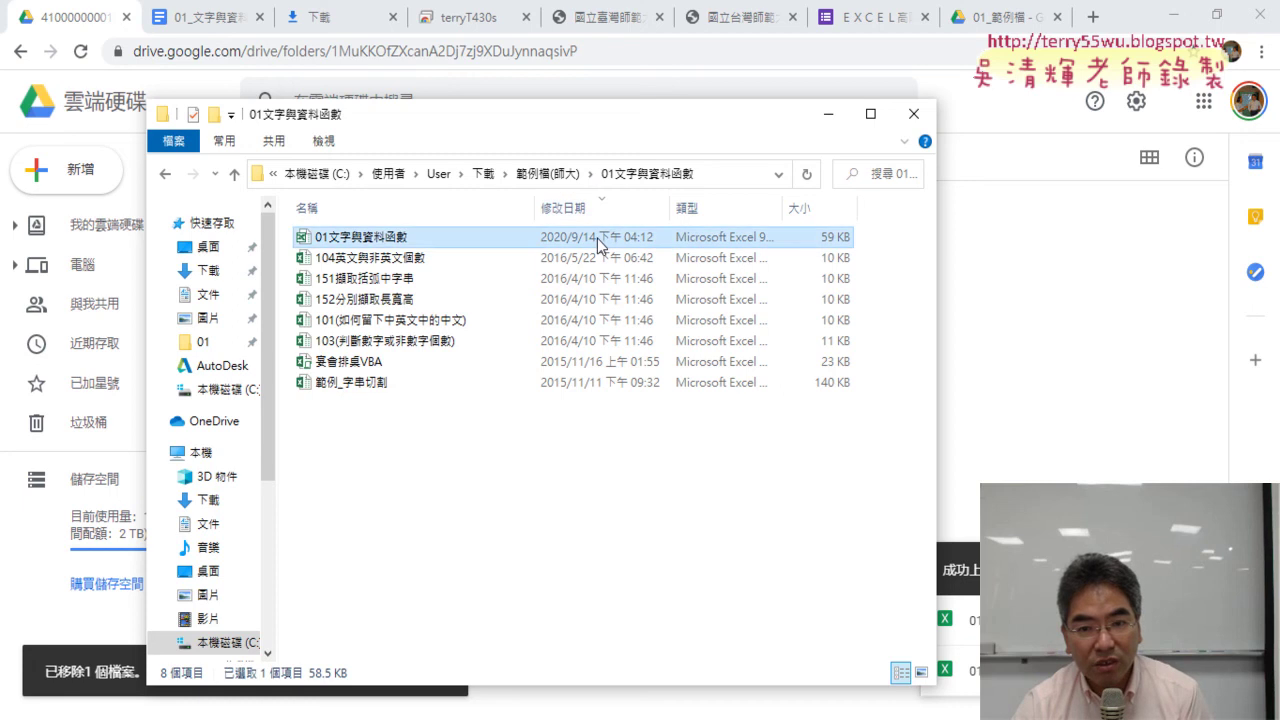
{"action": "left_click_drag", "start_coordinate": [524, 237], "coordinate": [1005, 372]}
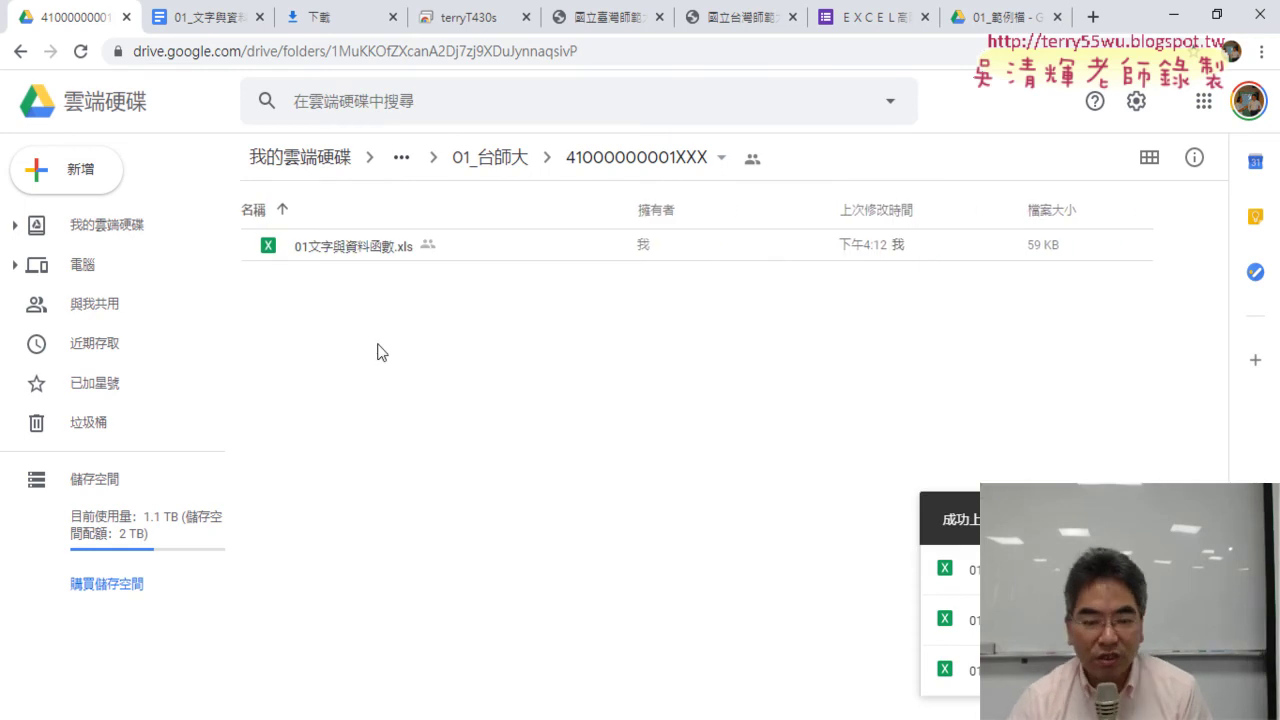
Open the re-uploaded xls in Google Sheets from its Drive preview
{"action": "double_click", "coordinate": [346, 250]}
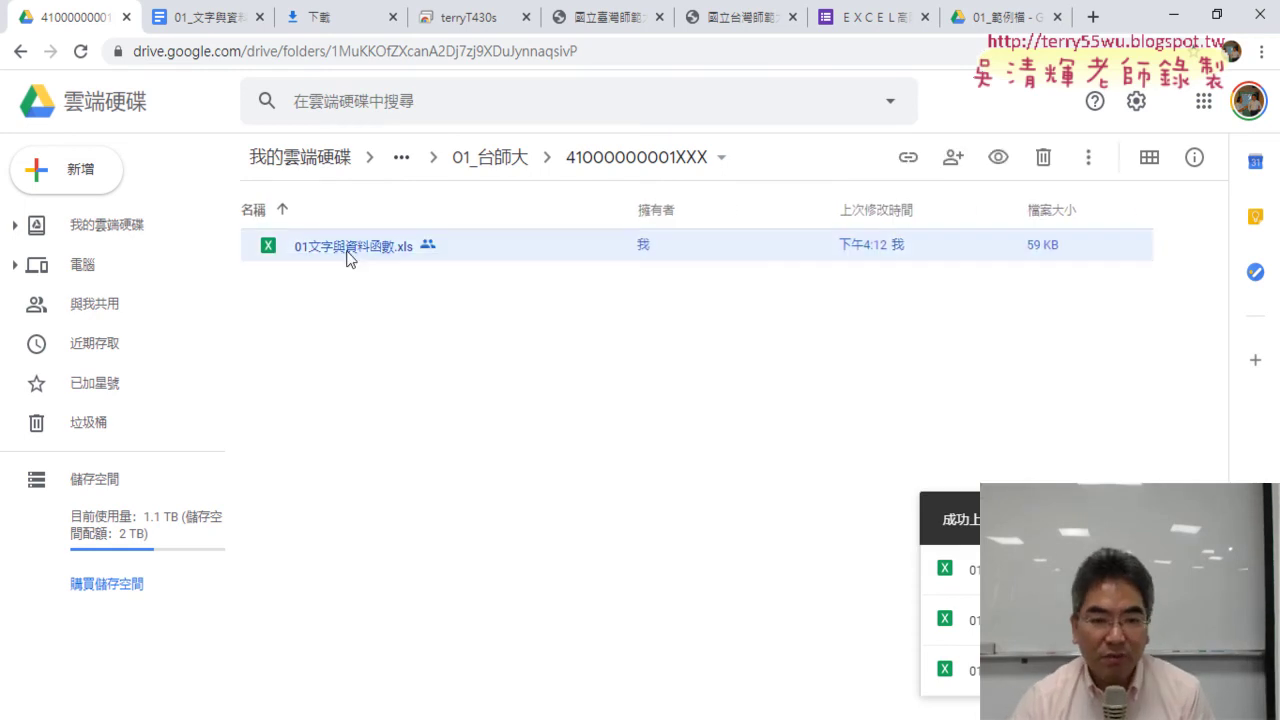
{"action": "left_click", "coordinate": [657, 100]}
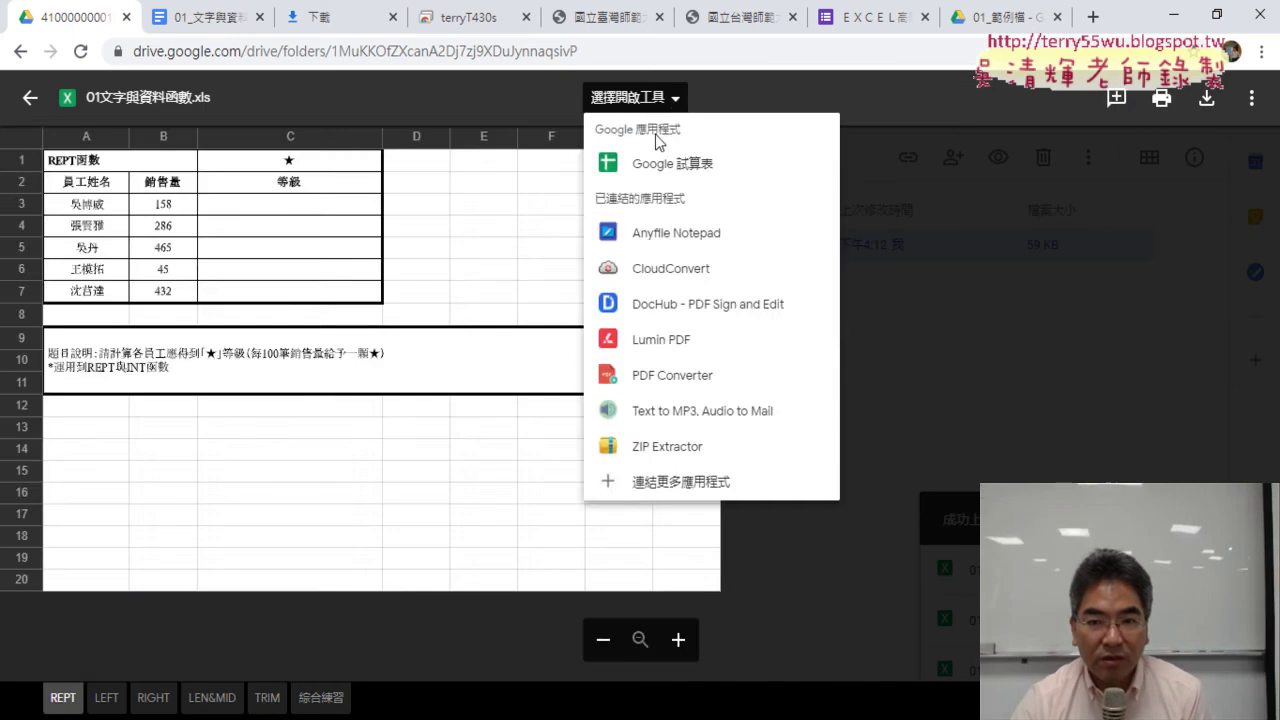
{"action": "left_click", "coordinate": [667, 166]}
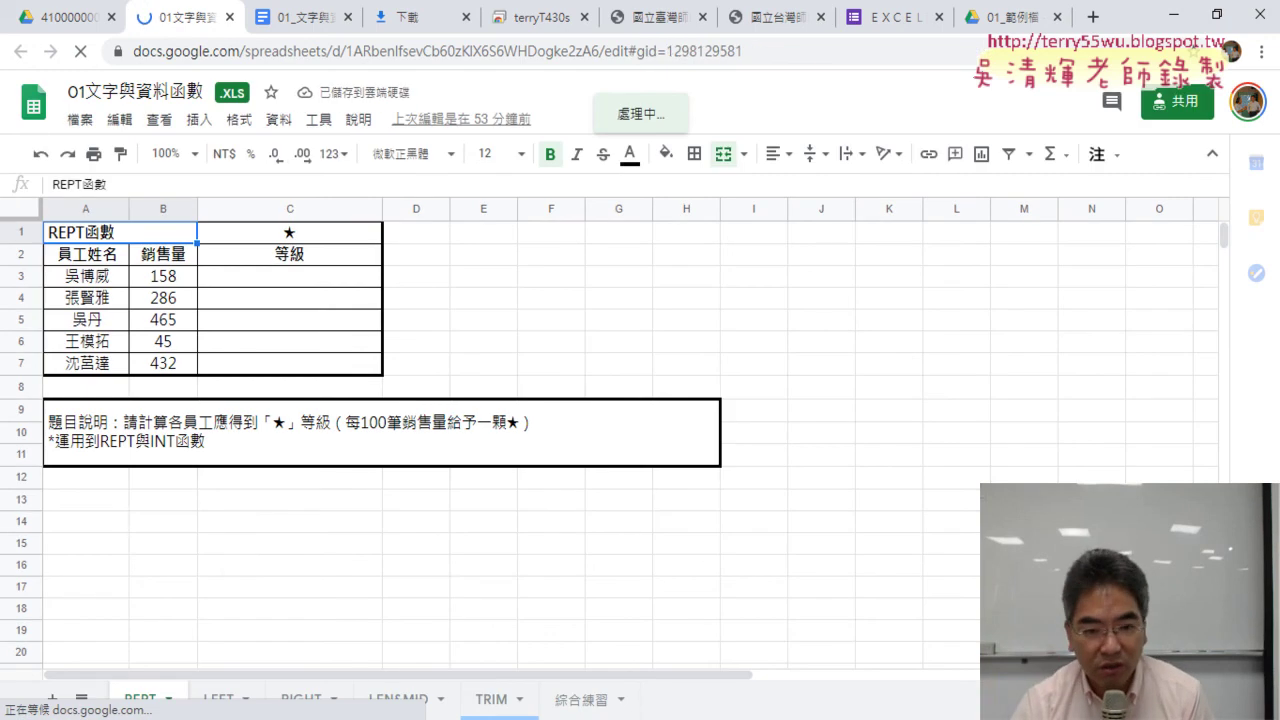
Switch to the 綜合練習 sheet, select cell E4, and bring File Explorer forward
{"action": "mouse_move", "coordinate": [484, 719]}
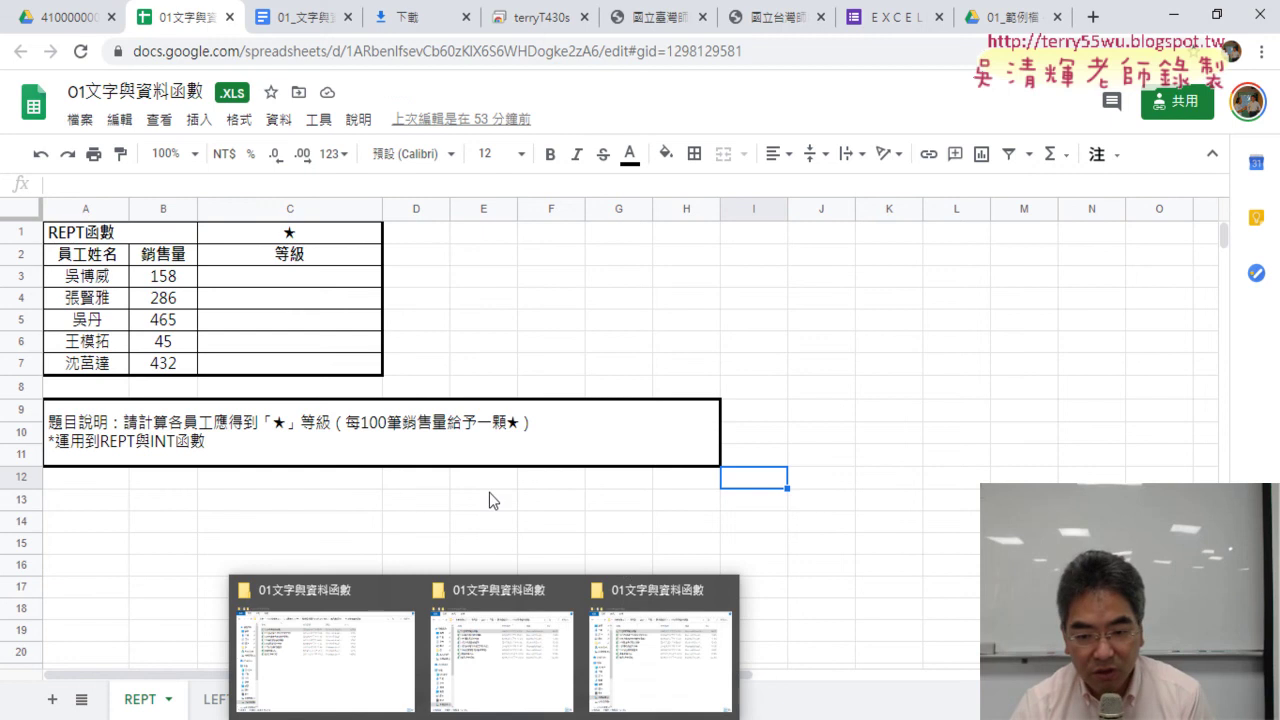
{"action": "left_click", "coordinate": [580, 701]}
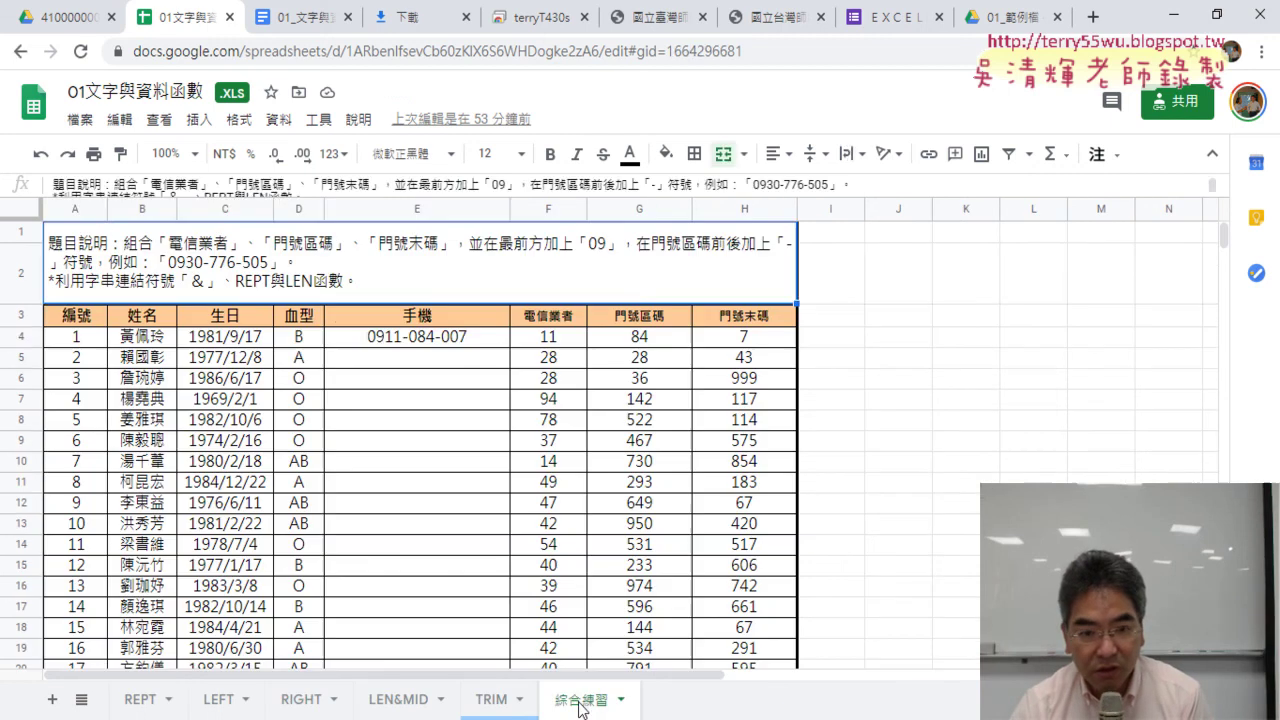
{"action": "left_click", "coordinate": [447, 344]}
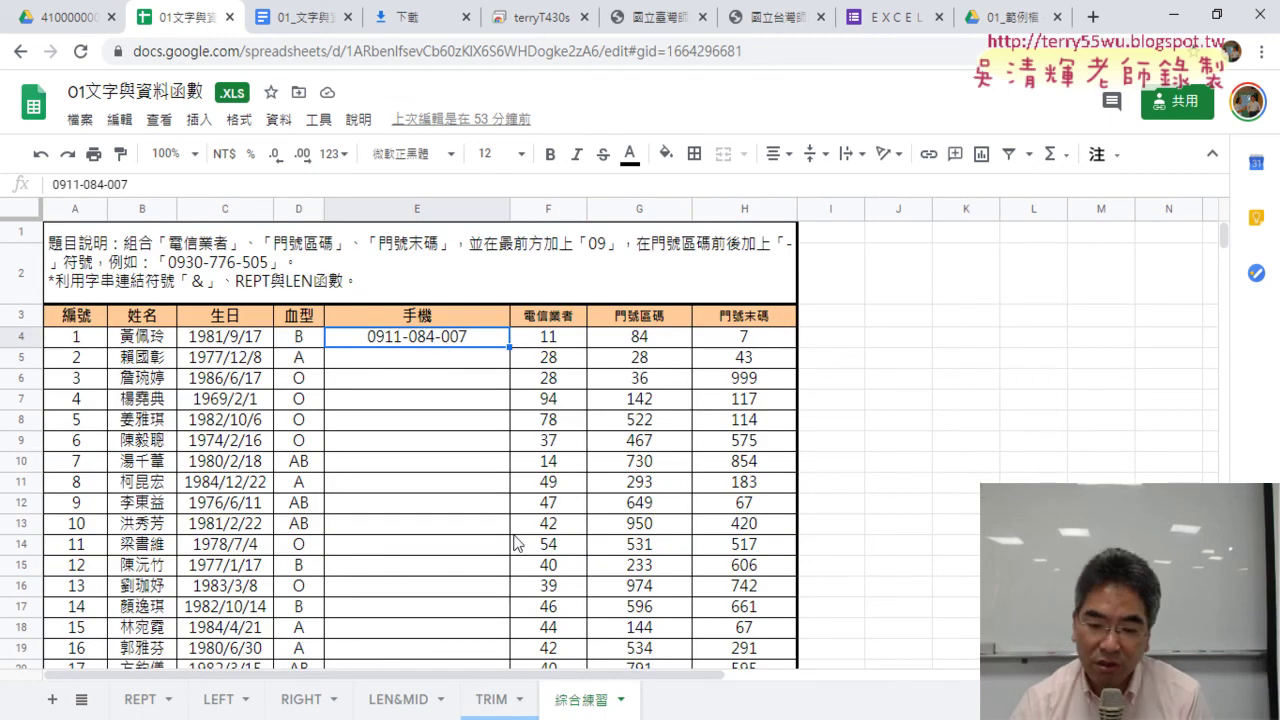
{"action": "mouse_move", "coordinate": [484, 719]}
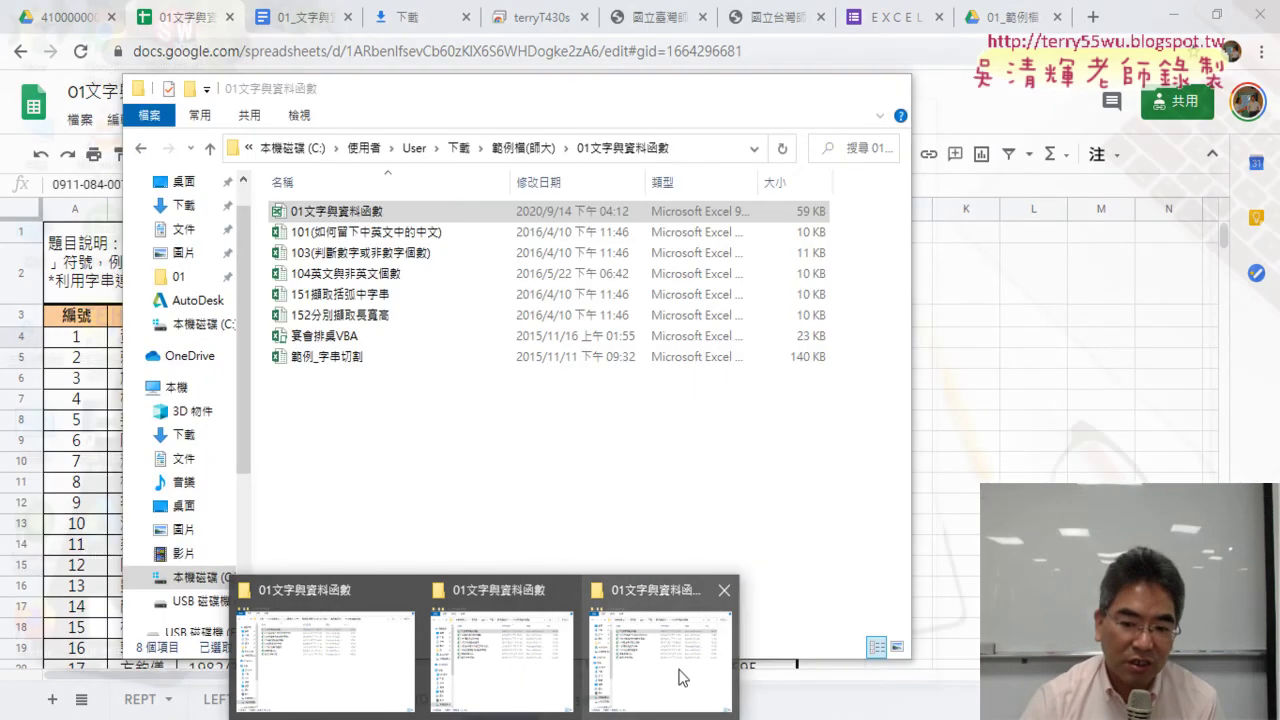
{"action": "left_click", "coordinate": [680, 678]}
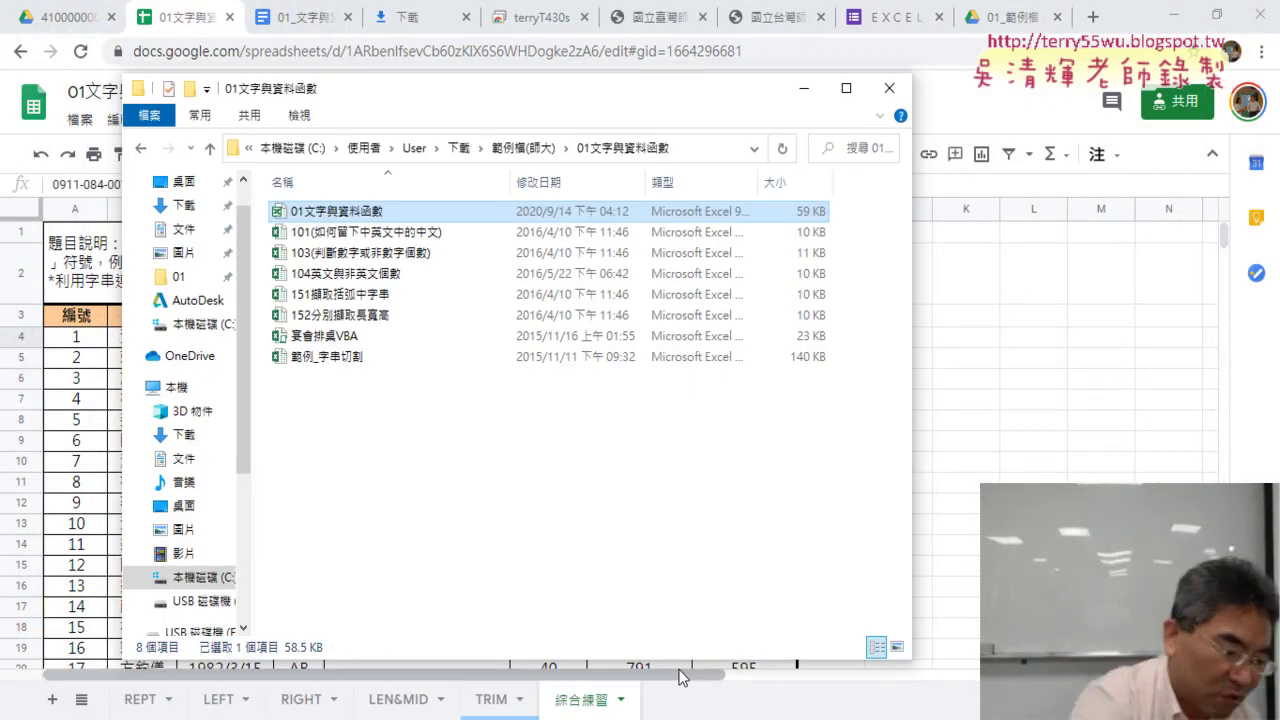